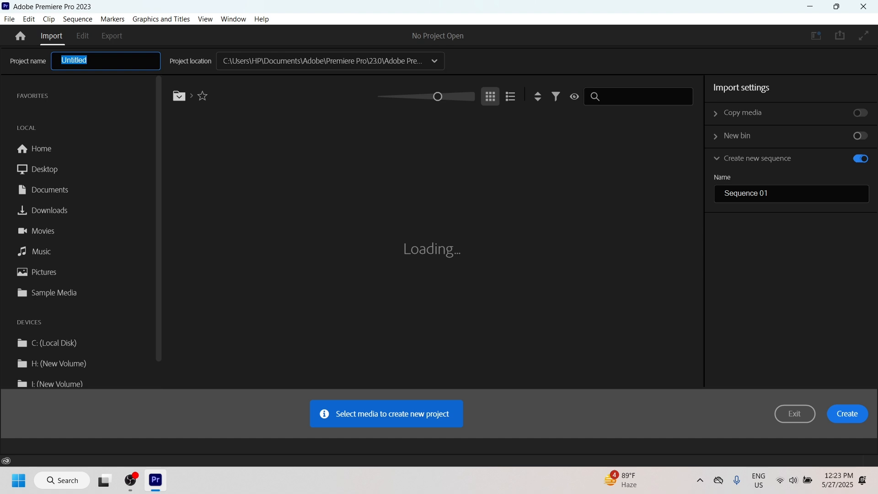
type("building drop effect")
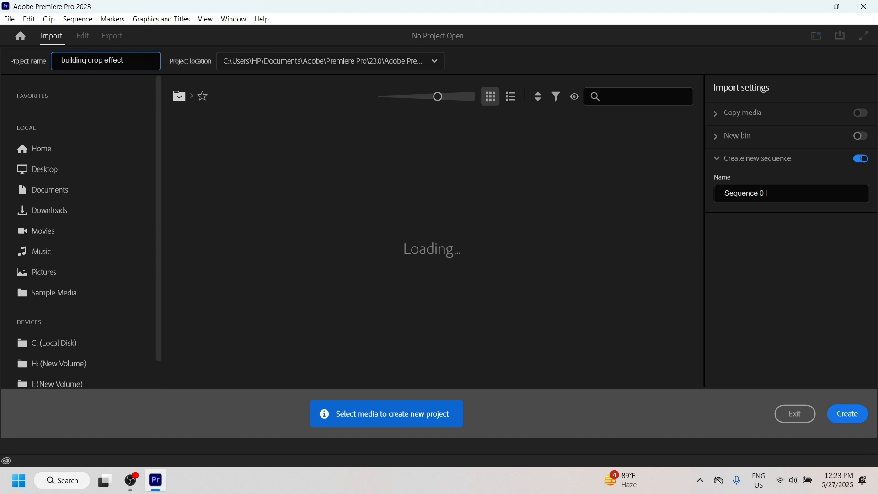
left_click(851, 417)
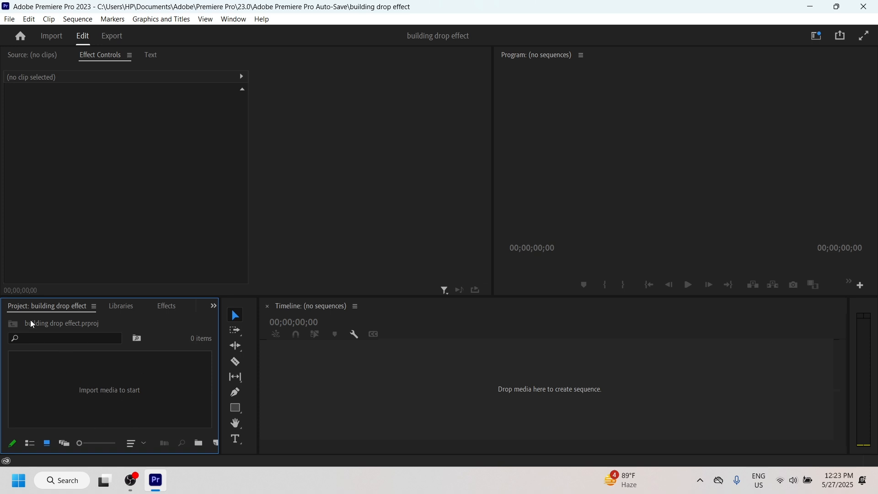
double_click(73, 380)
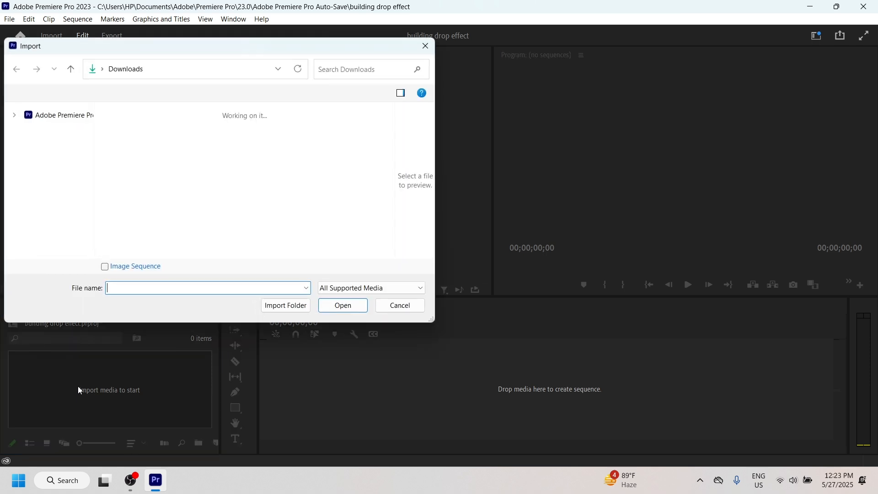
left_click(122, 159)
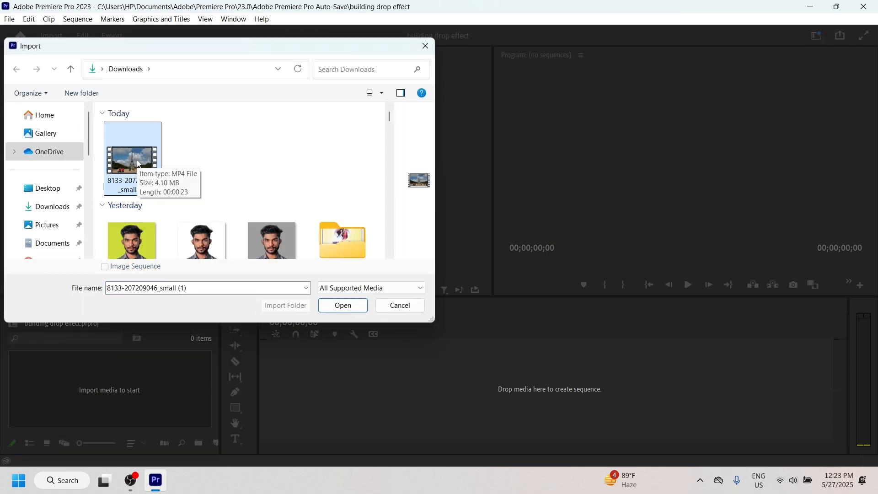
left_click(336, 305)
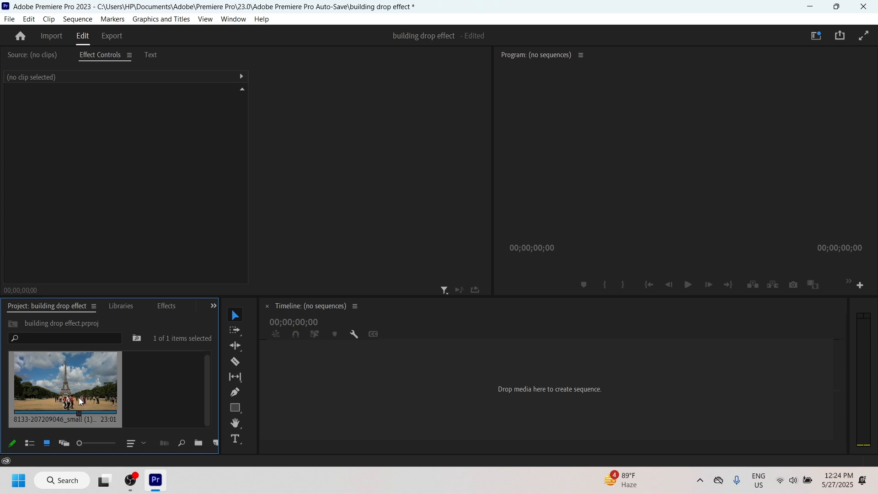
Step: Create a sequence from the imported Eiffel Tower clip and make the timeline area taller
left_click_drag(70, 401, 72, 401)
left_click_drag(102, 372, 526, 413)
left_click_drag(443, 333, 397, 336)
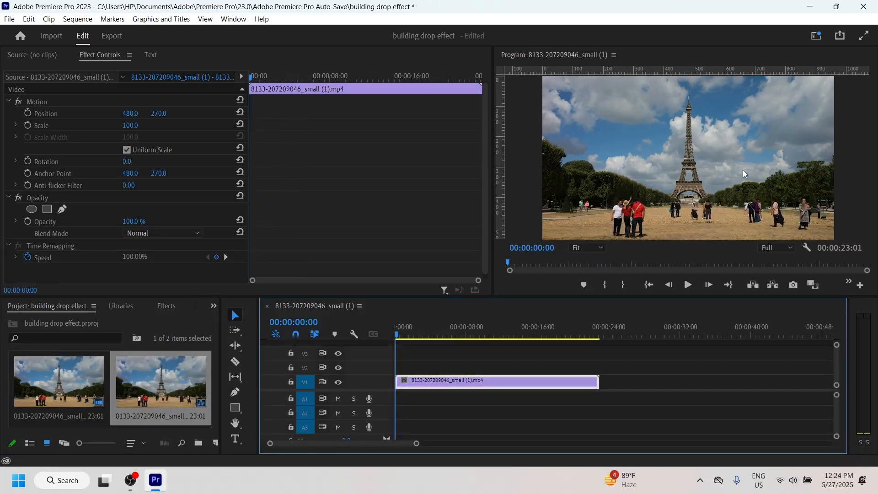
left_click_drag(637, 296, 630, 267)
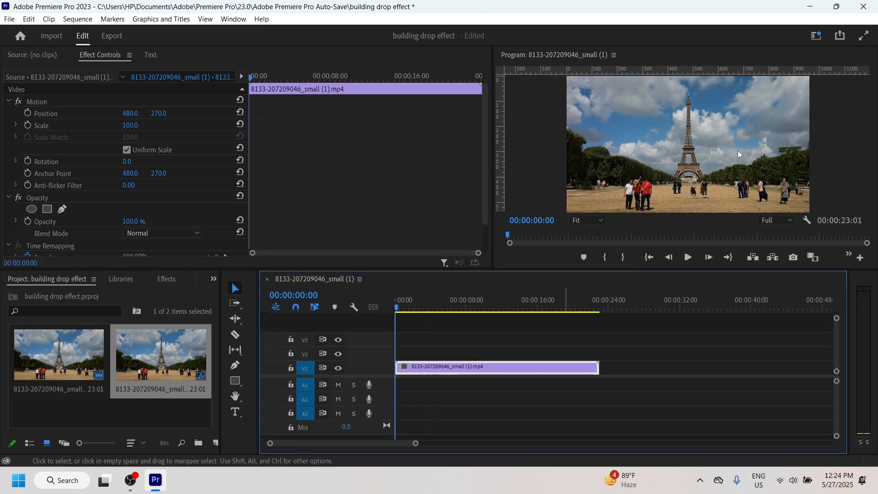
left_click_drag(683, 276, 673, 300)
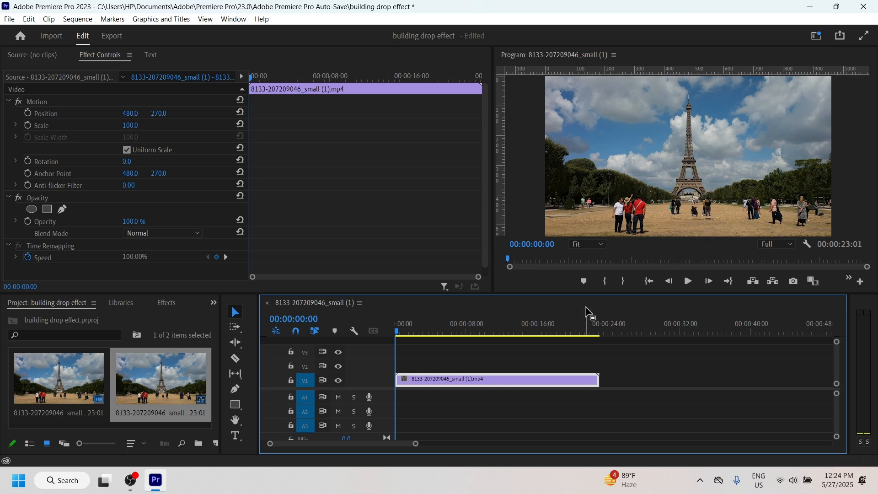
left_click_drag(586, 295, 586, 272)
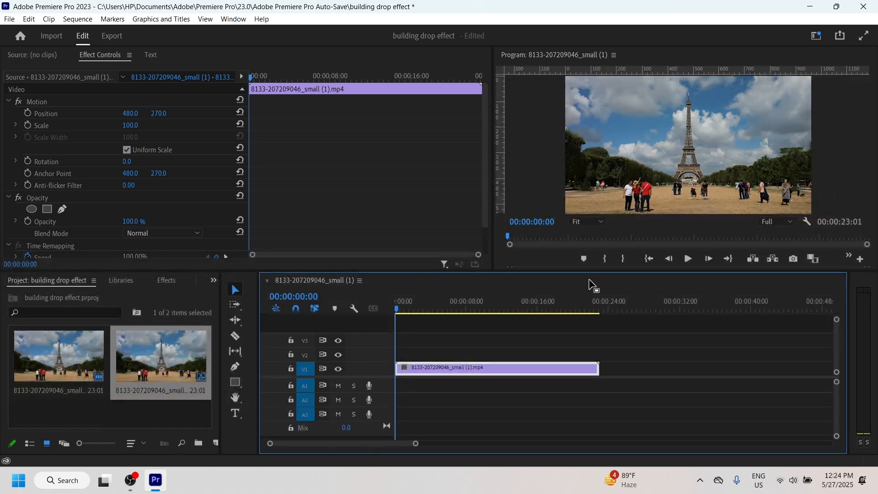
Step: Preview the opening seconds of the clip and return the playhead to 00:00:00:00
left_click(407, 309)
left_click_drag(416, 306, 395, 309)
left_click(181, 407)
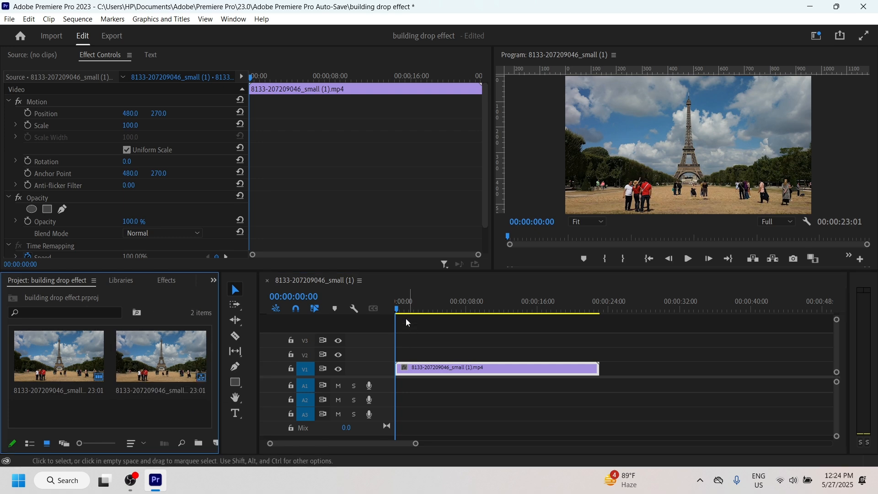
left_click(417, 310)
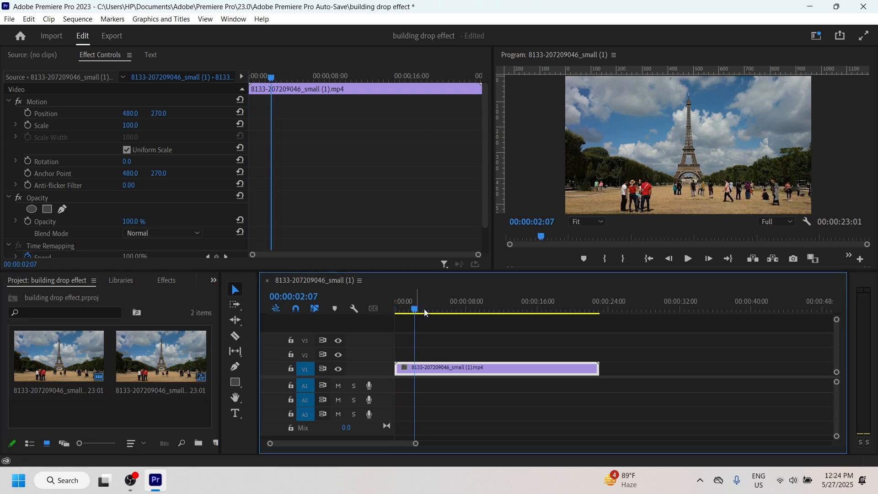
key("space")
left_click_drag(420, 317, 388, 315)
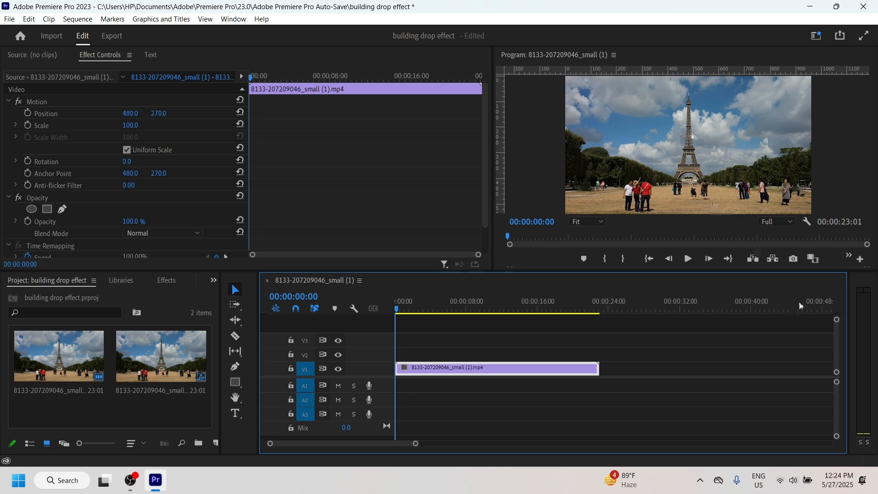
Step: Export the first frame as a JPEG named 1 and import it into the project
left_click(795, 263)
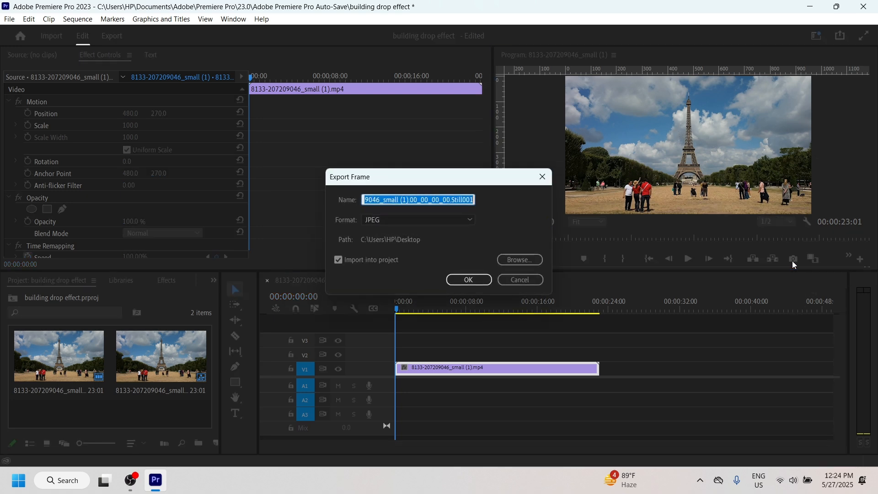
type("1")
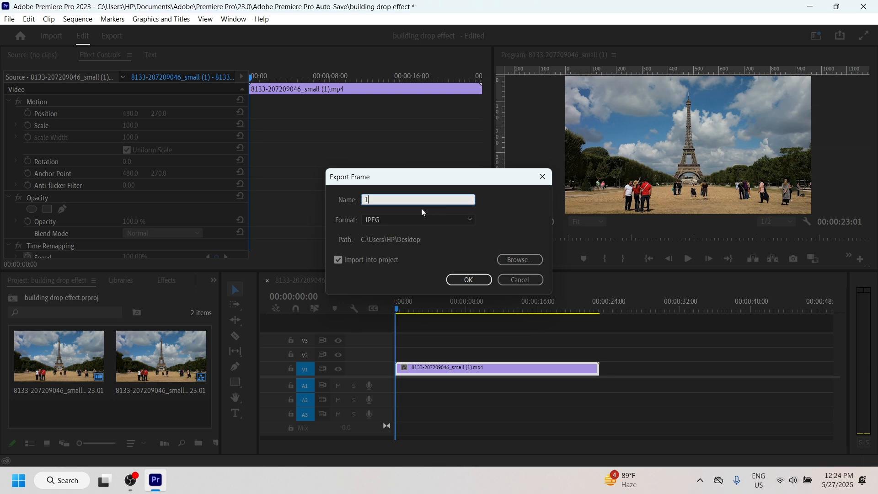
left_click(419, 220)
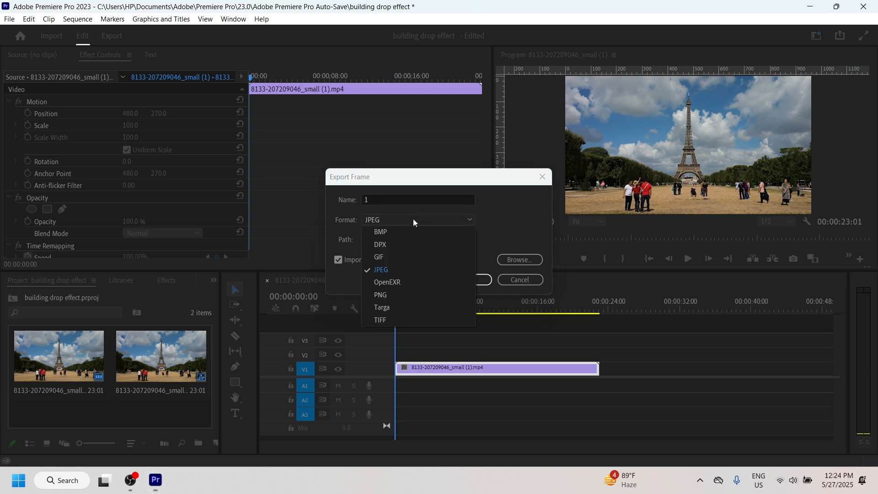
left_click(396, 267)
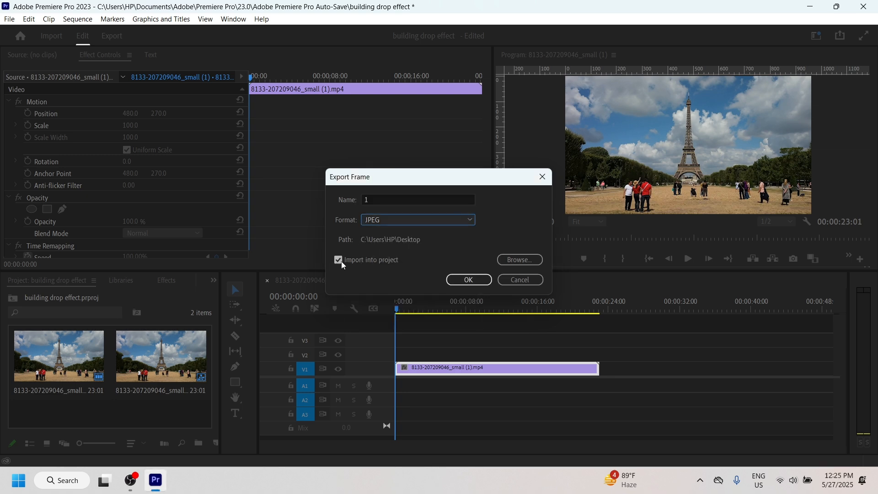
key("Return")
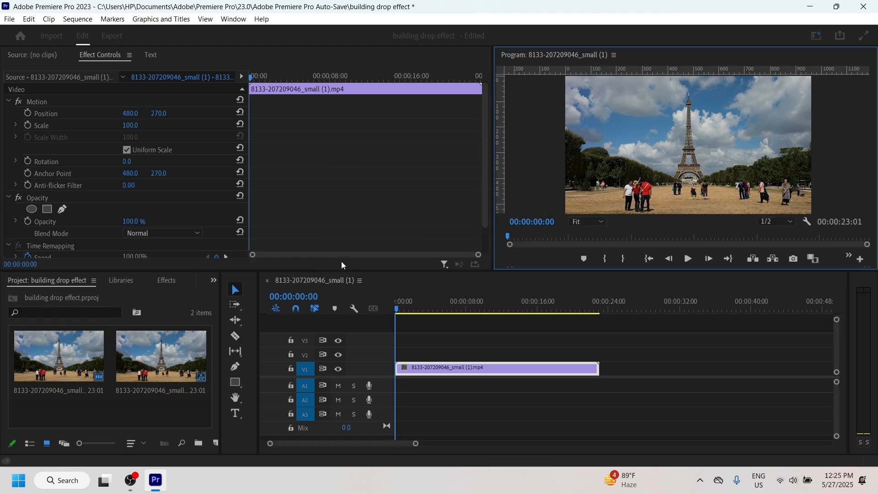
Step: Place 1.jpg on track V2 at the sequence start and extend it to the video clip's end
left_click_drag(64, 387, 600, 357)
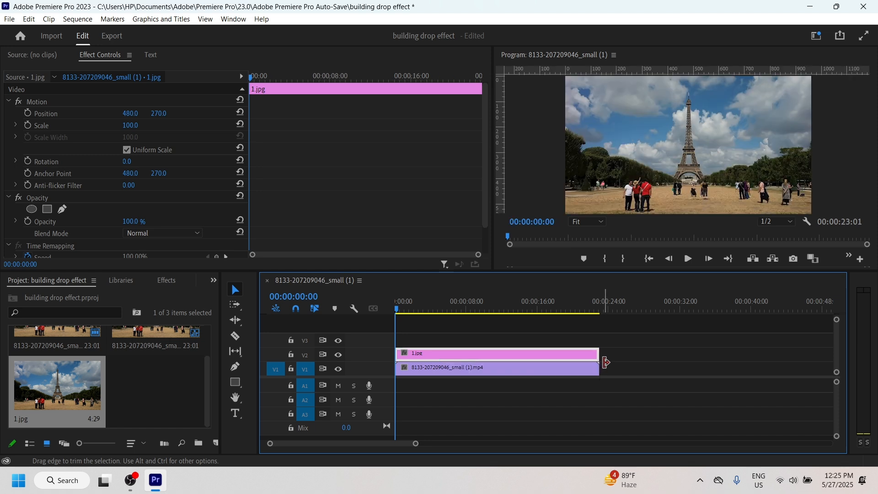
left_click(559, 359)
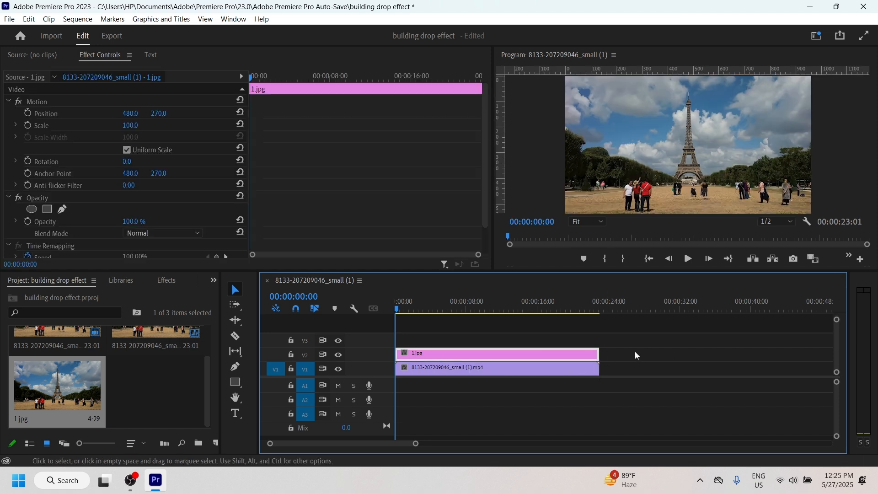
left_click(556, 340)
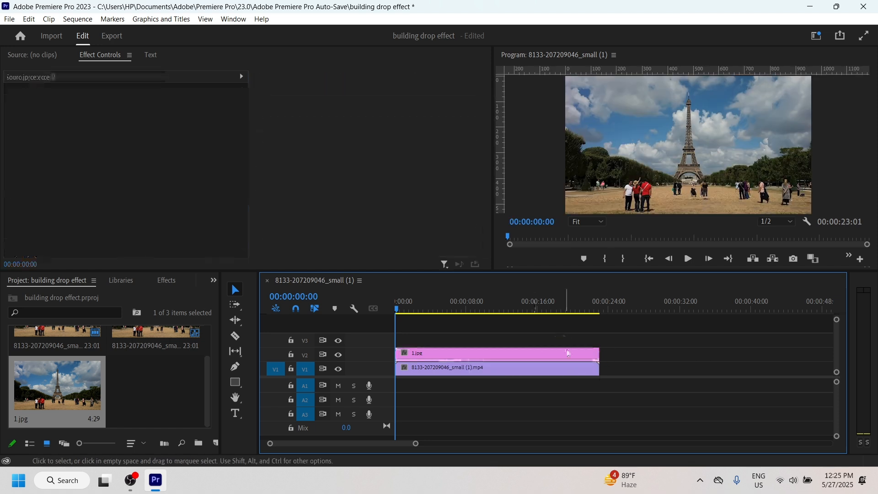
left_click(567, 354)
Step: Export the first frame twice more as JPEGs named 2 and 3, importing both into the project
left_click(794, 259)
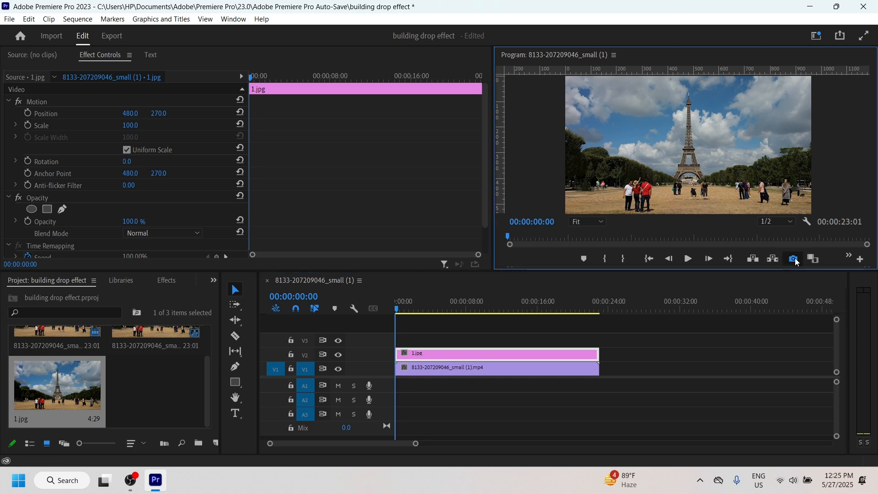
type("2")
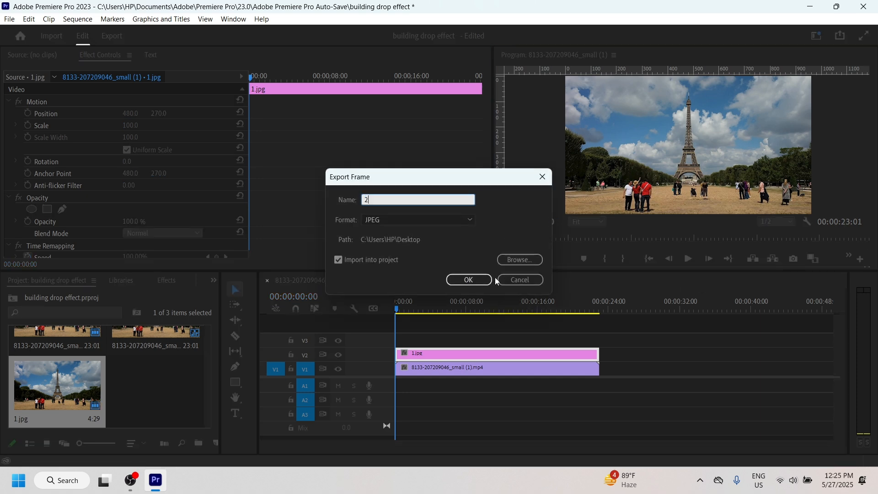
left_click(486, 280)
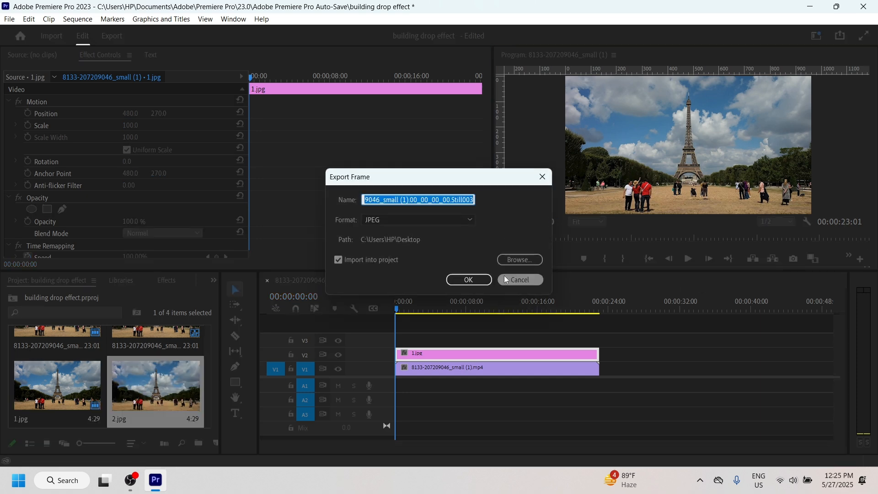
type("3")
left_click(469, 279)
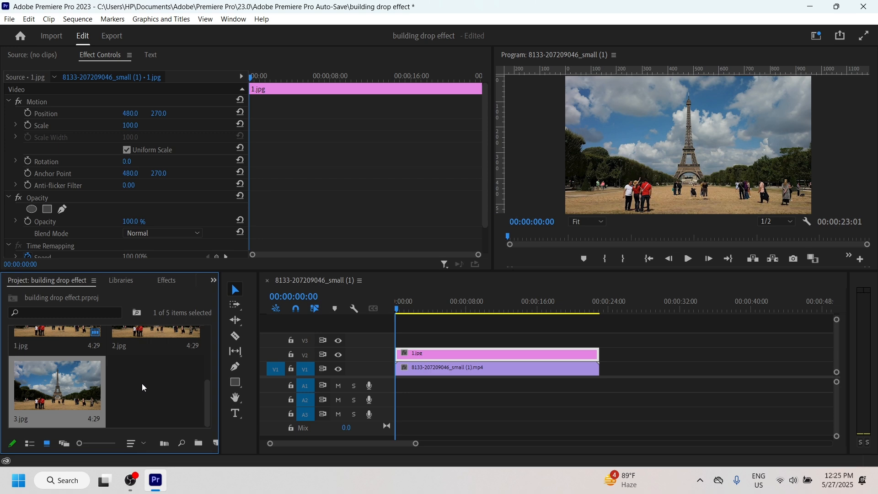
Step: Place 2.jpg on track V3 and 3.jpg on track V4, extending both to the video clip's end
left_click(145, 351)
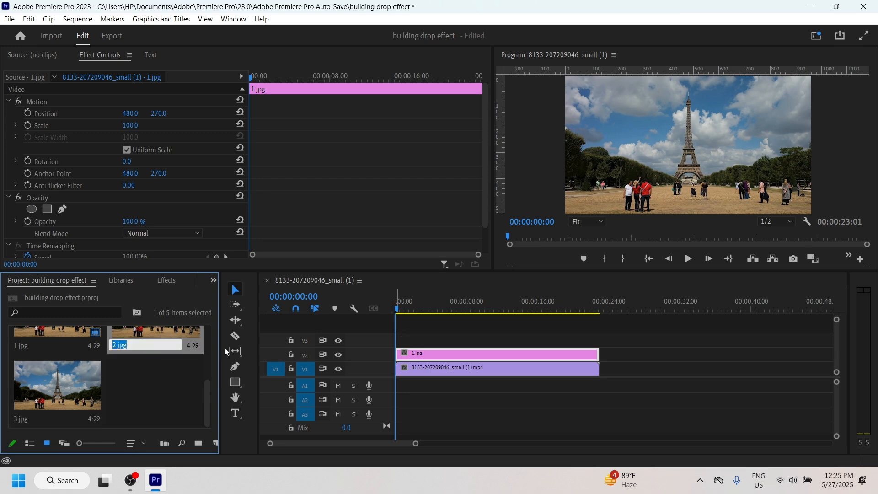
left_click_drag(151, 330, 373, 341)
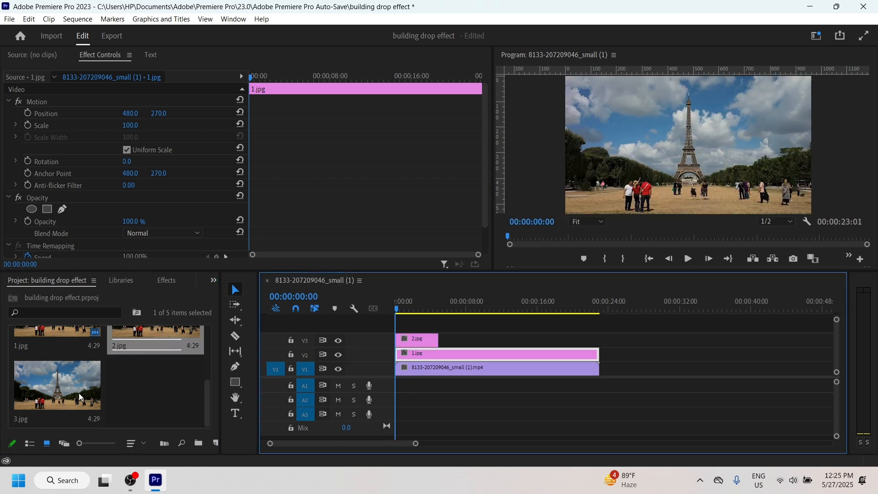
left_click_drag(79, 395, 603, 334)
left_click(453, 337)
left_click(616, 349)
scroll(338, 316, "down", 1)
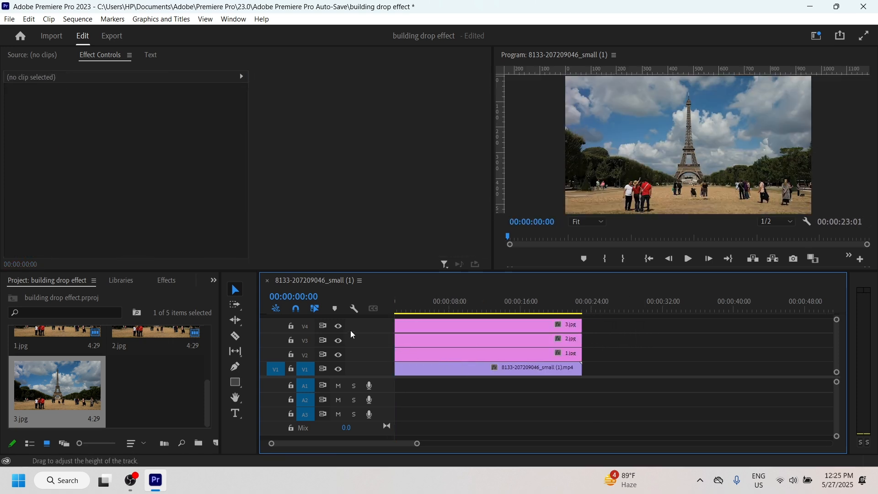
scroll(343, 332, "up", 1)
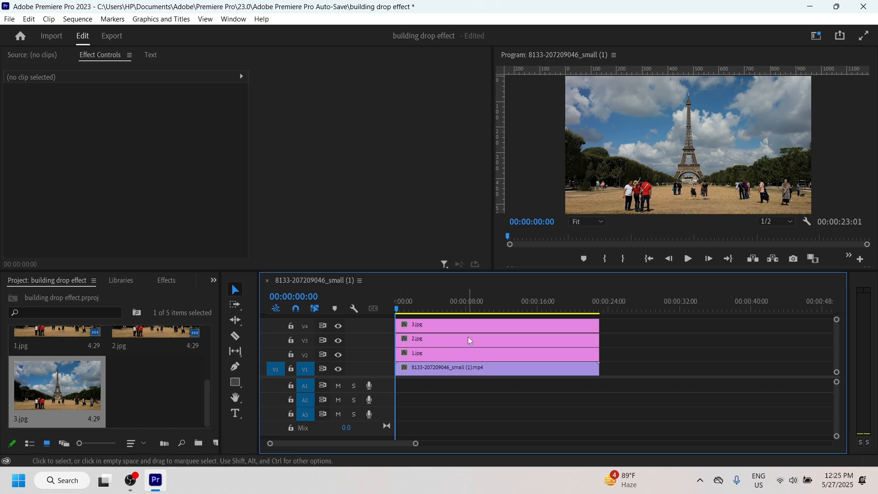
Step: Export the first frame as a JPEG named 4 and import it into the project
left_click_drag(487, 273, 487, 259)
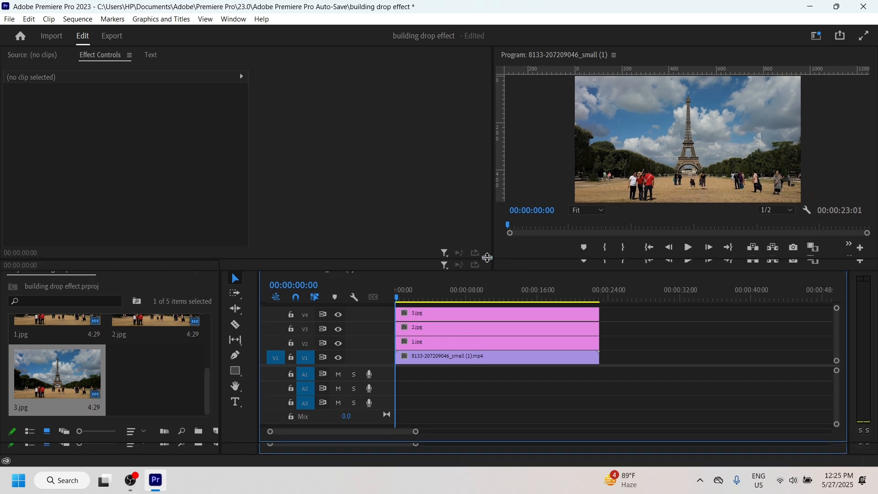
left_click(794, 245)
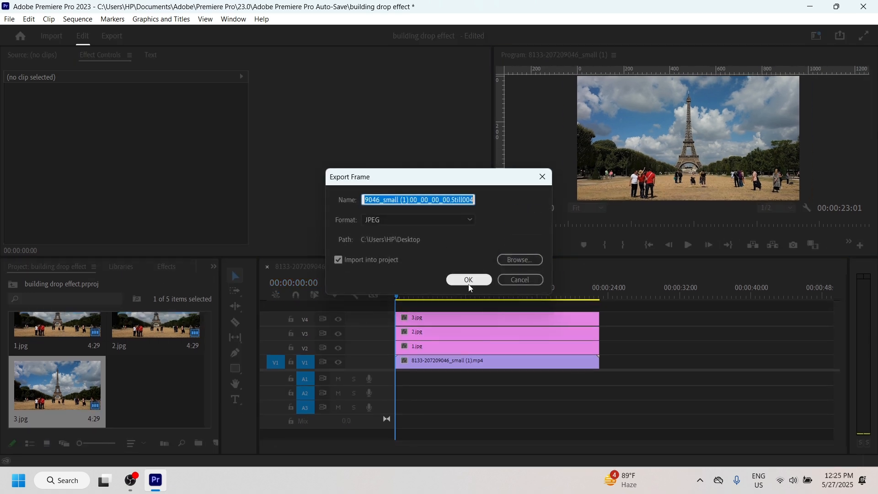
type("4")
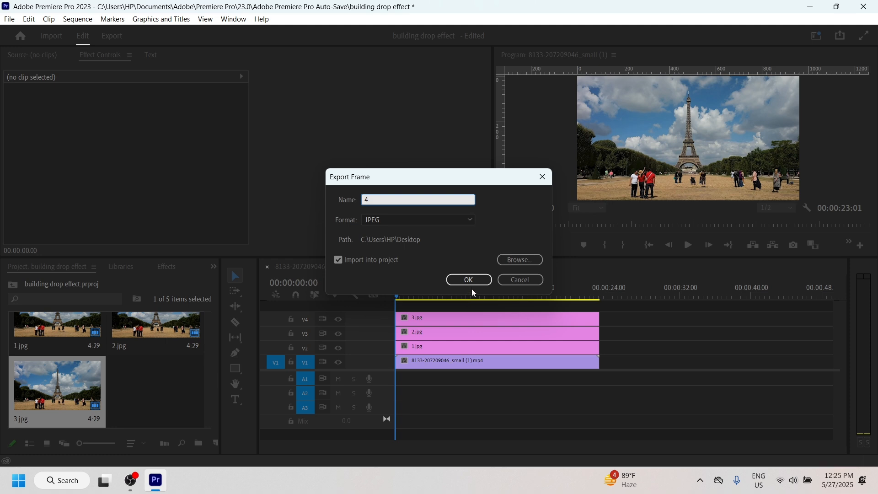
left_click(469, 280)
Step: Place 4.jpg on track V5 for the clip's full length and hide tracks V5, V4 and V3
left_click_drag(165, 390, 369, 312)
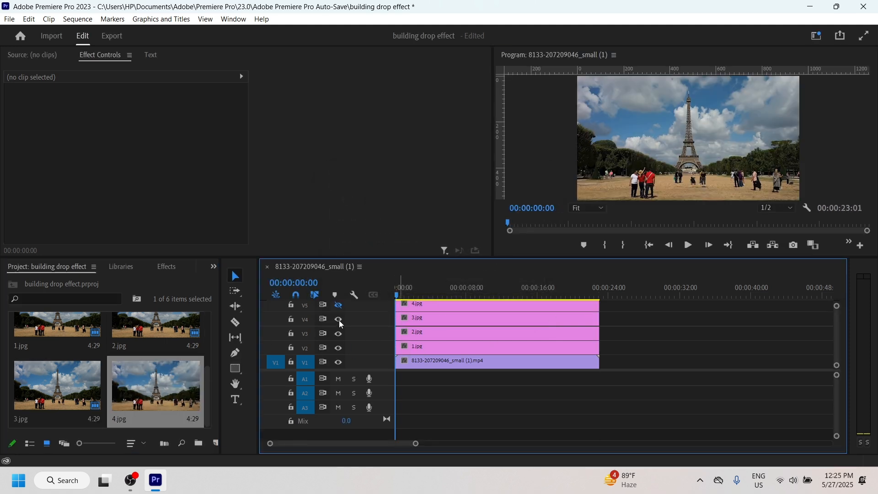
left_click(339, 319)
left_click(339, 333)
Step: Open the 1.jpg still on track V2 for editing in Adobe Photoshop
left_click(425, 348)
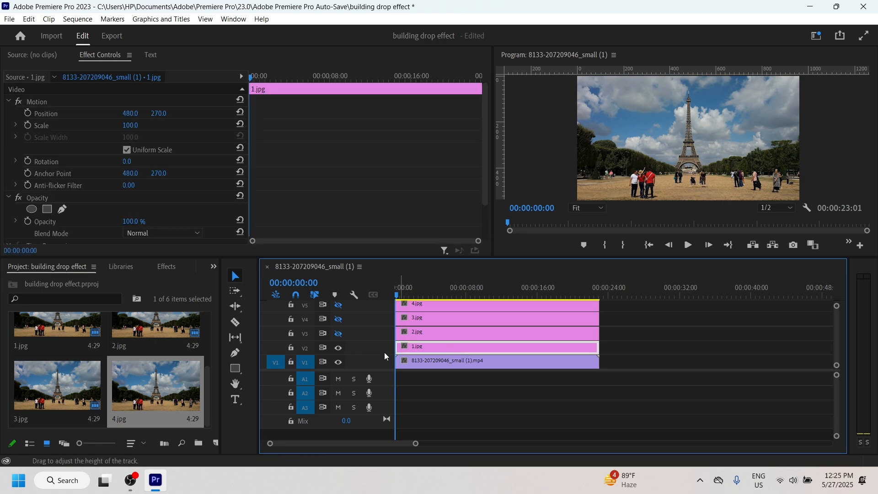
right_click(435, 350)
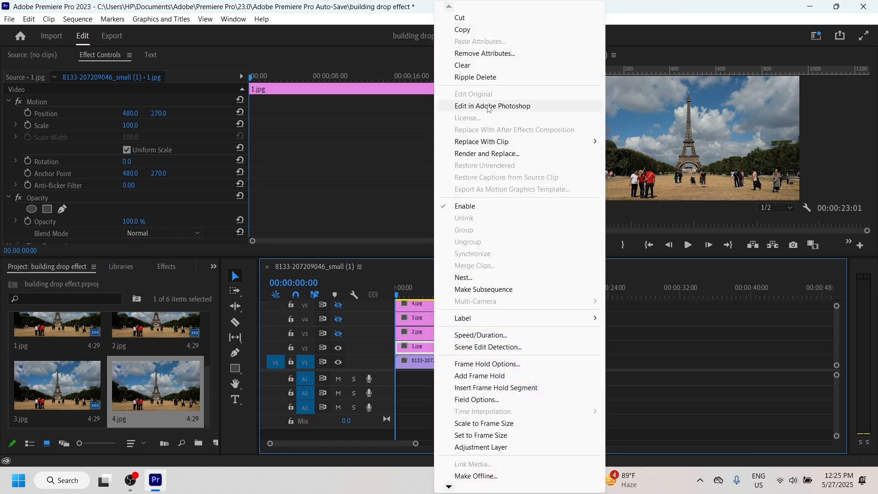
left_click(488, 107)
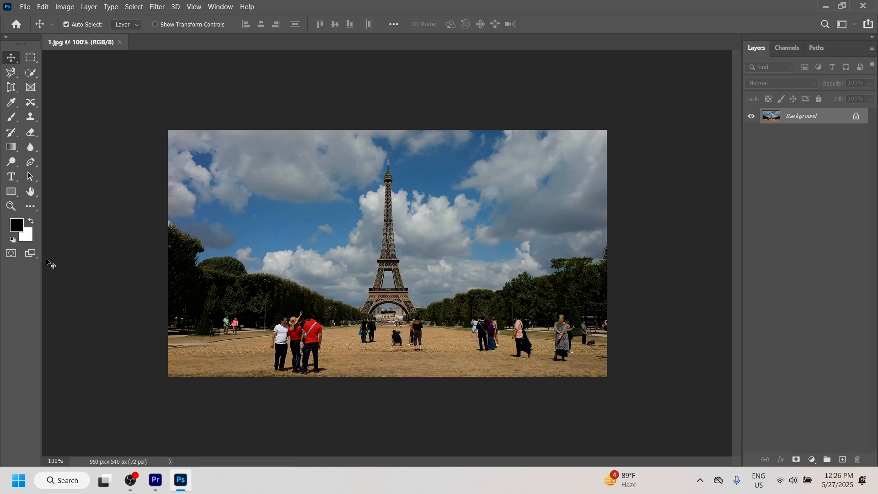
Step: Trace a closed Pen tool path around the Eiffel Tower and convert it into a selection
left_click(31, 164)
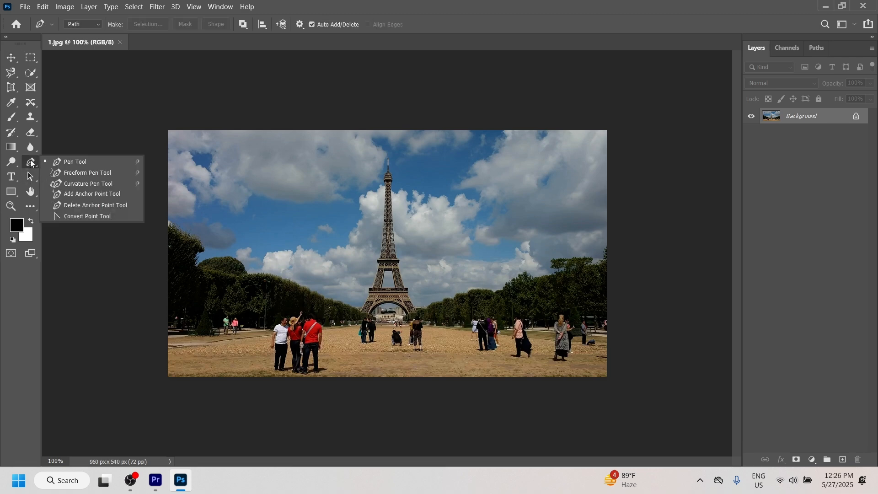
left_click(31, 164)
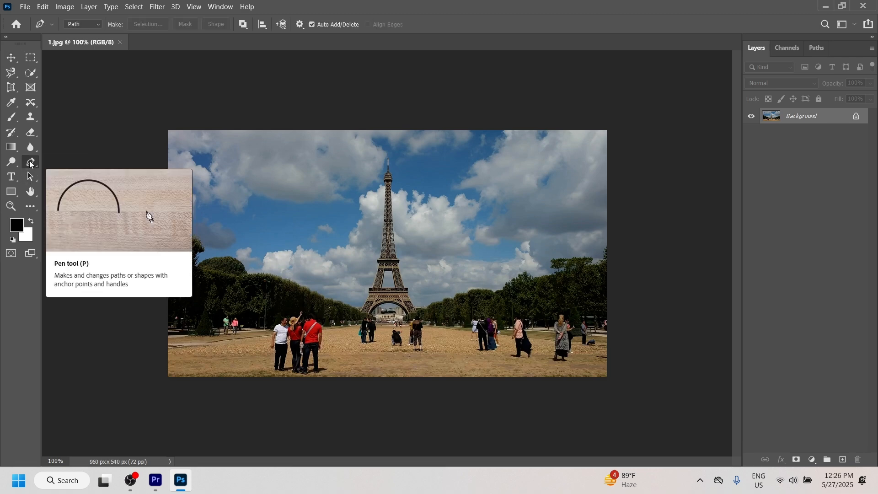
left_click(30, 164)
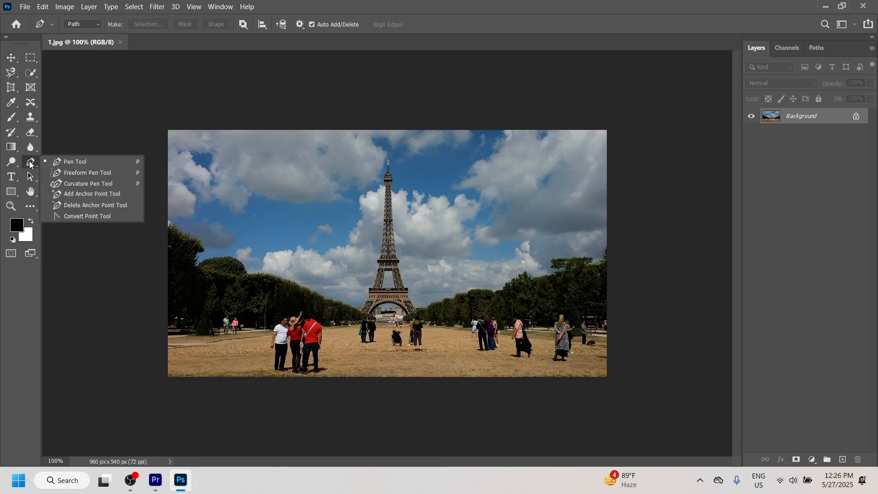
left_click(73, 166)
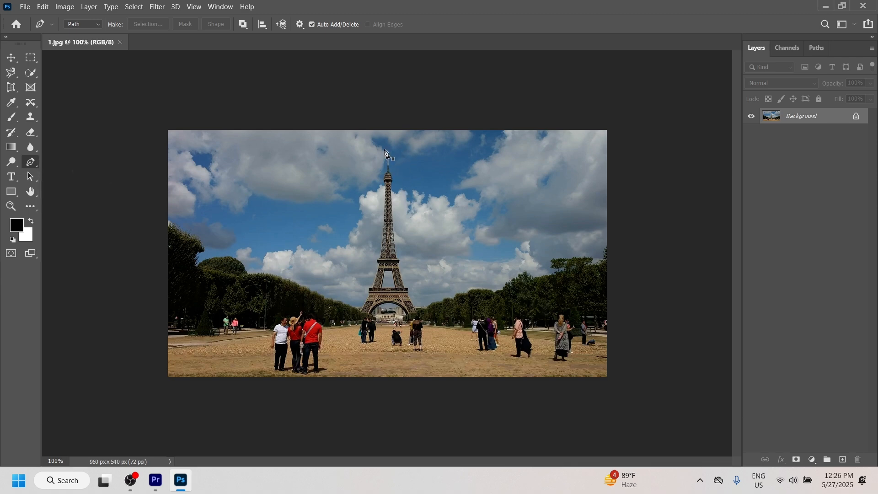
left_click(384, 149)
left_click(381, 163)
left_click(376, 192)
left_click(375, 233)
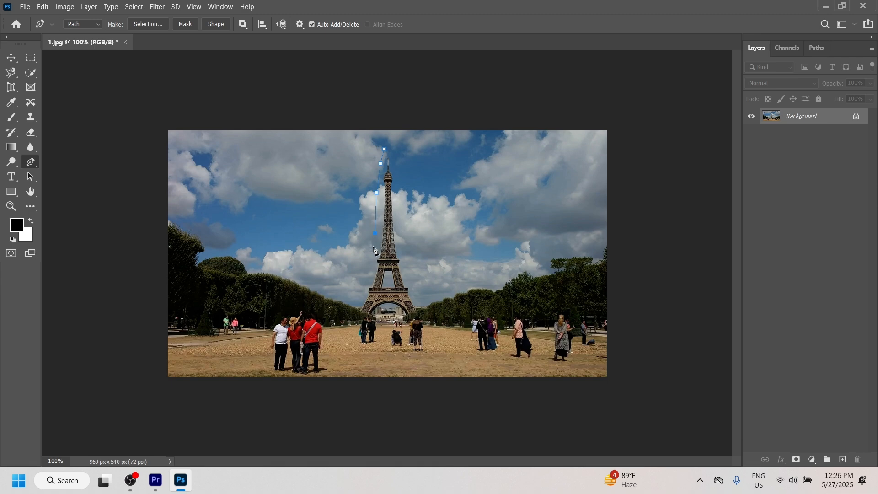
left_click(369, 264)
left_click(355, 305)
left_click(370, 316)
left_click(392, 311)
left_click(405, 317)
left_click(415, 311)
left_click(422, 305)
left_click(421, 276)
left_click(413, 243)
left_click(413, 213)
left_click(409, 174)
left_click(406, 150)
left_click(384, 149)
key("ctrl+Return")
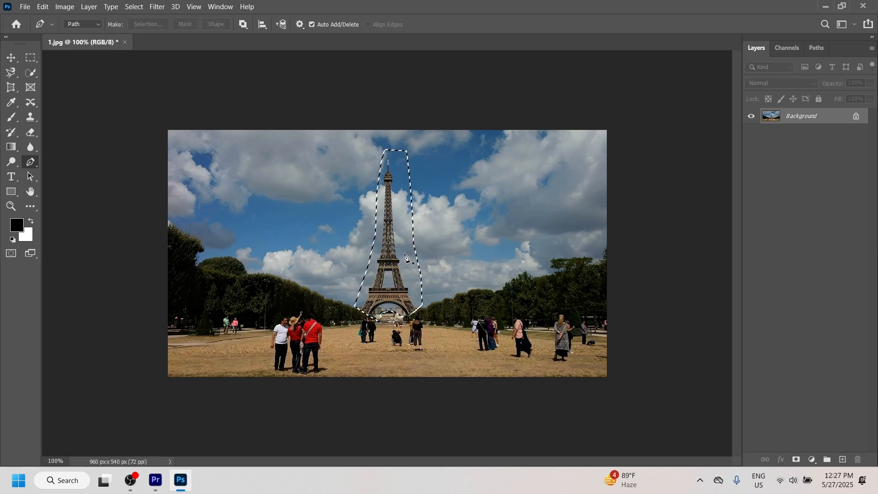
Step: Fill the tower selection using Content-Aware contents with Normal blending at 100% opacity, and deselect
left_click(11, 58)
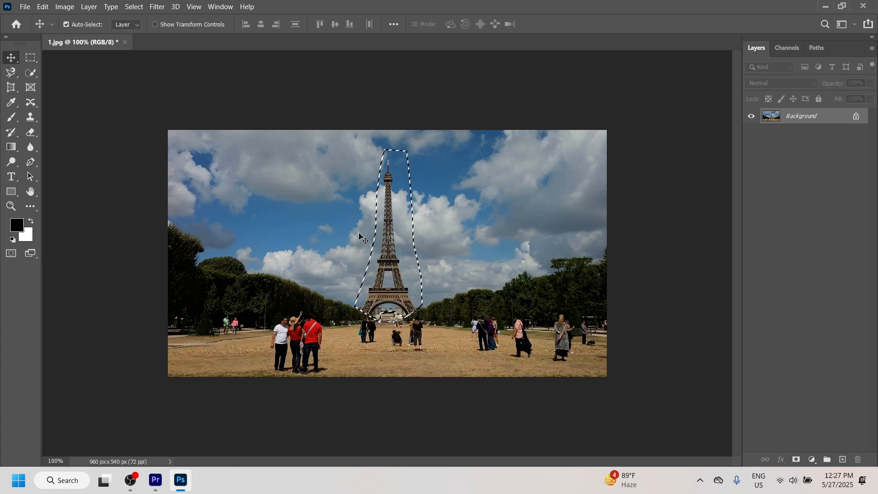
key("shift+F5")
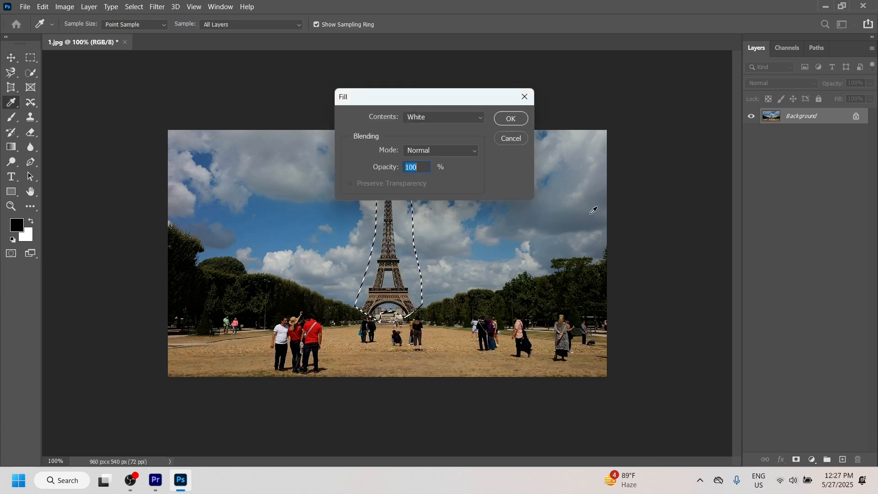
left_click_drag(429, 103, 518, 80)
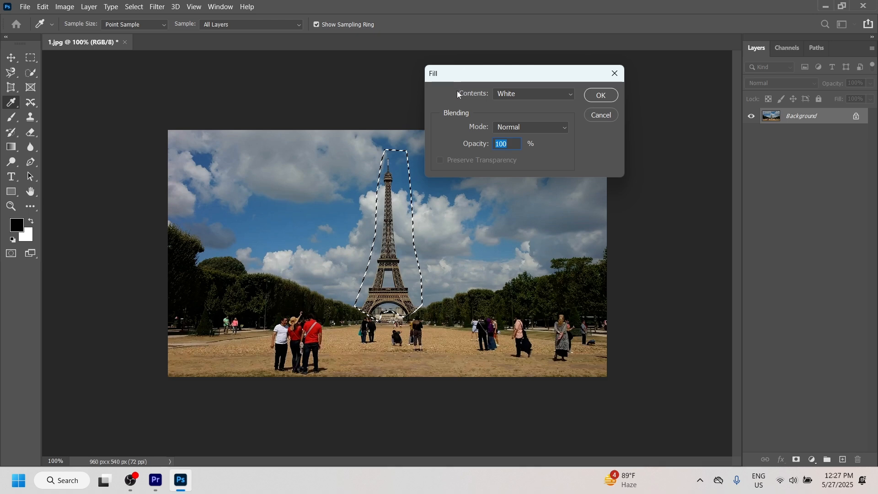
left_click(508, 96)
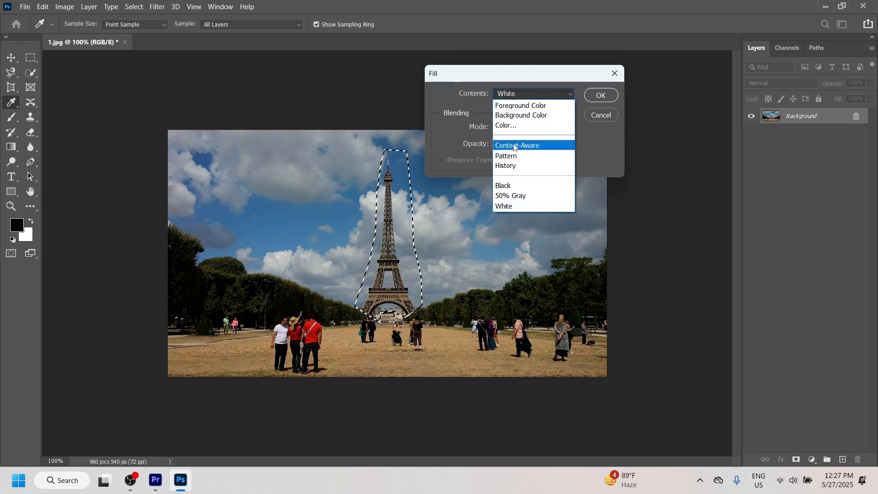
left_click(516, 147)
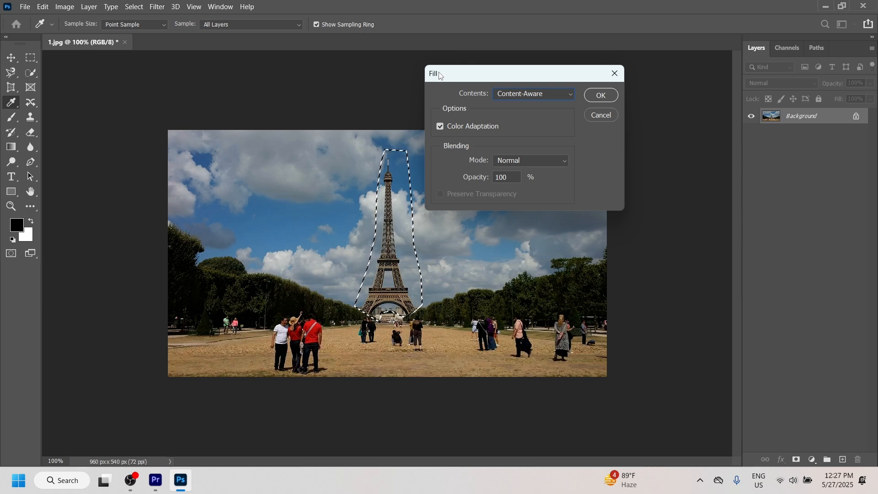
left_click_drag(442, 76, 458, 75)
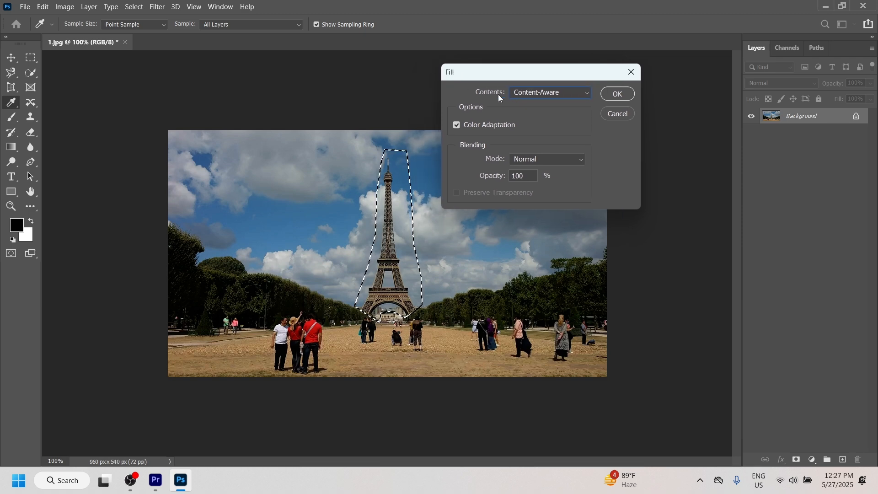
left_click(536, 93)
left_click(531, 141)
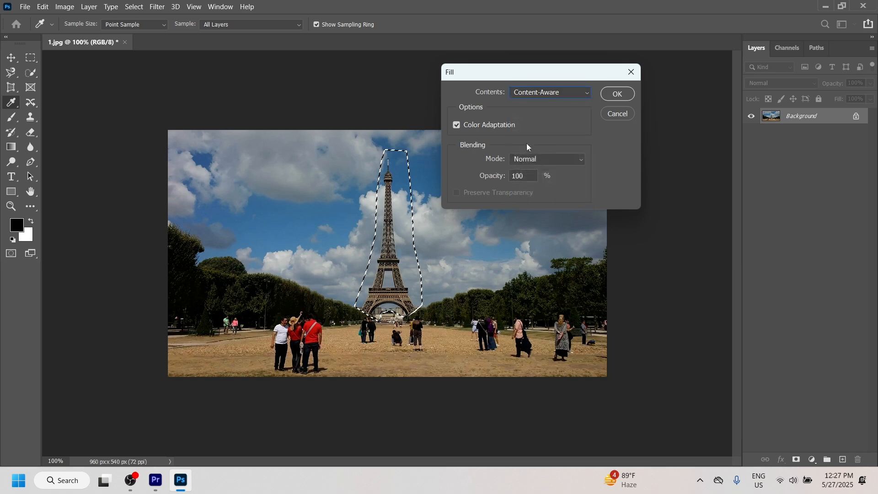
left_click(618, 93)
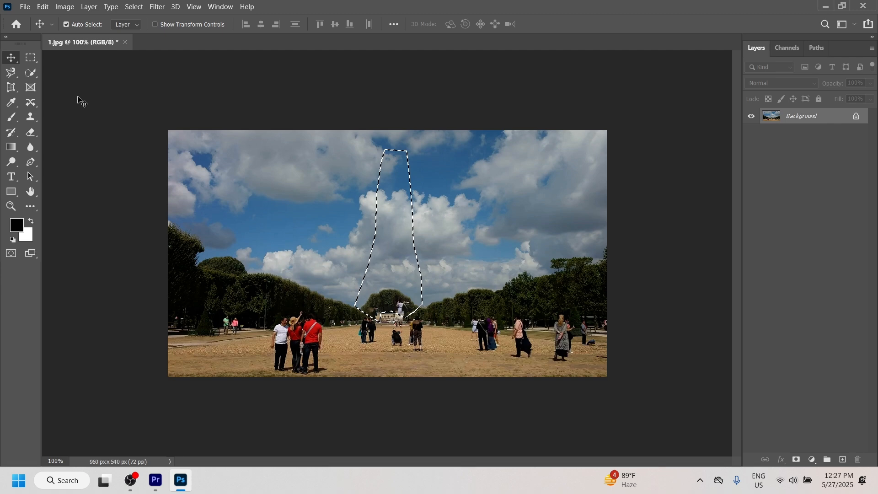
key("ctrl+d")
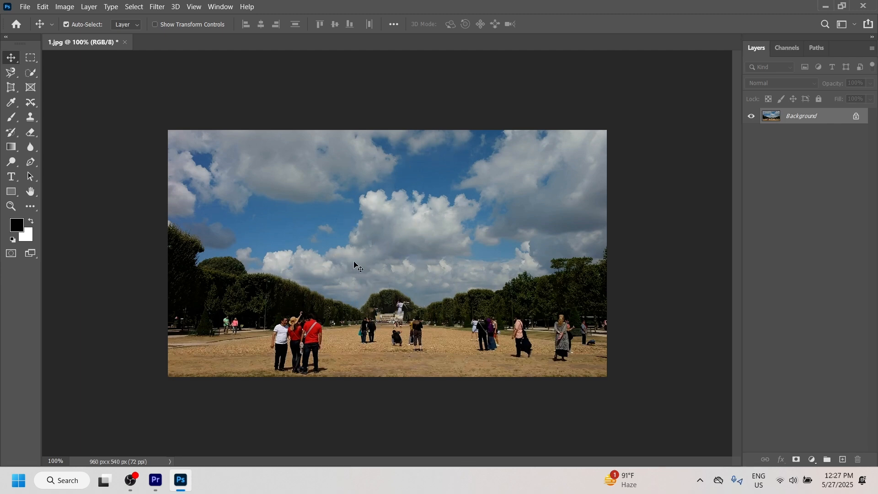
Step: Unlock the Background layer and try to save the document
left_click(857, 117)
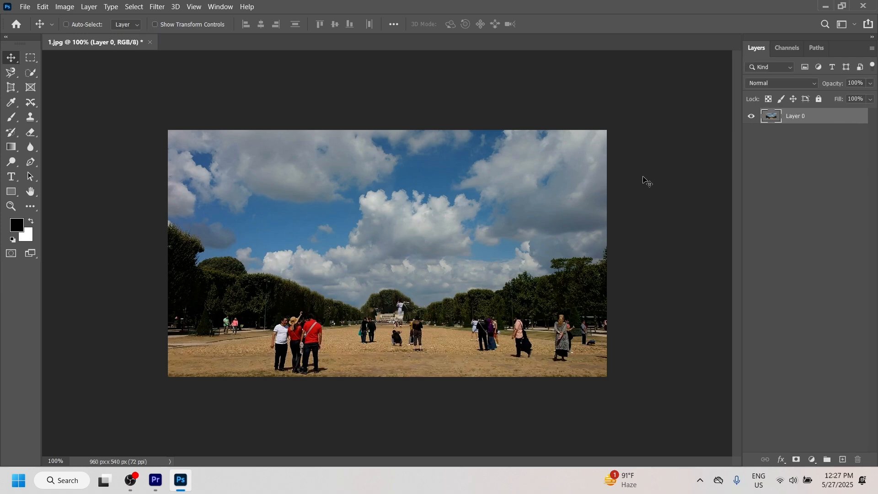
key("ctrl+s")
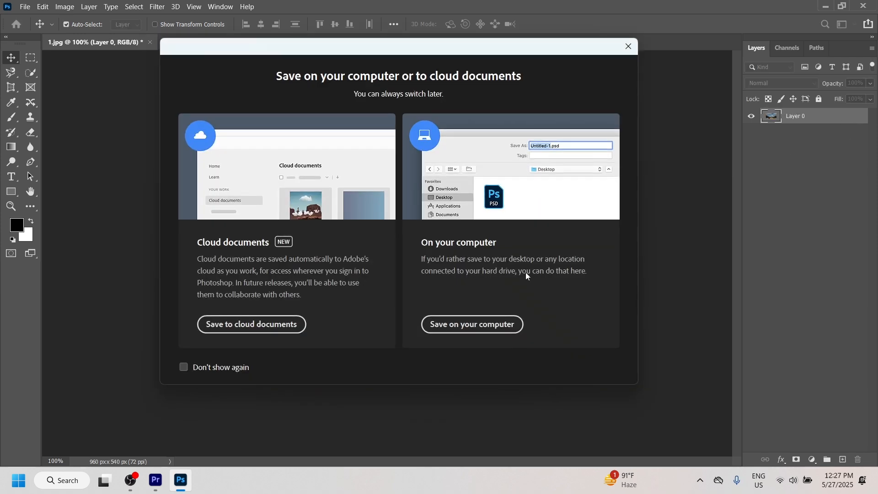
left_click(628, 47)
Step: Export the edited image as a JPG named 1 at 100% quality into the Downloads folder
left_click(24, 8)
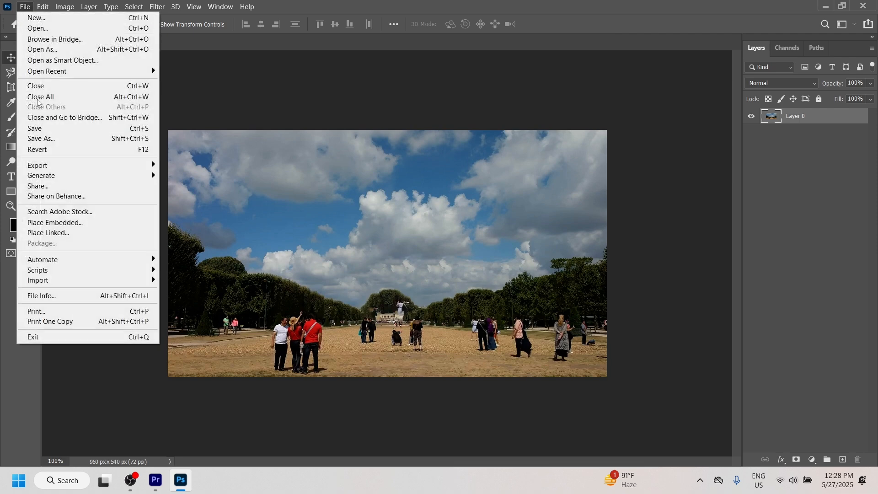
mouse_move(60, 165)
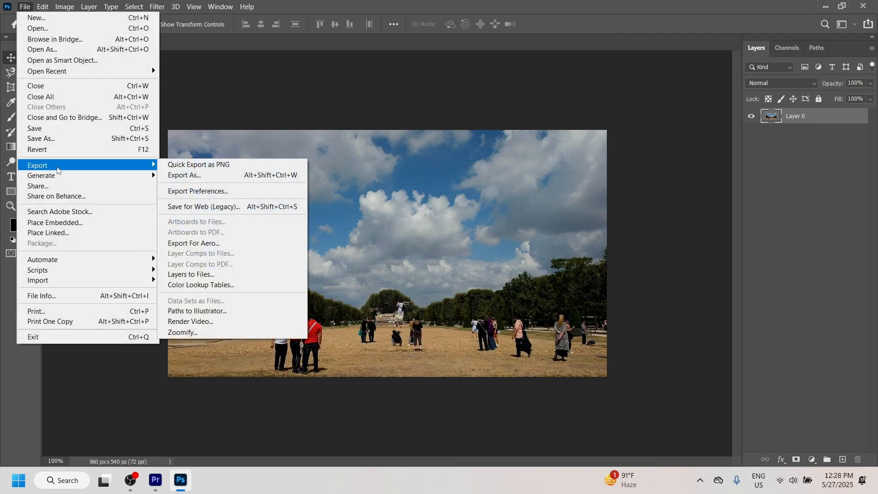
left_click(187, 176)
left_click(685, 98)
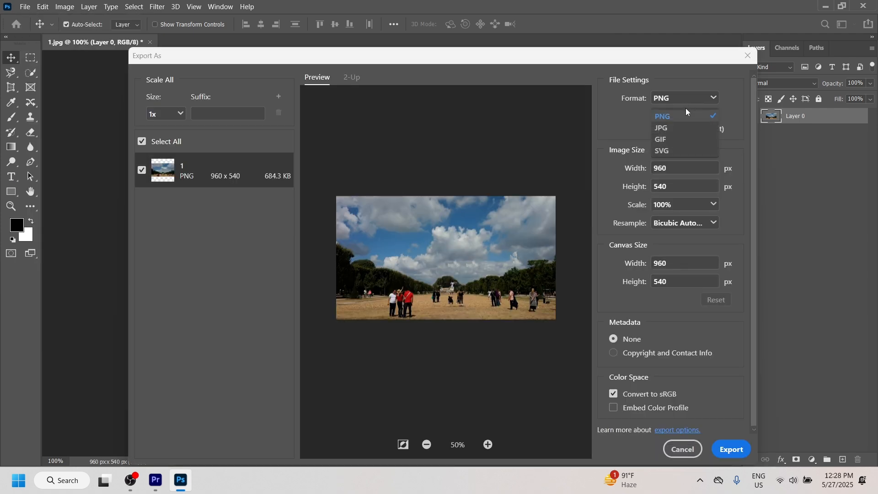
left_click(680, 129)
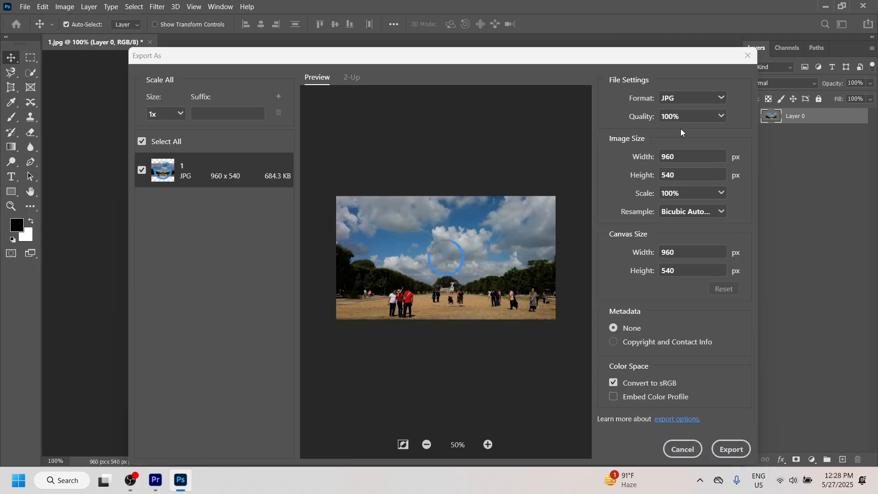
left_click(731, 450)
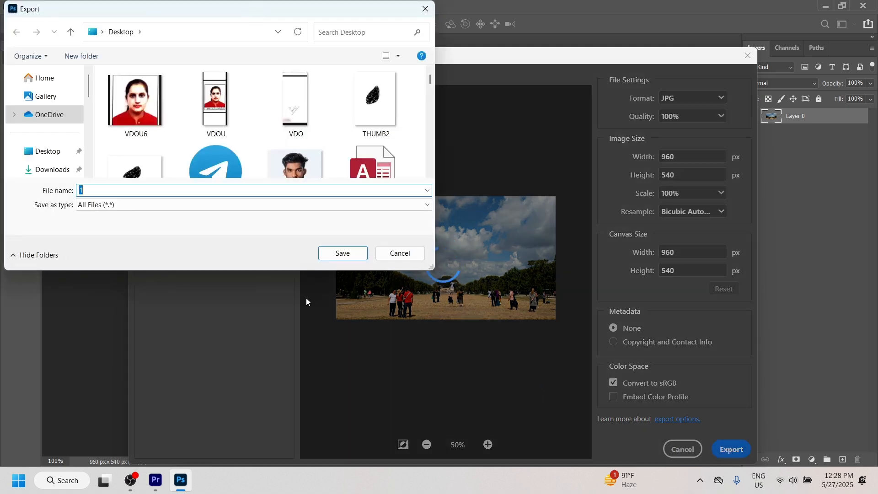
left_click(50, 169)
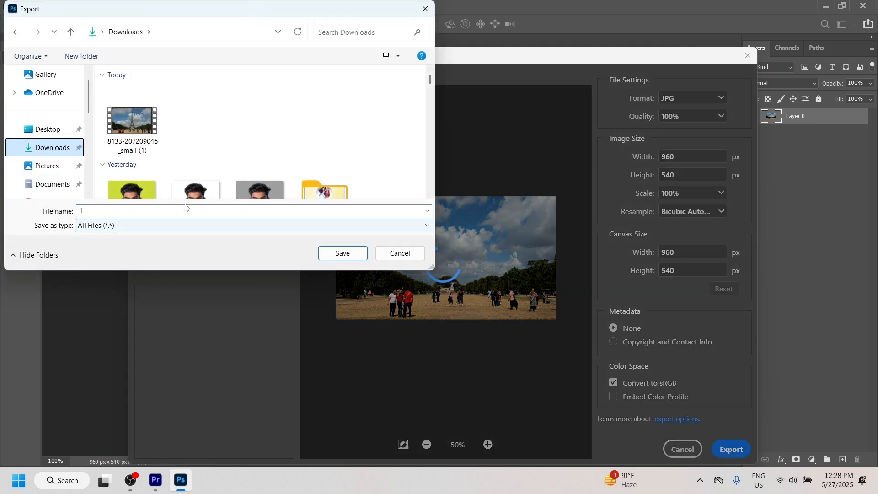
left_click(344, 254)
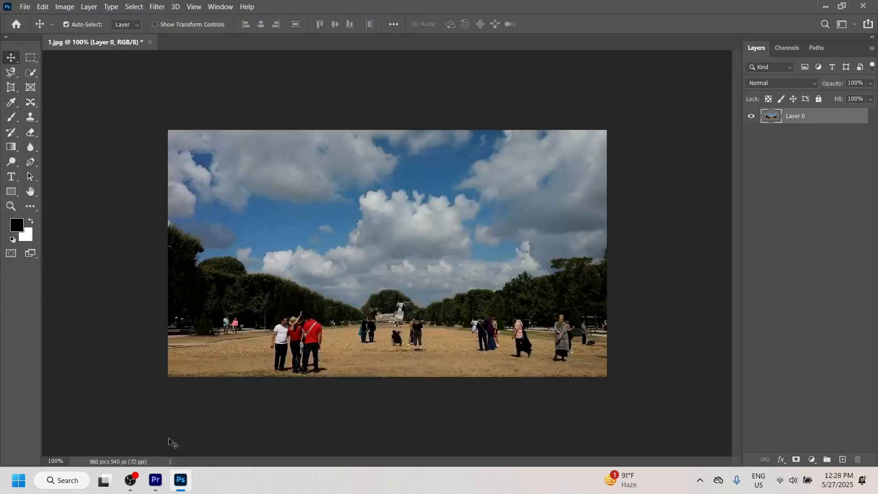
Step: Switch to Premiere Pro, hide tracks V3 to V5, and delete the original 1.jpg still from track V2
left_click(156, 481)
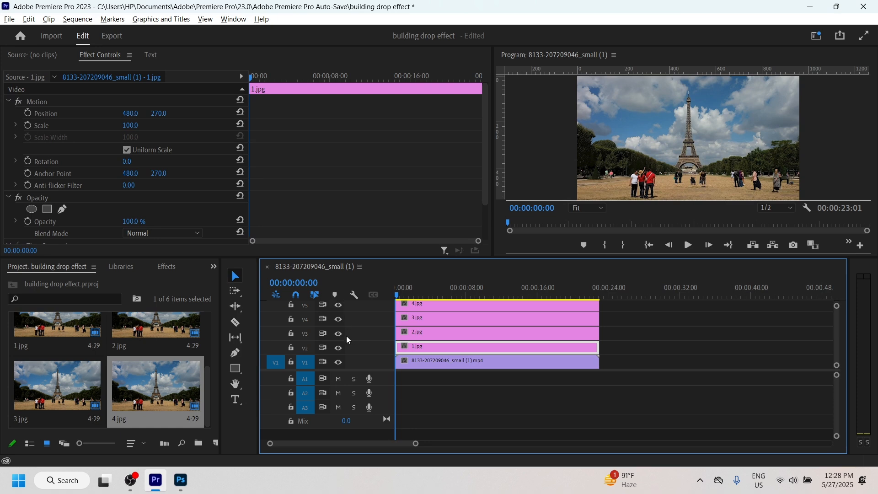
left_click(339, 306)
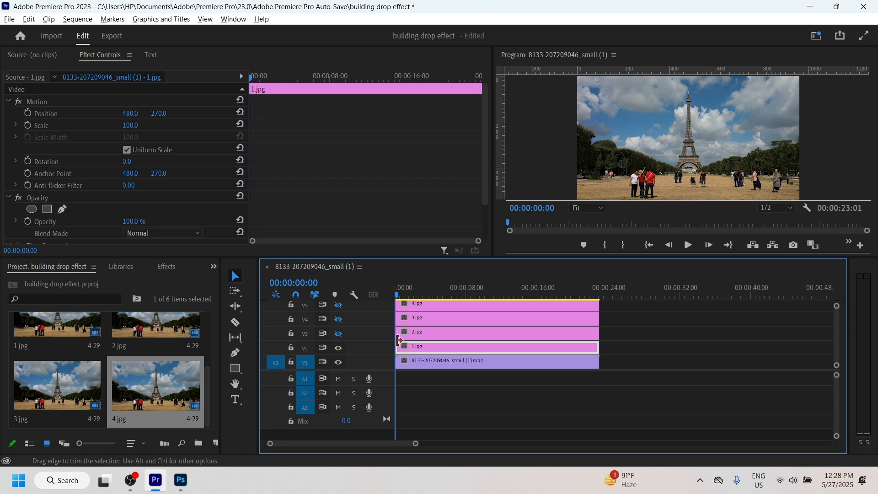
left_click_drag(440, 349, 432, 351)
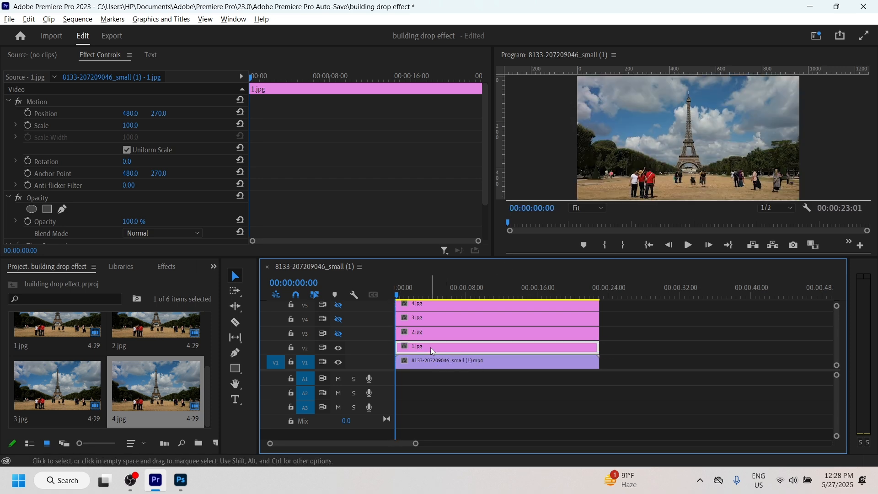
key("Delete")
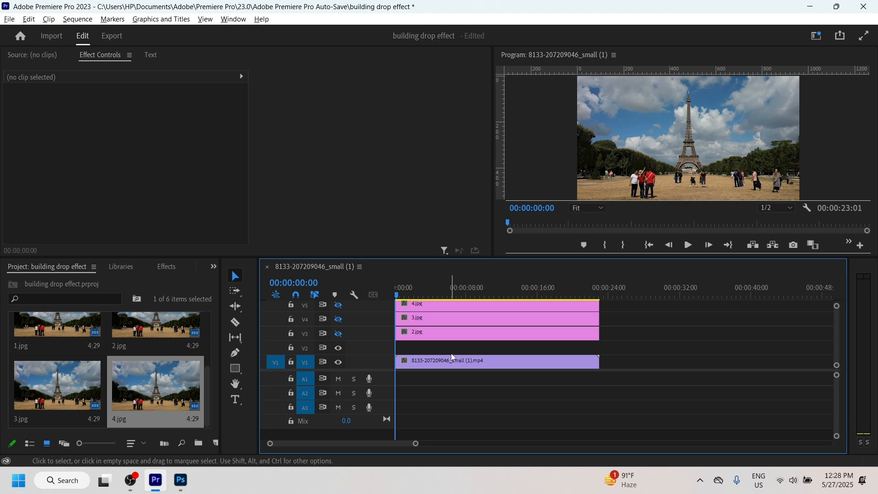
Step: Import the edited 1.jpg from Downloads and place it on track V2 for the video clip's full length
double_click(97, 433)
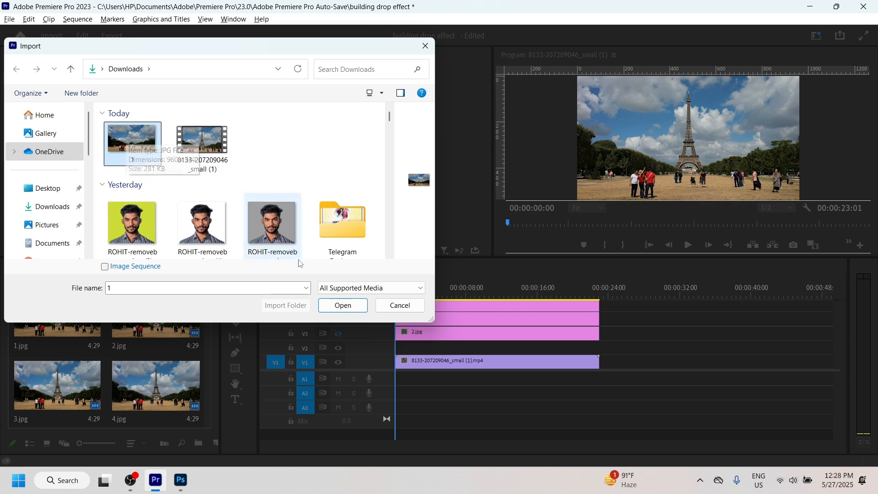
left_click(342, 306)
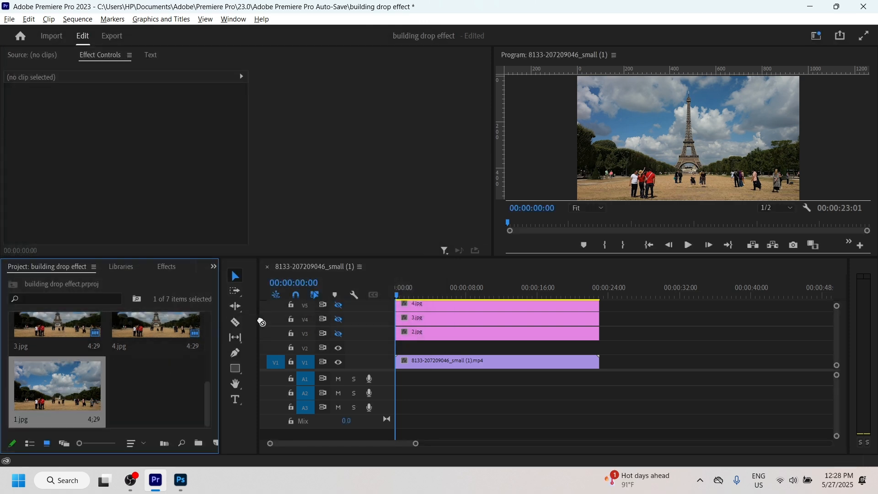
left_click_drag(261, 323, 598, 347)
left_click(421, 351)
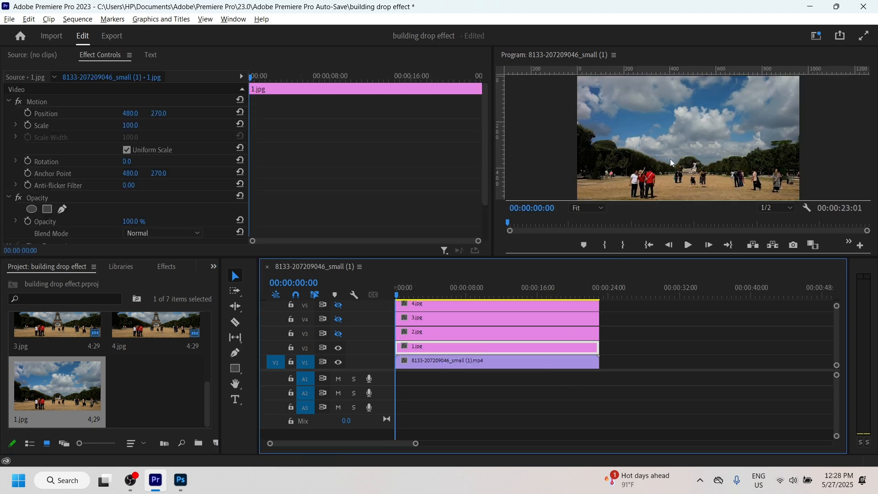
Step: Show track V3 and open its 2.jpg still for editing in Adobe Photoshop
left_click(339, 335)
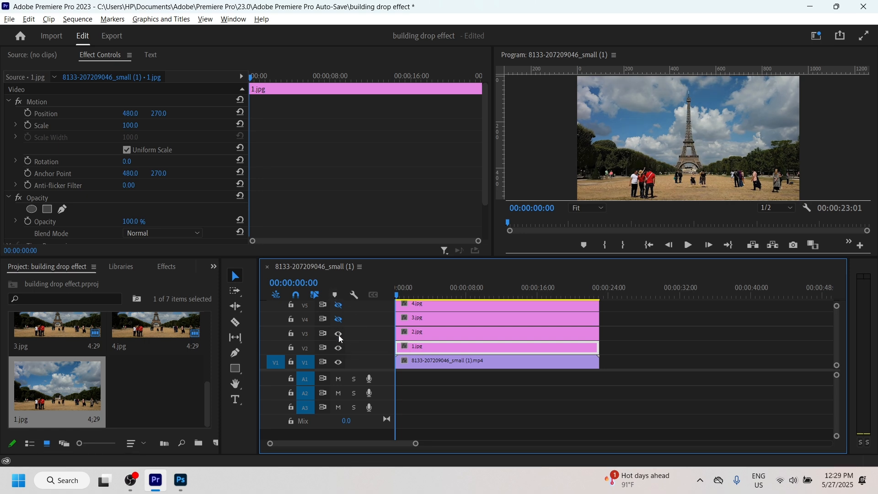
left_click(433, 339)
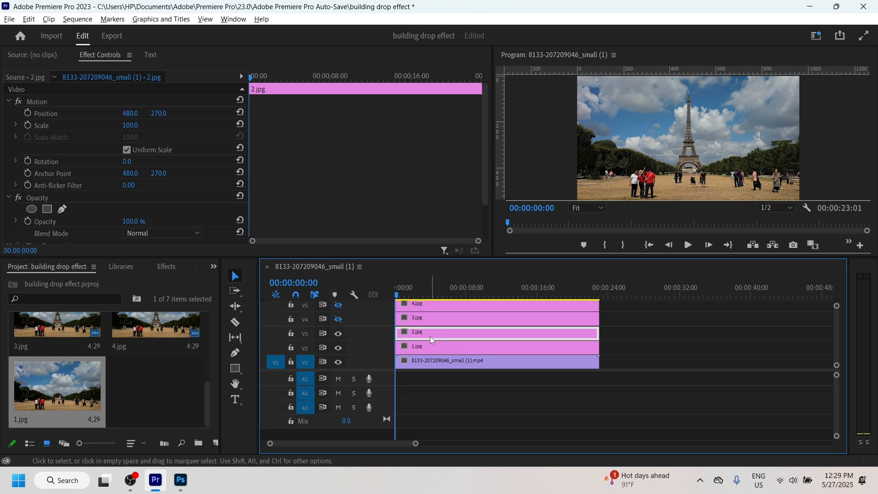
right_click(433, 340)
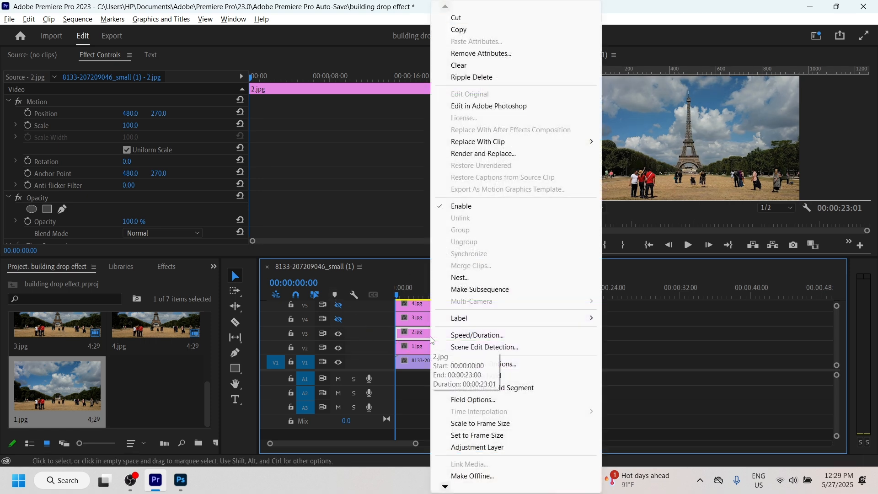
left_click(476, 110)
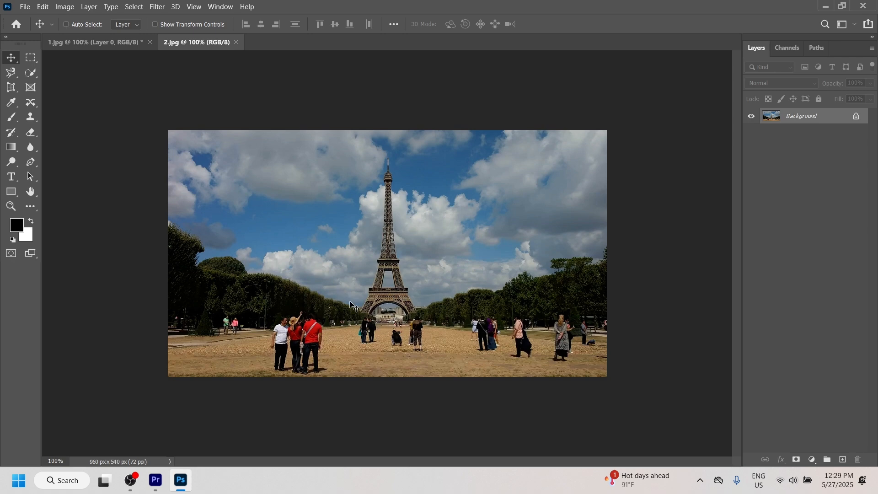
Step: Unlock the Background layer of 2.jpg so it becomes an editable layer
key("ctrl")
key("ctrl+plus")
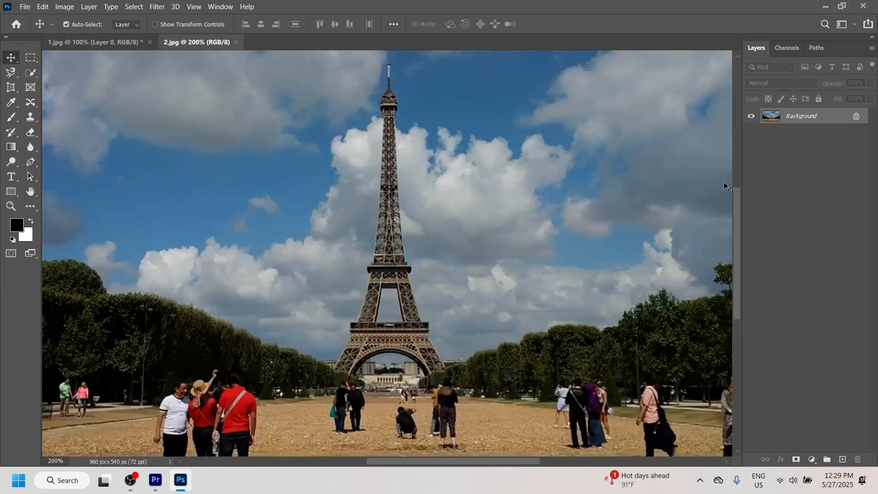
left_click(856, 119)
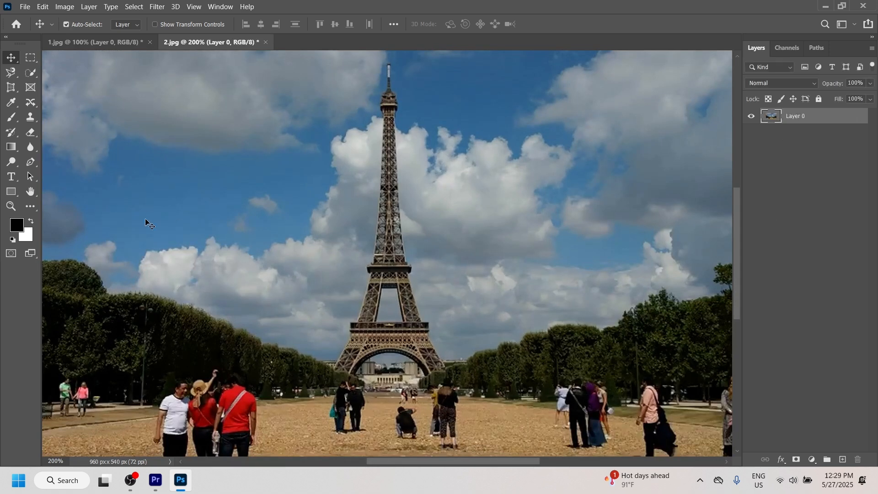
Step: Trace a closed Pen tool path around the tower's arched base, from the feet up to the first platform
left_click(30, 161)
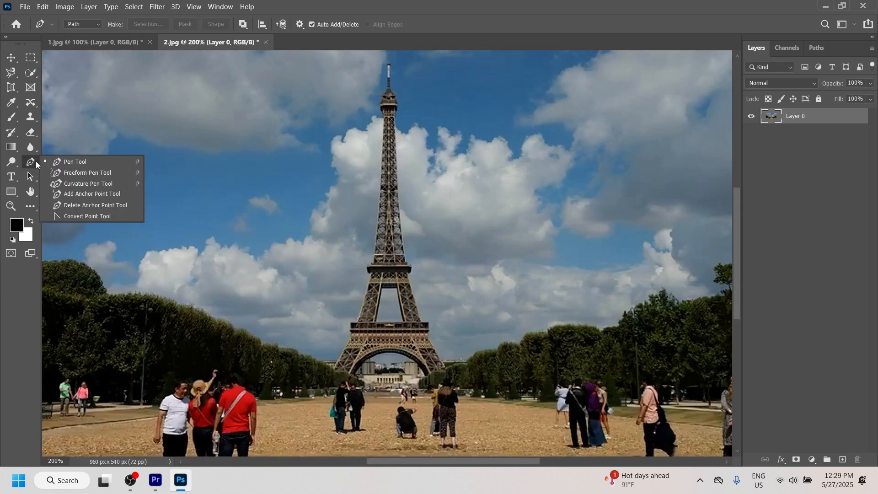
left_click(121, 162)
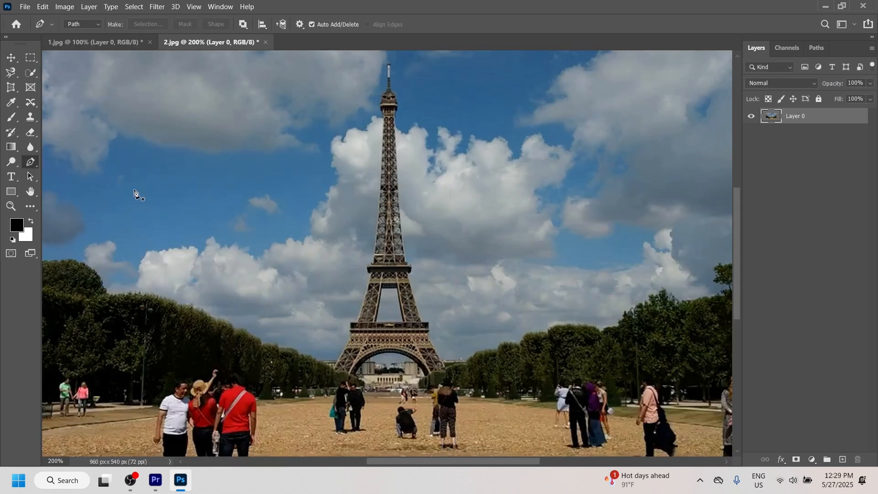
left_click(351, 321)
left_click(350, 339)
left_click(334, 367)
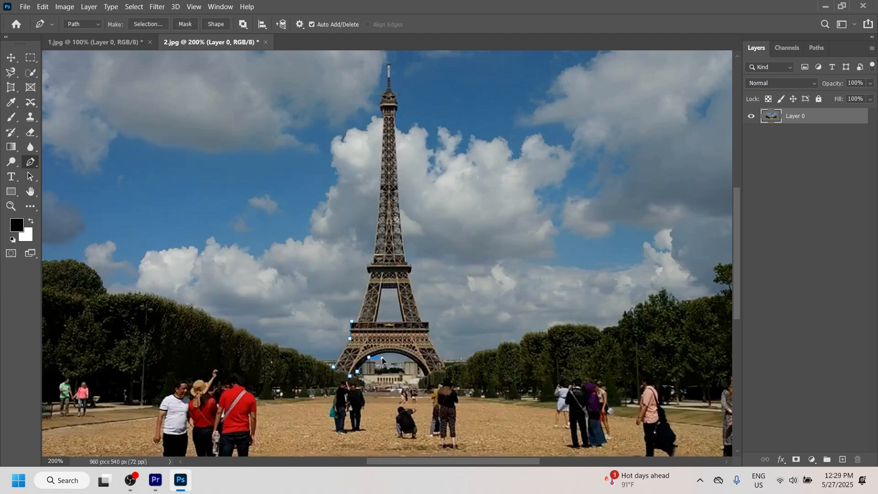
left_click(412, 360)
left_click(426, 378)
left_click(446, 372)
left_click(430, 333)
left_click(429, 323)
left_click(353, 322)
Step: Copy the traced base onto its own layer through a selection and hide the original image layer
key("ctrl+Return")
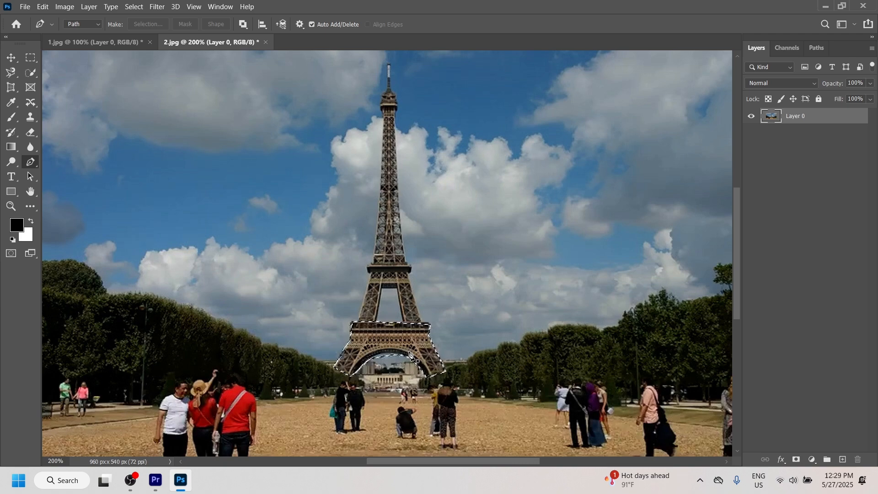
key("ctrl+j")
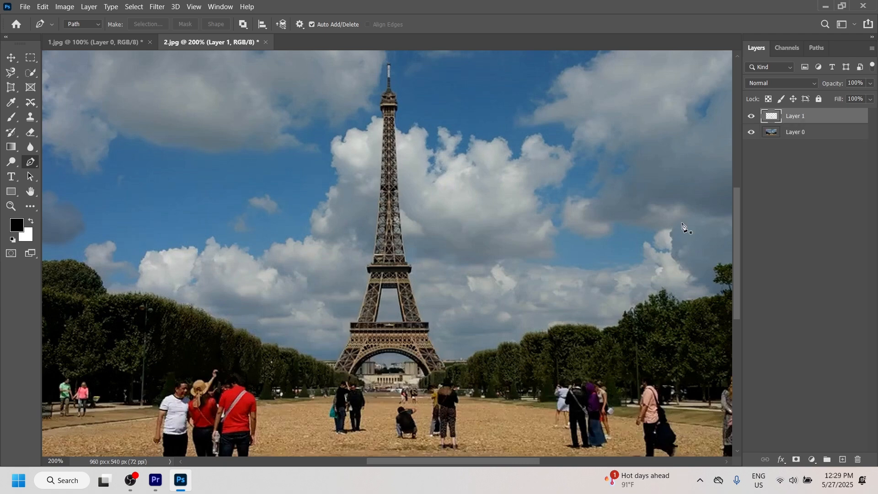
left_click(753, 132)
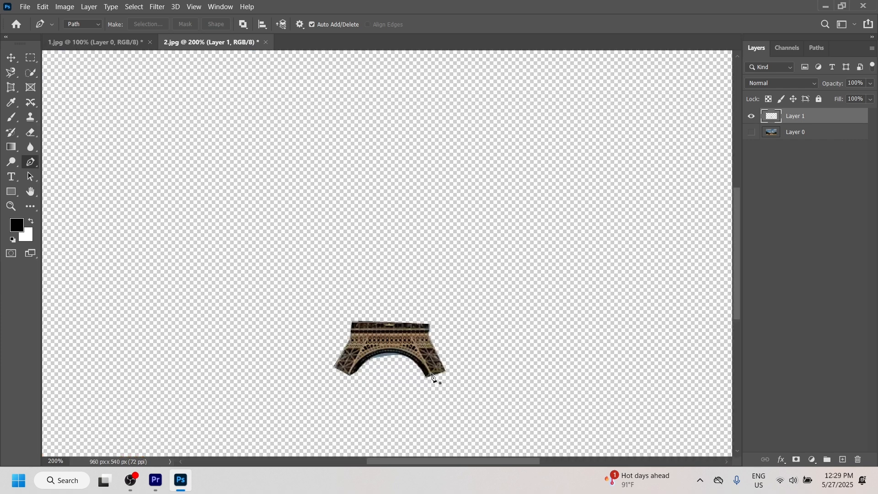
left_click(753, 133)
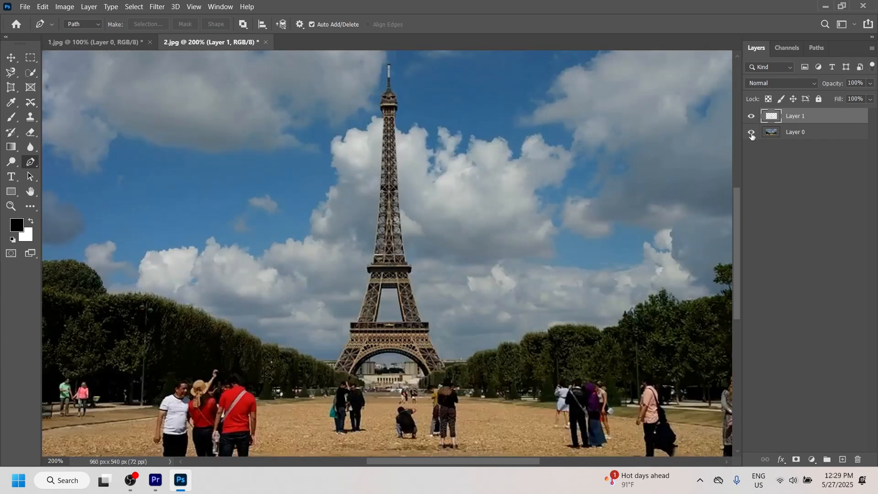
left_click(753, 133)
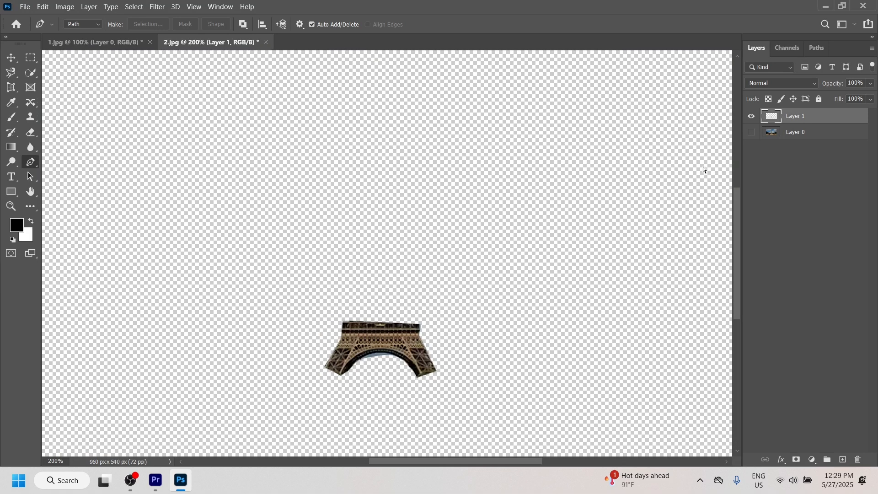
Step: Quick-export the isolated base as a PNG named 2sd into the Downloads folder
key("ctrl+minus")
key("ctrl+minus")
key("ctrl+plus")
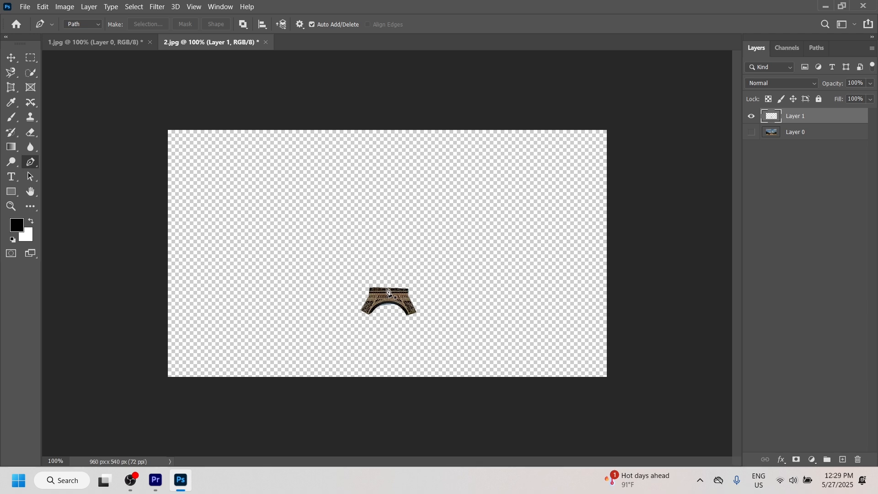
left_click(25, 8)
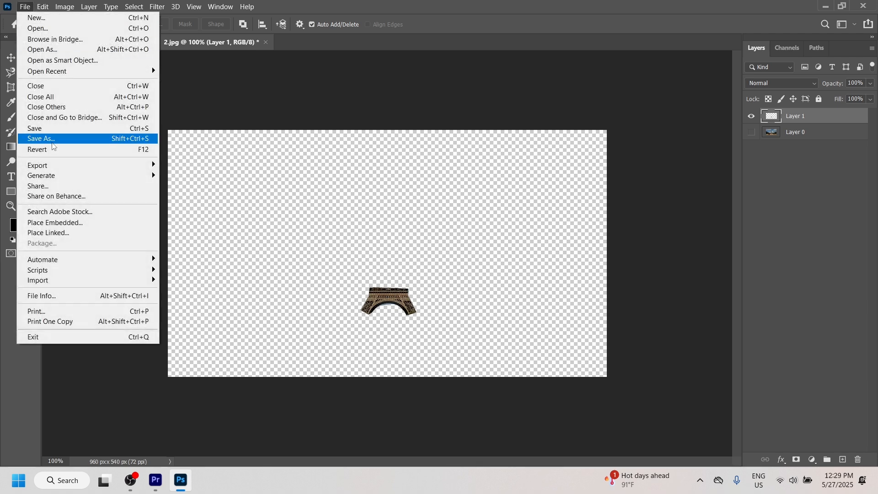
mouse_move(57, 165)
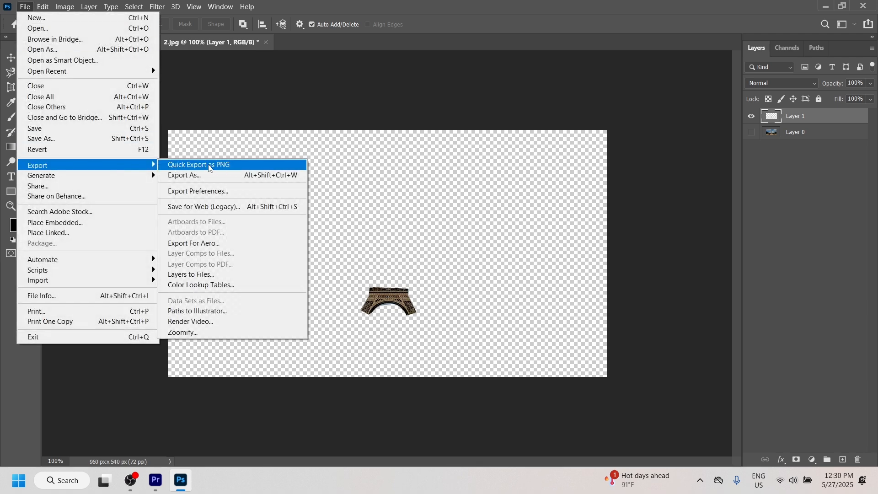
left_click(210, 168)
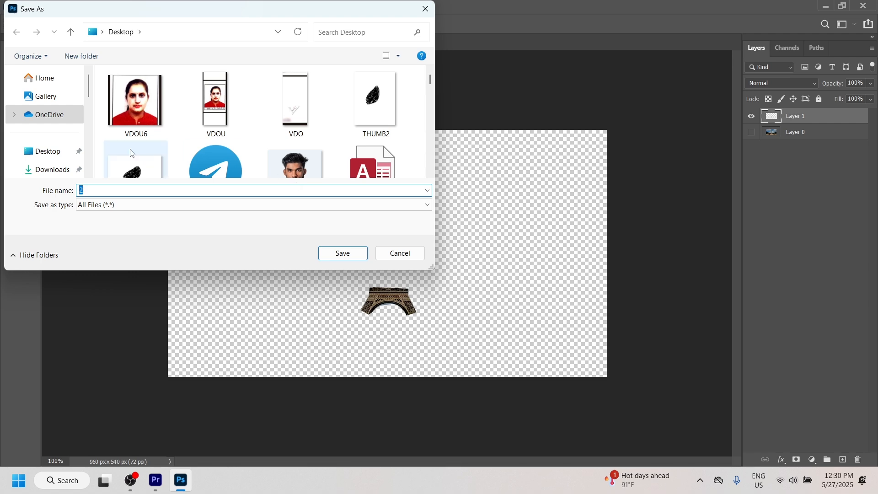
scroll(49, 159, "down", 1)
left_click(49, 148)
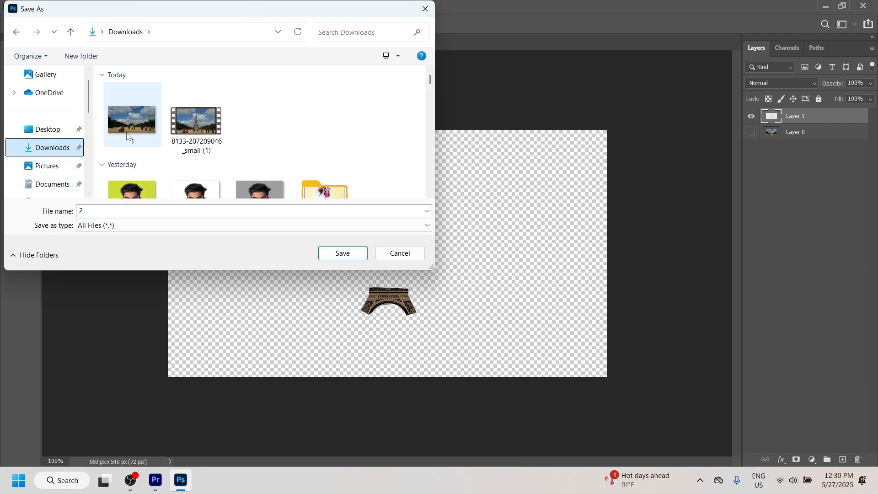
left_click(331, 256)
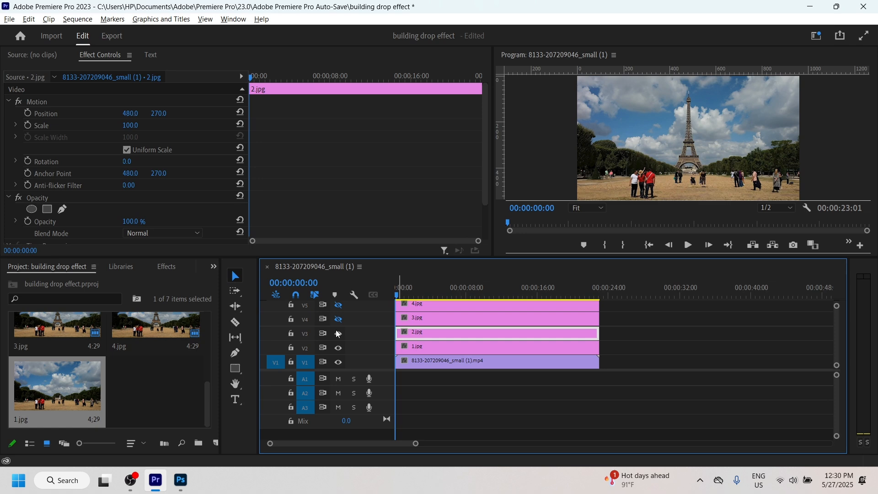
Step: In Premiere Pro, show track V4 and open its 3.jpg still for editing in Adobe Photoshop
left_click(338, 319)
left_click(435, 318)
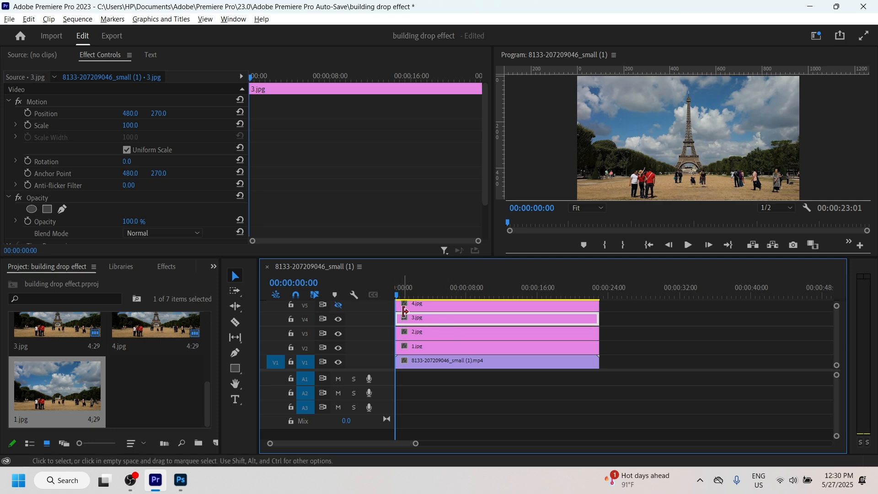
right_click(429, 321)
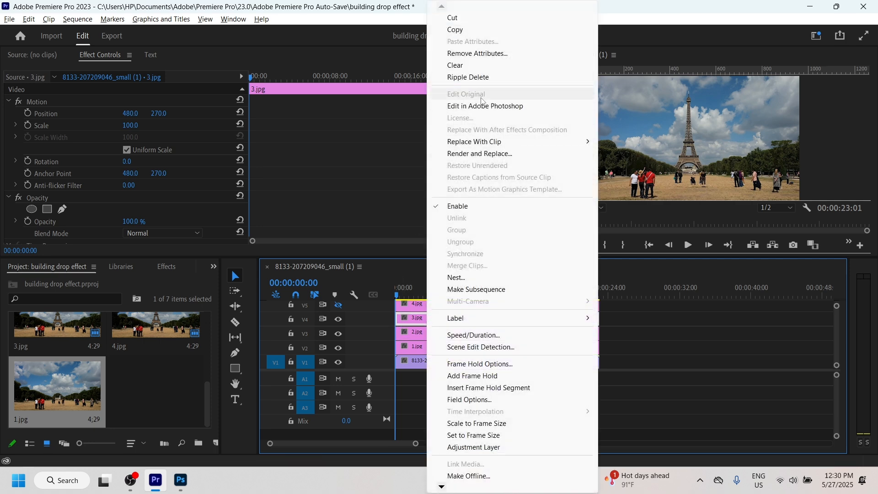
left_click(485, 106)
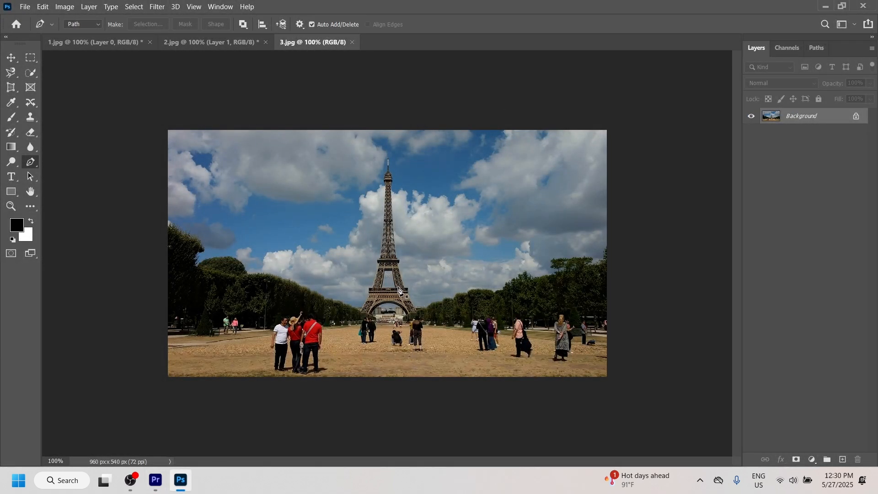
Step: Trace a closed Pen tool path around the tower's middle section between the platforms, leaving out the open gap between its legs
key("ctrl+plus")
key("ctrl+plus")
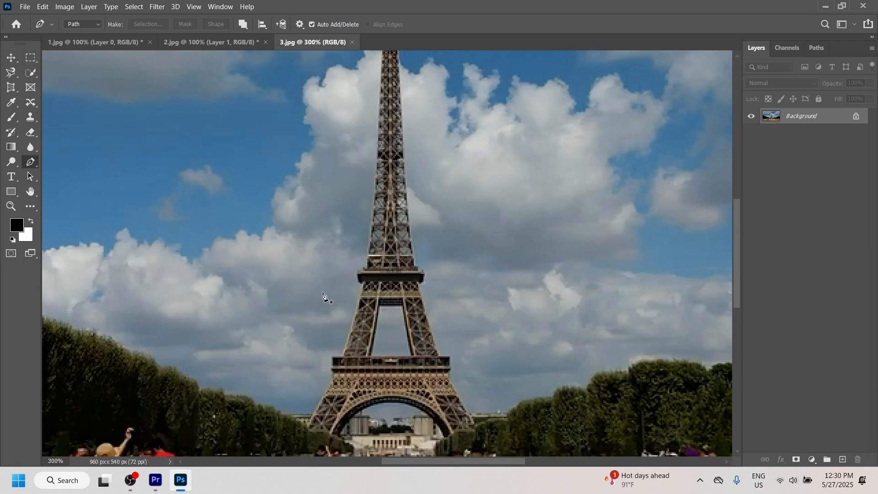
left_click(341, 356)
left_click(371, 360)
left_click(381, 307)
left_click(402, 308)
left_click(412, 354)
left_click(439, 356)
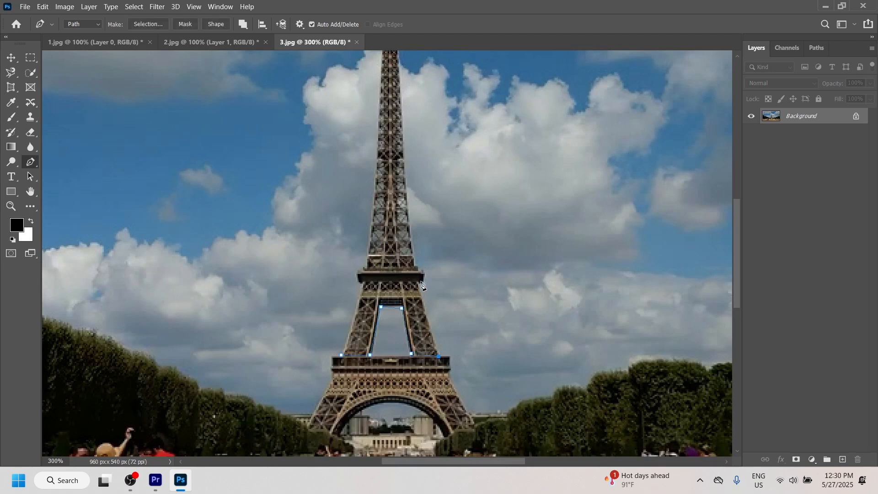
left_click(419, 281)
left_click(424, 271)
left_click(361, 269)
left_click(355, 278)
left_click(361, 285)
left_click(338, 354)
Step: Copy the traced middle section onto its own layer through a selection and hide the Background layer
key("ctrl+Return")
key("ctrl+j")
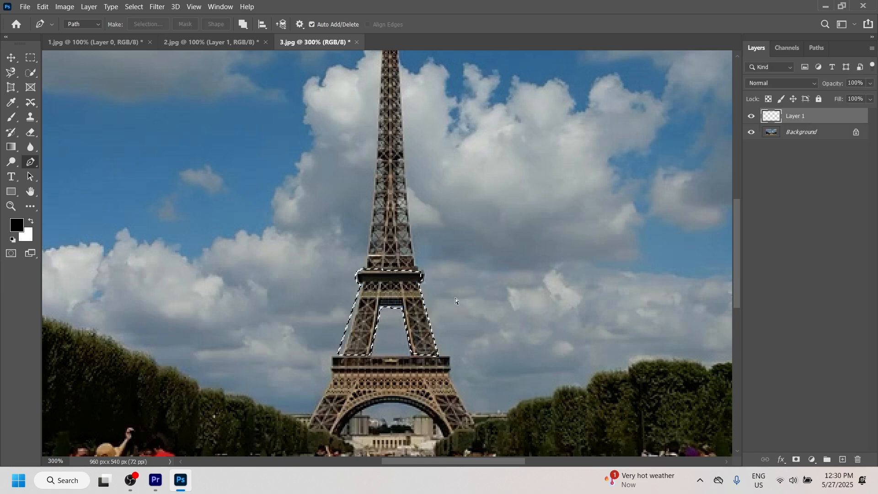
left_click(752, 133)
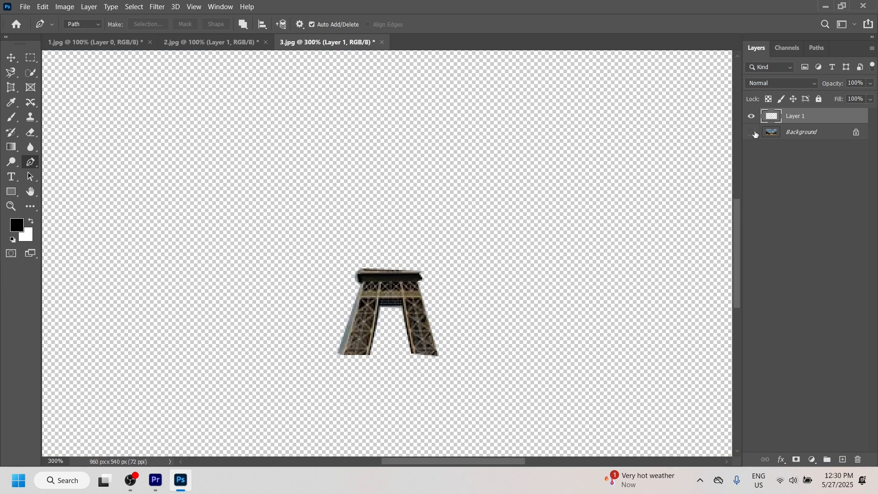
left_click(752, 132)
left_click(752, 132)
scroll(377, 303, "right", 3)
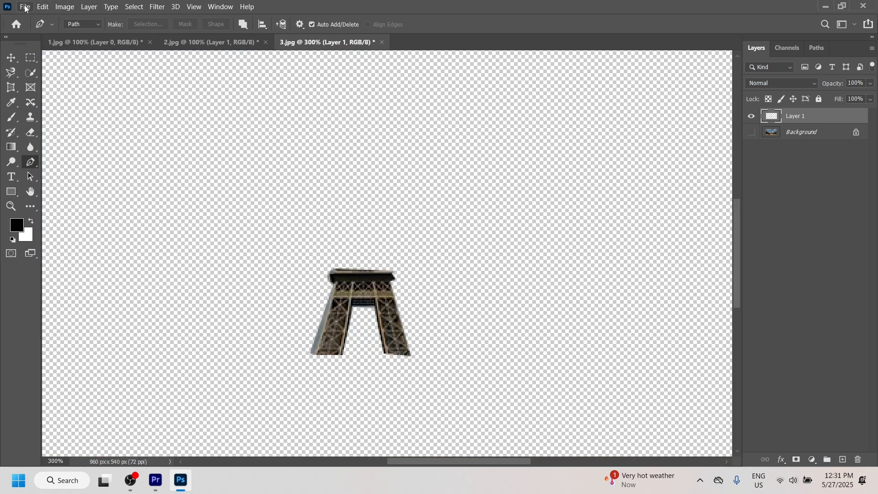
Step: Quick-export the isolated middle section as a PNG named ssa into the Downloads folder
left_click(25, 7)
mouse_move(51, 165)
left_click(274, 165)
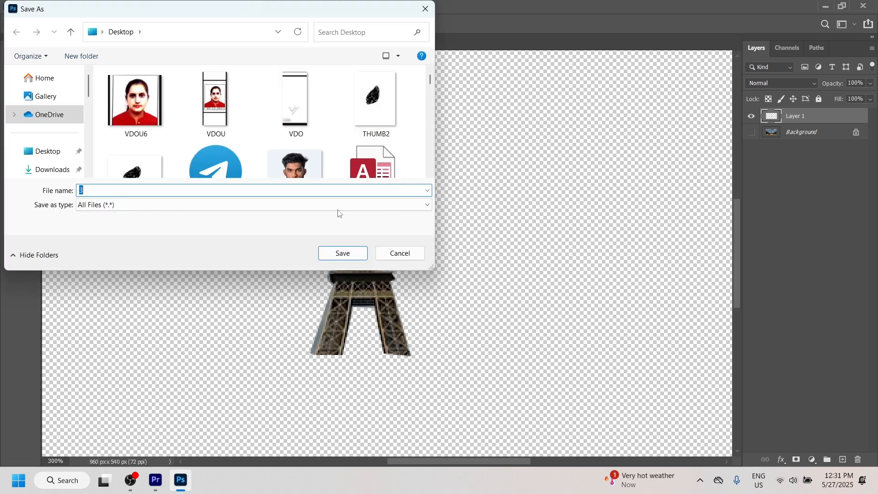
left_click(52, 169)
left_click(343, 253)
key("Escape")
type("s")
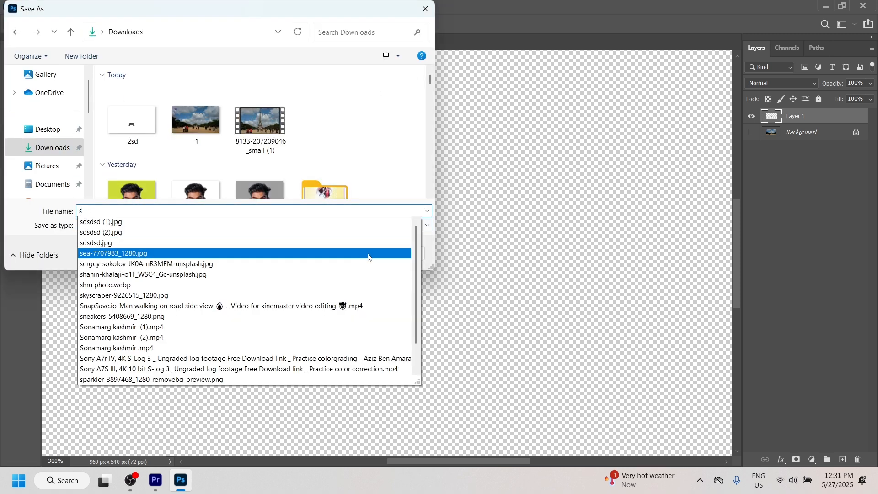
type("sa")
key("Return")
Step: Switch to Premiere Pro, show track V5, and open its 4.jpg still for editing in Adobe Photoshop
key("alt+Tab")
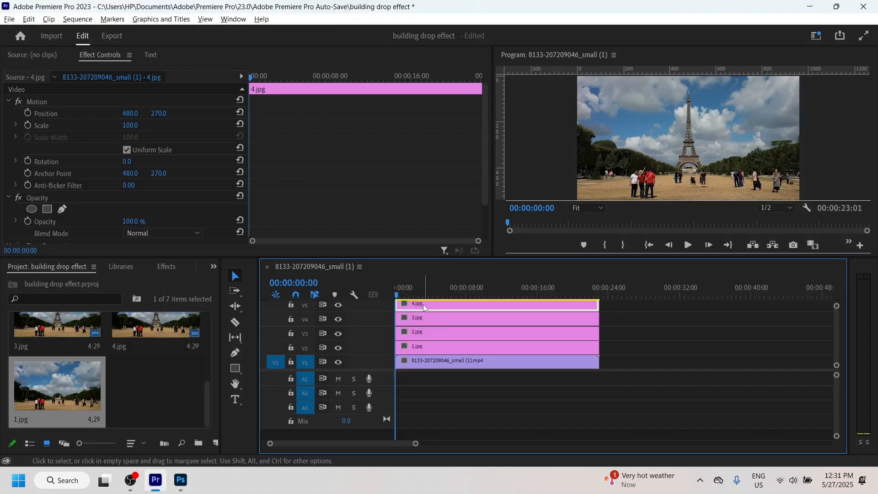
right_click(424, 308)
left_click(462, 115)
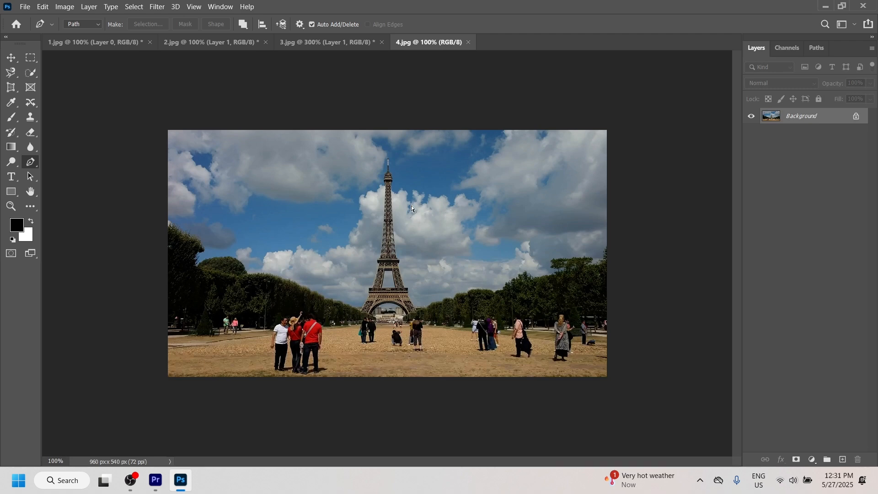
Step: Unlock the Background layer of 4.jpg and trace a closed Pen tool path around the tower from the second platform to the spire tip
key("ctrl+plus")
left_click(856, 116)
left_click(369, 265)
left_click(410, 265)
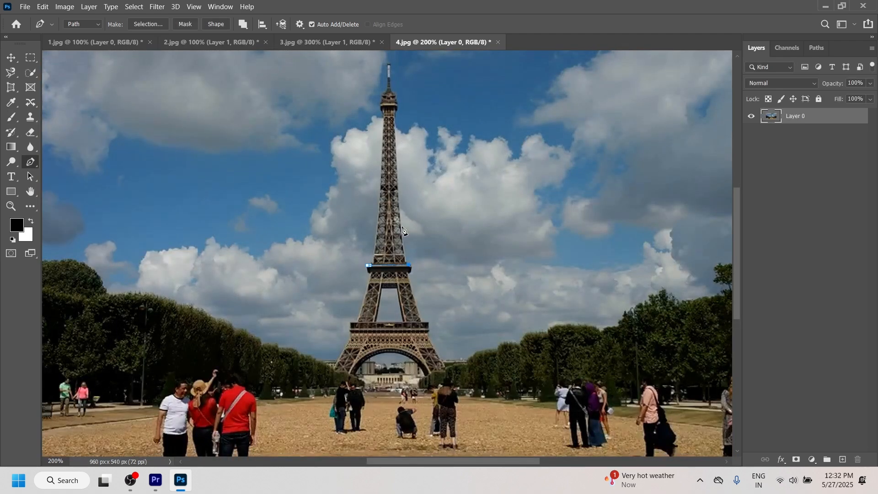
left_click(395, 153)
left_click(396, 115)
left_click(396, 108)
left_click(391, 88)
left_click(388, 60)
left_click(386, 88)
left_click(380, 102)
left_click(386, 120)
left_click(378, 205)
left_click(368, 265)
Step: Copy the traced upper tower onto its own layer through a selection and hide Layer 0
key("ctrl+Return")
key("ctrl+j")
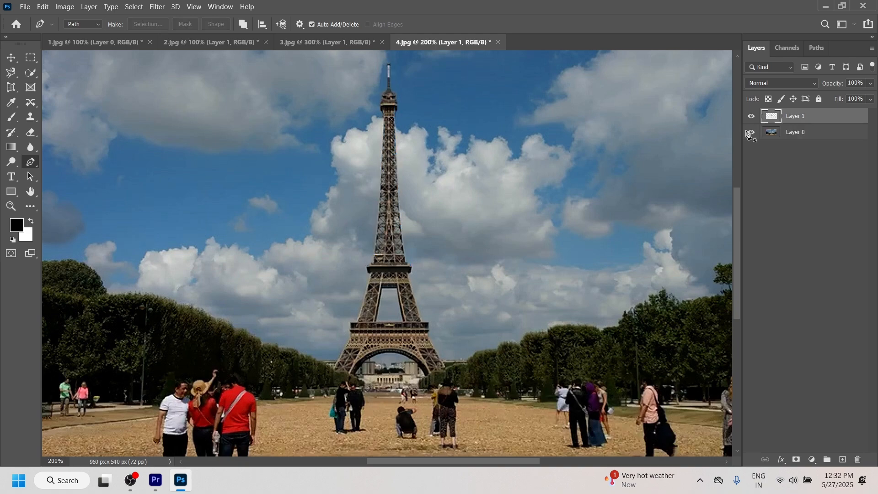
left_click(752, 132)
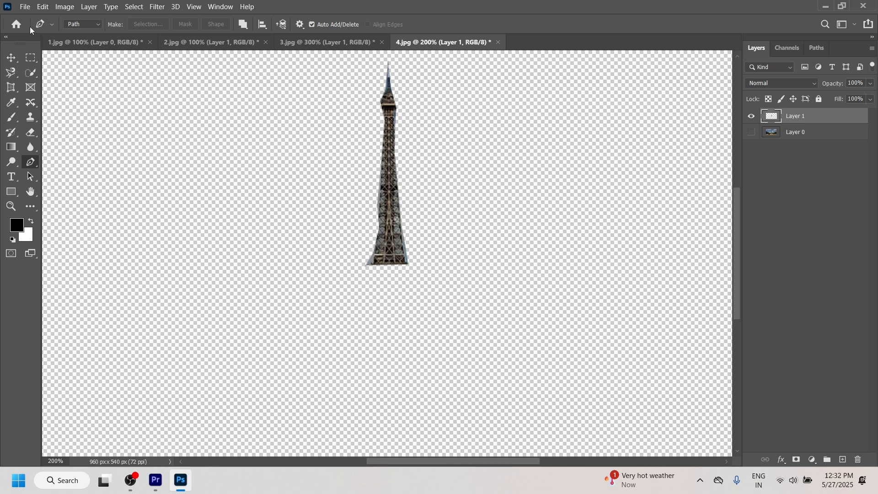
Step: Quick-export the isolated upper tower as a PNG named 4dfdf into the Downloads folder and switch back to Premiere Pro
left_click(28, 11)
mouse_move(71, 165)
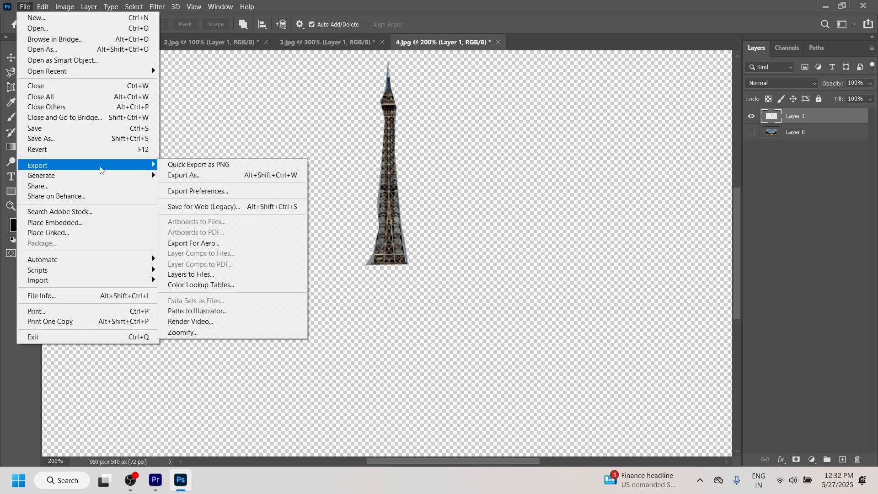
left_click(178, 165)
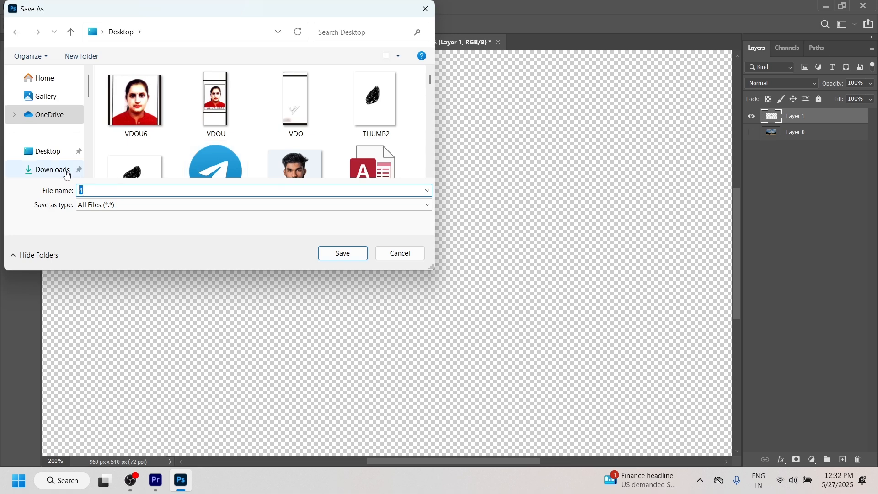
left_click(47, 165)
left_click(327, 250)
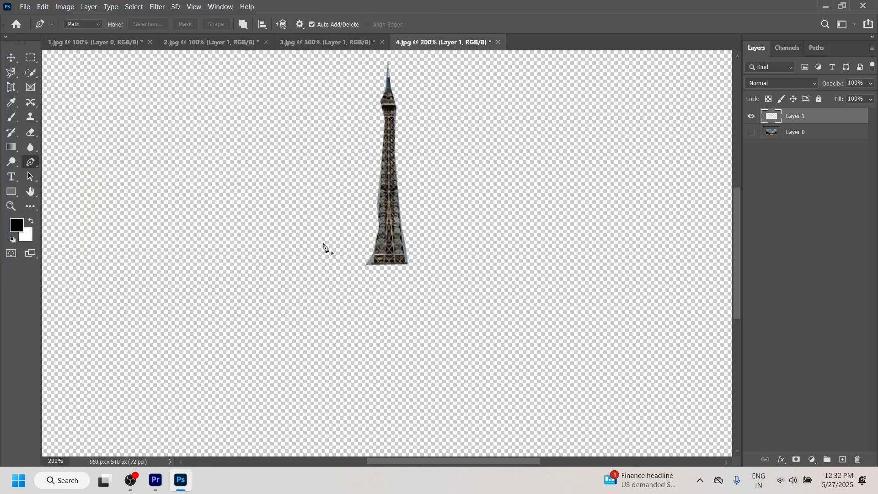
key("alt+Tab")
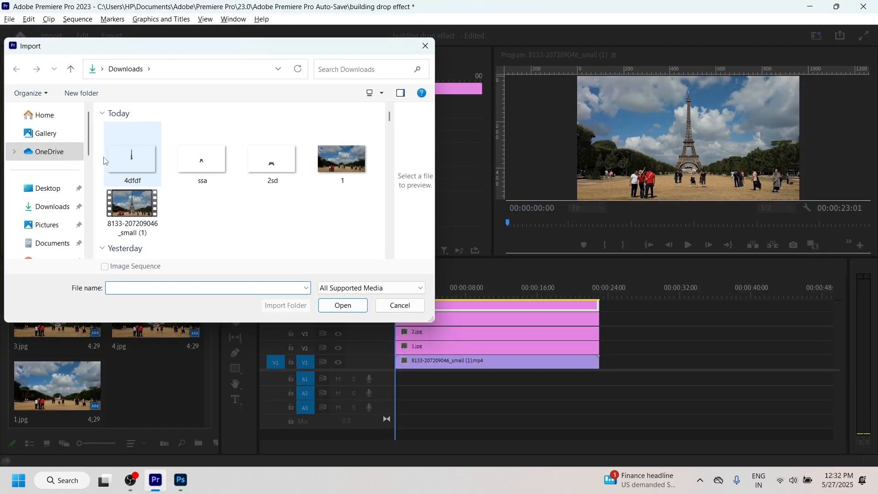
Step: Import 4dfdf, ssa and 2sd PNGs from the Downloads folder into the project
left_click_drag(103, 158, 255, 177)
left_click(343, 305)
left_click(71, 390)
left_click(152, 343)
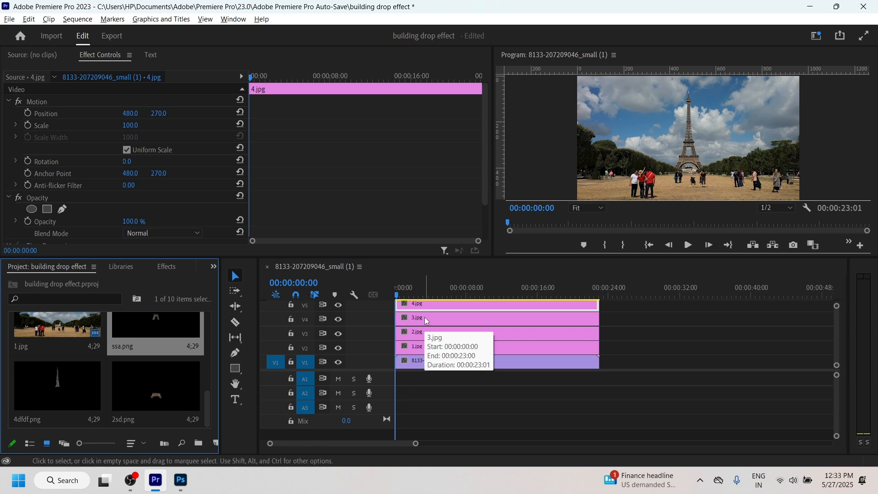
Step: Examine the thumbnails of the imported ssa.png, 4dfdf.png and 2sd.png tower sections
key("alt+Tab")
key("alt+Tab")
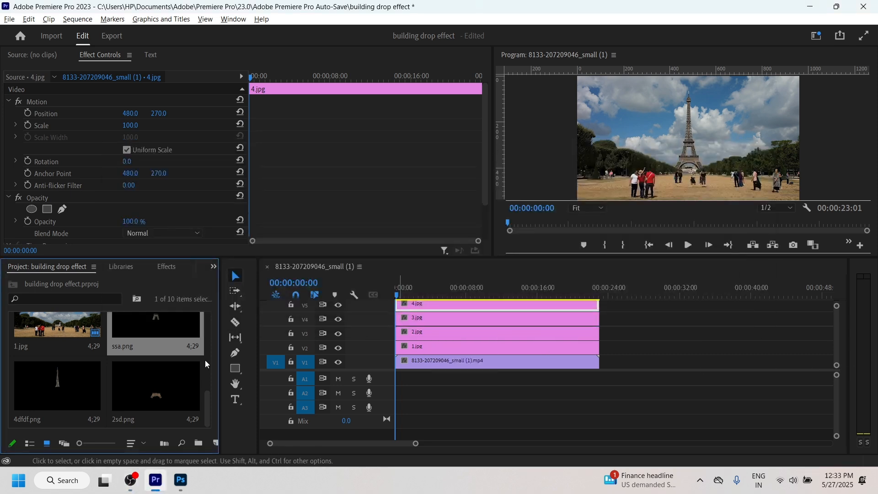
left_click(48, 376)
left_click(142, 380)
left_click(144, 346)
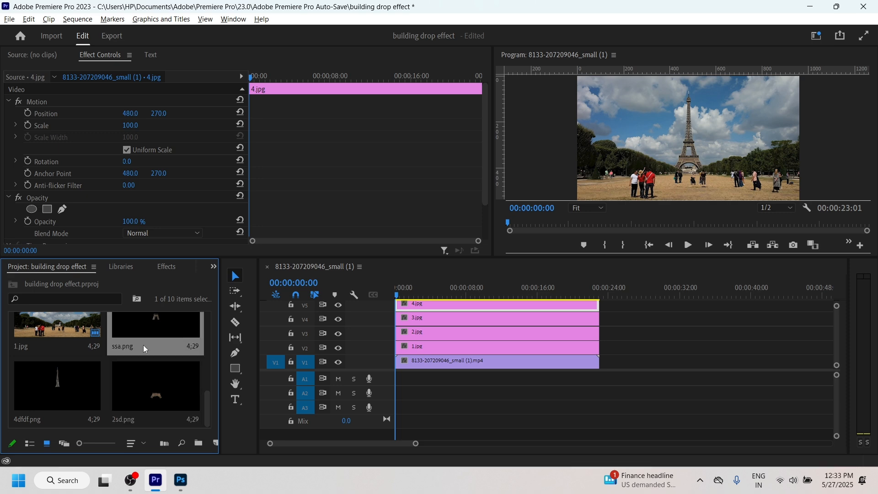
left_click(56, 392)
left_click(167, 402)
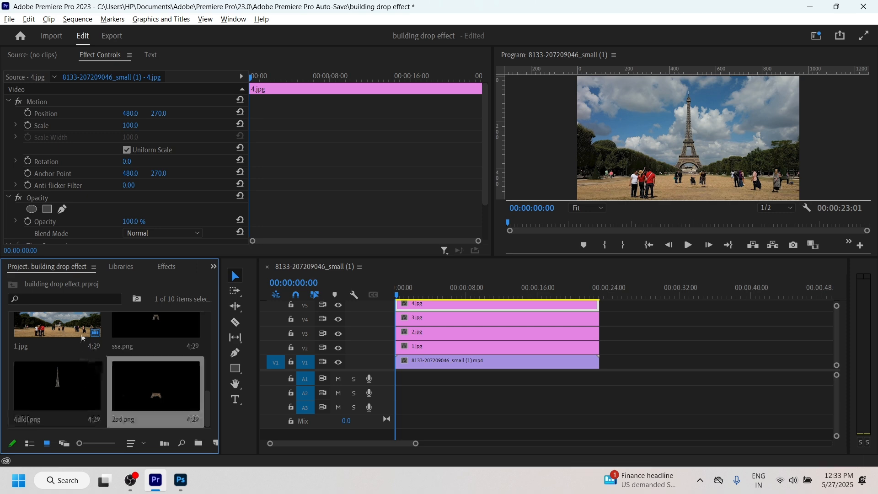
left_click(64, 398)
left_click(162, 388)
Step: Replace 2.jpg on V3, 3.jpg on V4 and 4.jpg on V5 with 2sd.png, ssa.png and 4dfdf.png, each spanning the full video length
left_click(420, 330)
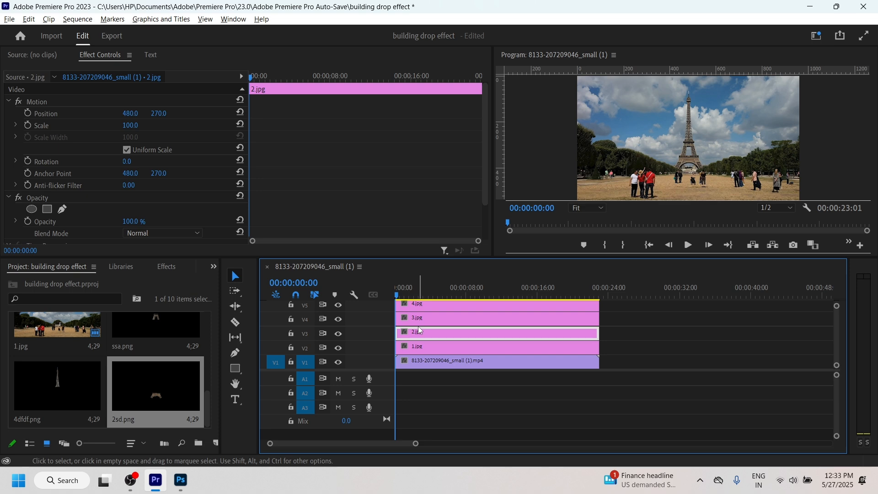
key("Delete")
left_click_drag(148, 401, 599, 333)
left_click(478, 325)
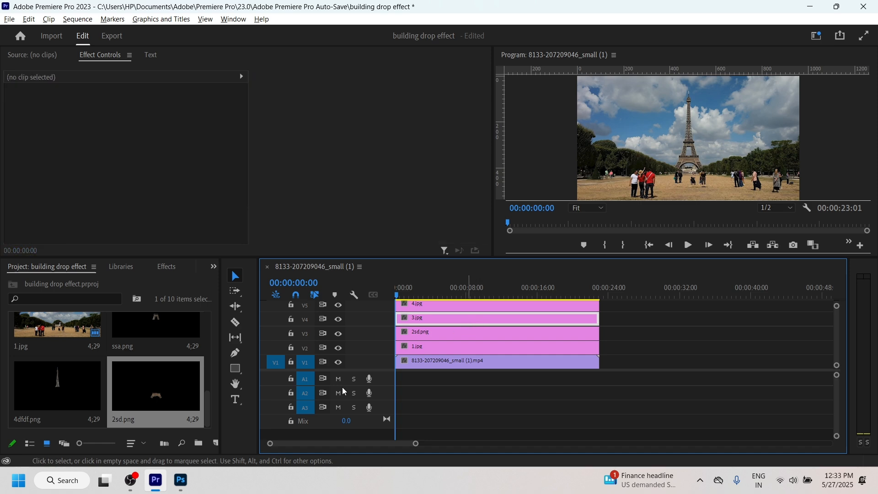
key("Delete")
left_click_drag(158, 326, 599, 319)
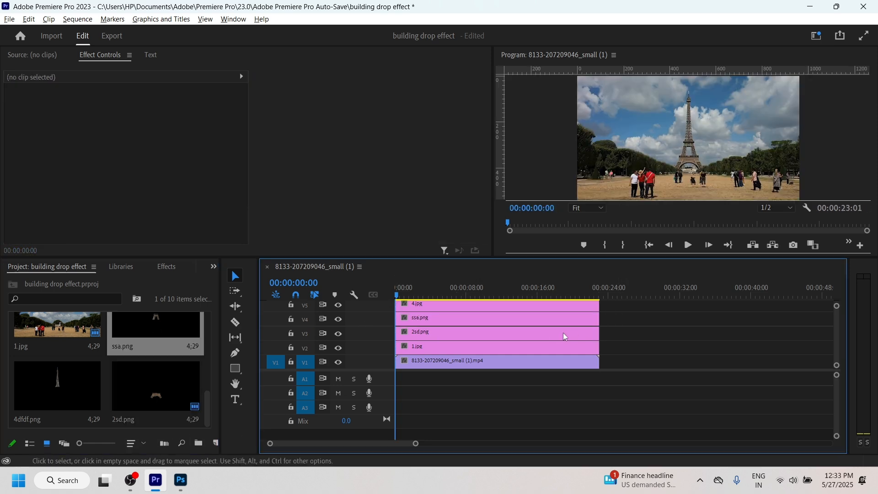
left_click(514, 310)
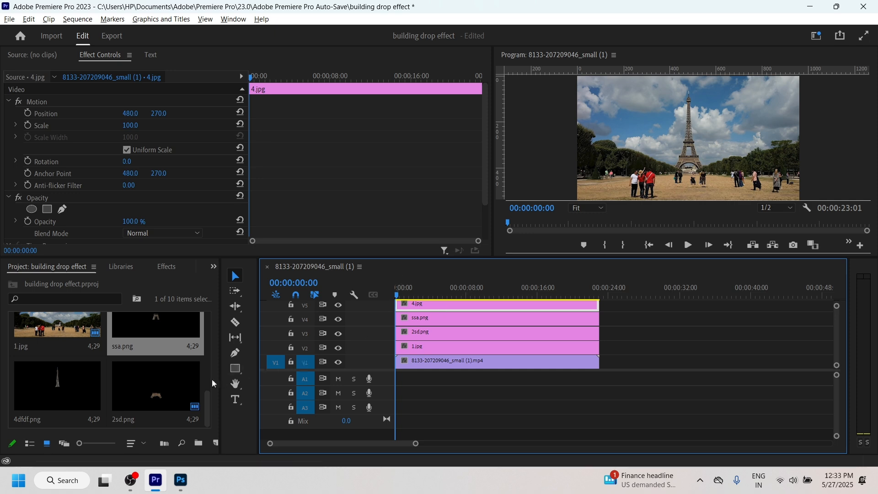
key("Delete")
left_click_drag(58, 387, 599, 305)
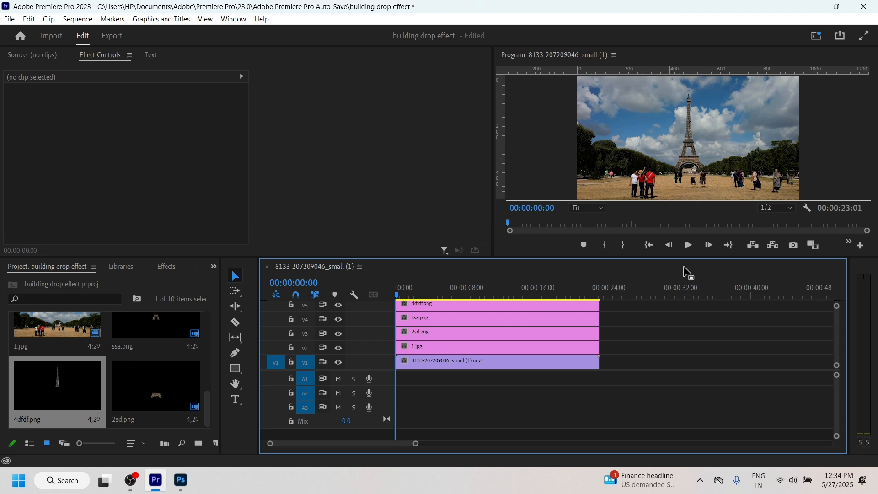
Step: Hide tracks V3 to V5 and turn V3 back on so only the 2sd.png section shows over the background
left_click_drag(837, 306, 836, 299)
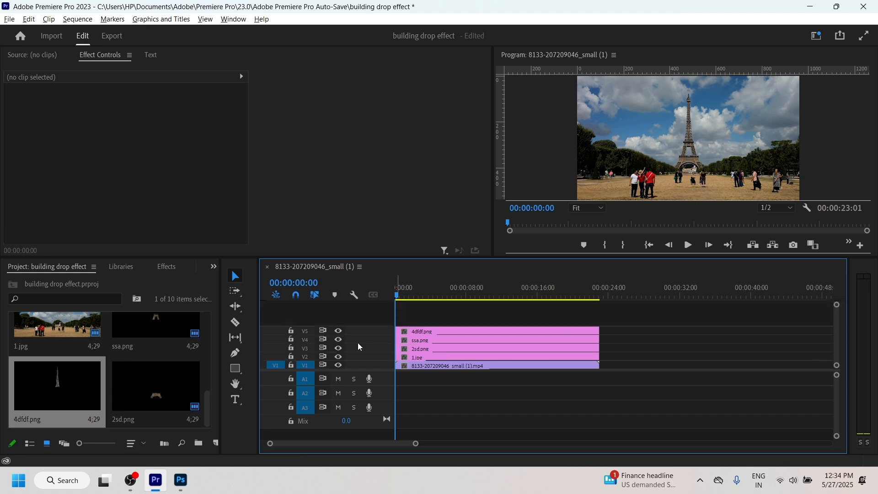
left_click(339, 330)
left_click(338, 340)
left_click(339, 349)
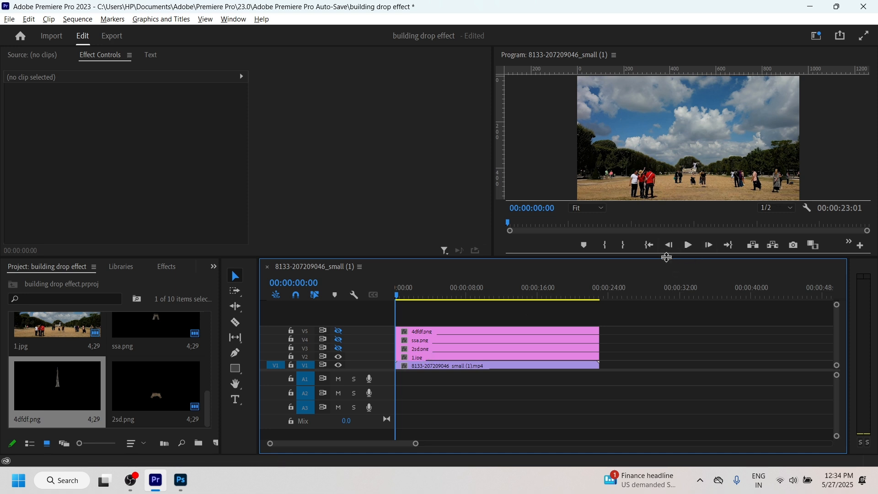
left_click_drag(670, 257, 670, 246)
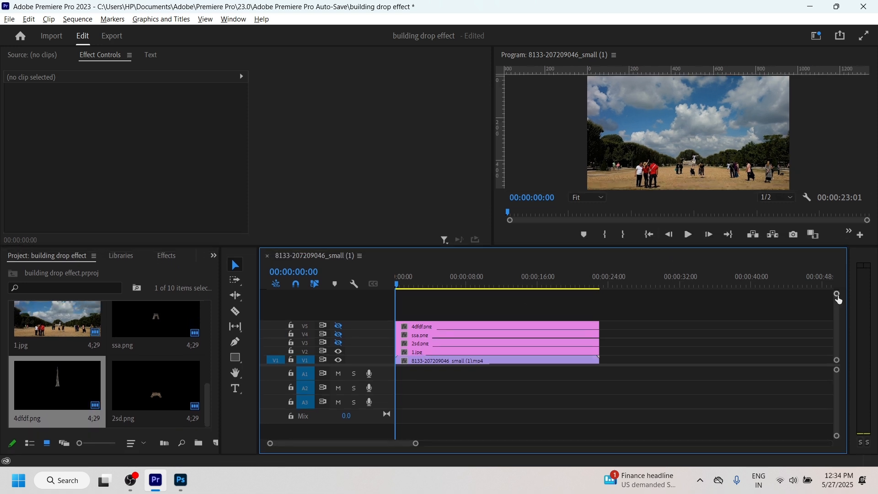
left_click_drag(838, 299, 836, 293)
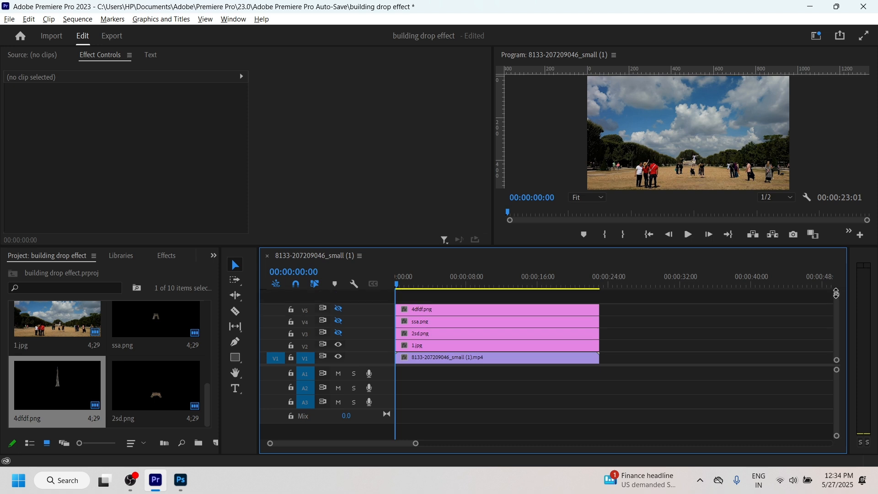
left_click(337, 334)
left_click(442, 336)
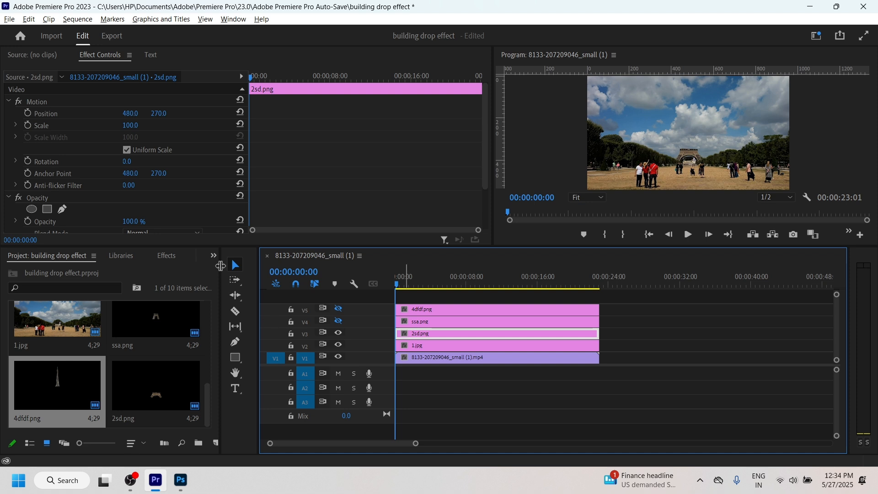
Step: Find the Distort Transform video effect and apply it to the 2sd.png, ssa.png and 4dfdf.png clips
left_click(176, 257)
left_click(101, 271)
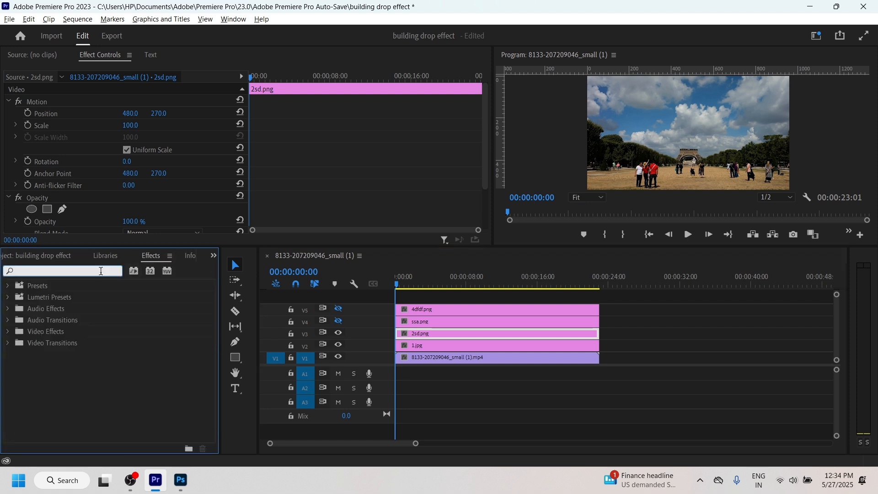
type("transfrom")
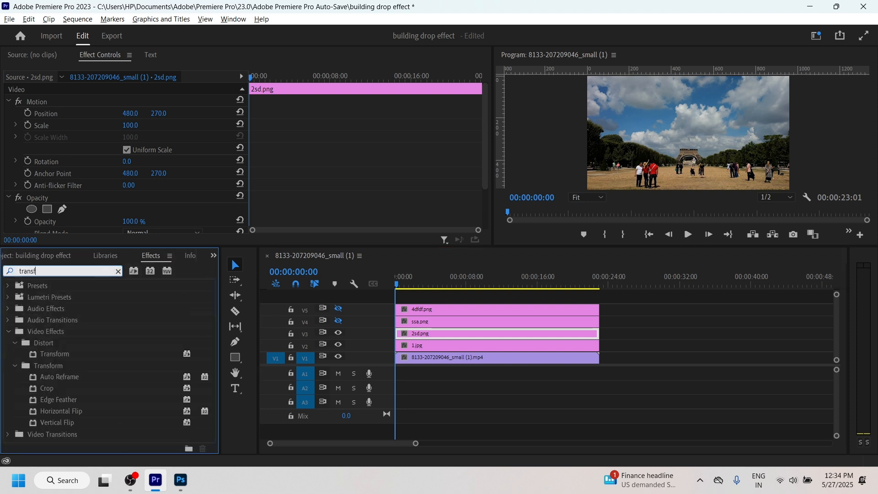
key("BackSpace")
type("or")
left_click_drag(48, 355, 414, 336)
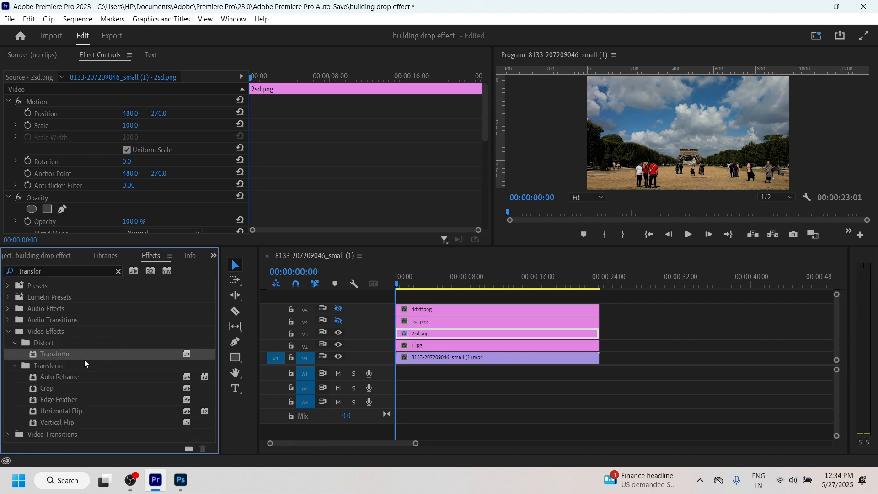
left_click_drag(127, 349, 434, 321)
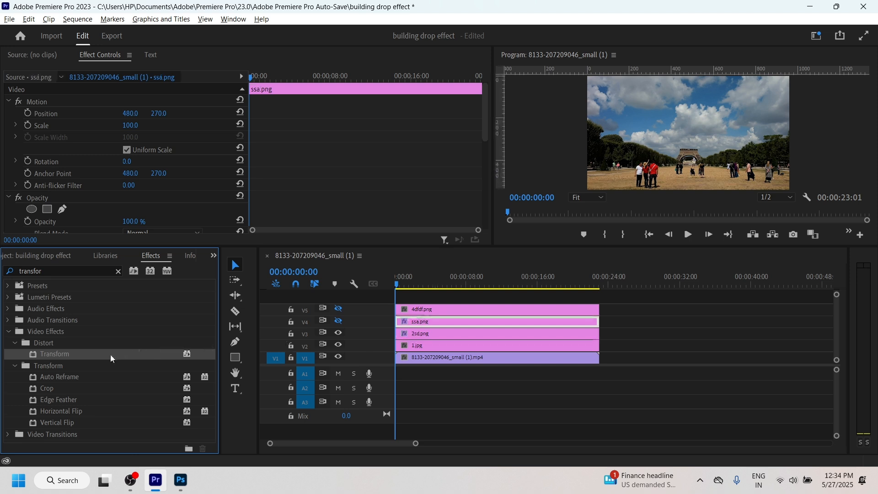
left_click_drag(118, 355, 422, 321)
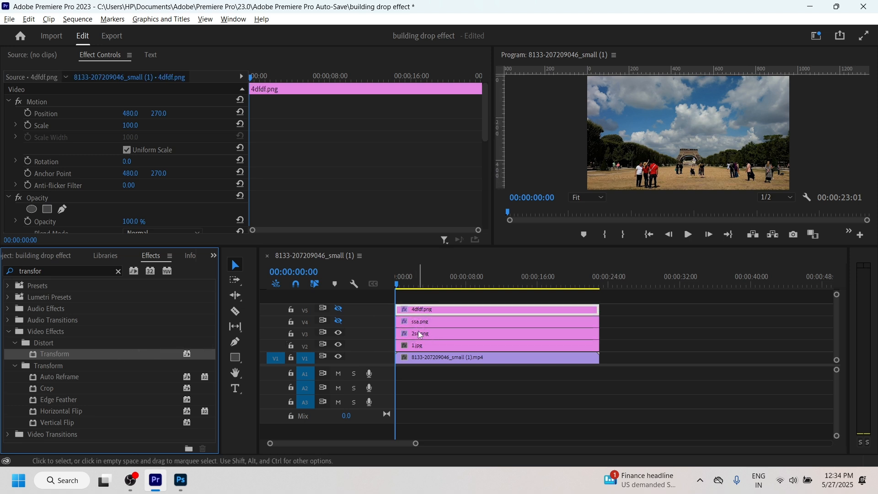
Step: Toggle track V3 off and on to compare the scene with and without the 2sd.png section
left_click(420, 335)
left_click(339, 334)
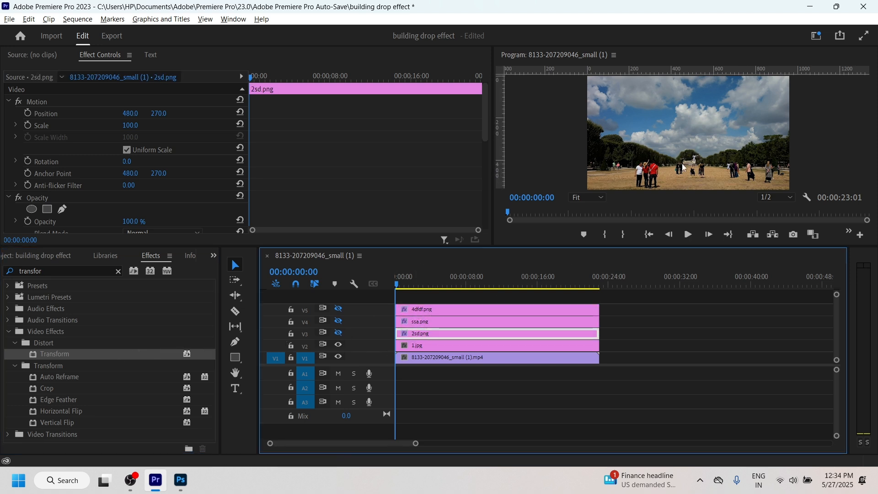
left_click(413, 346)
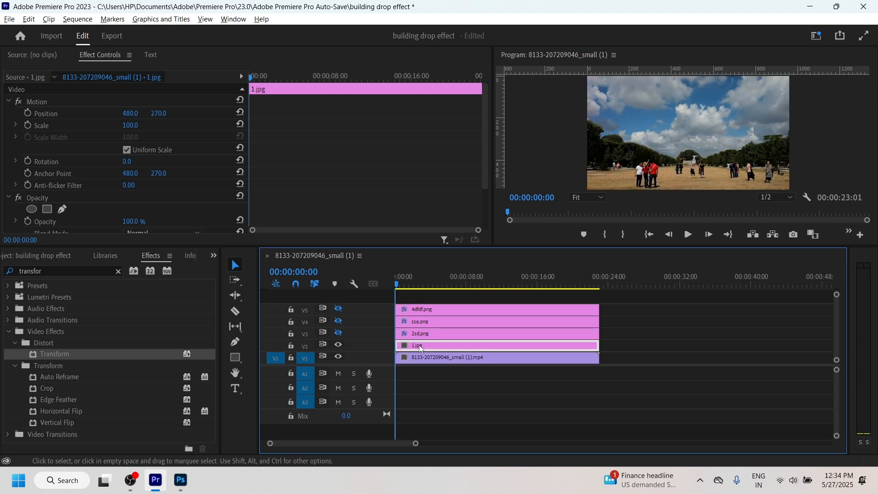
left_click(339, 332)
left_click(423, 334)
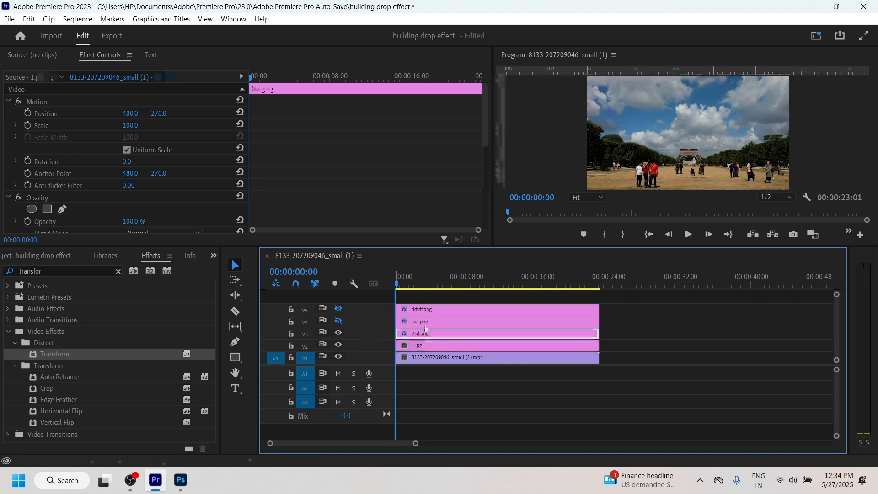
left_click(423, 322)
left_click(425, 334)
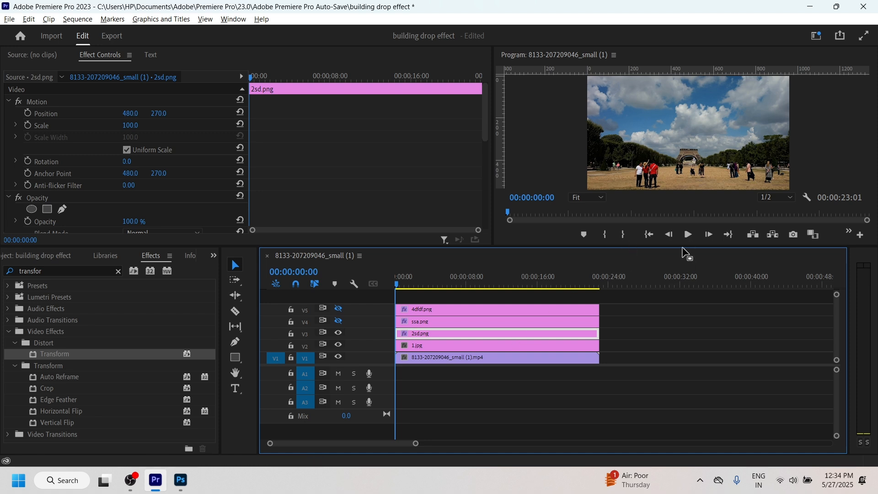
Step: Enlarge the program preview and set 2sd.png's Transform Position to 480, -131, above the frame
left_click_drag(683, 246, 680, 308)
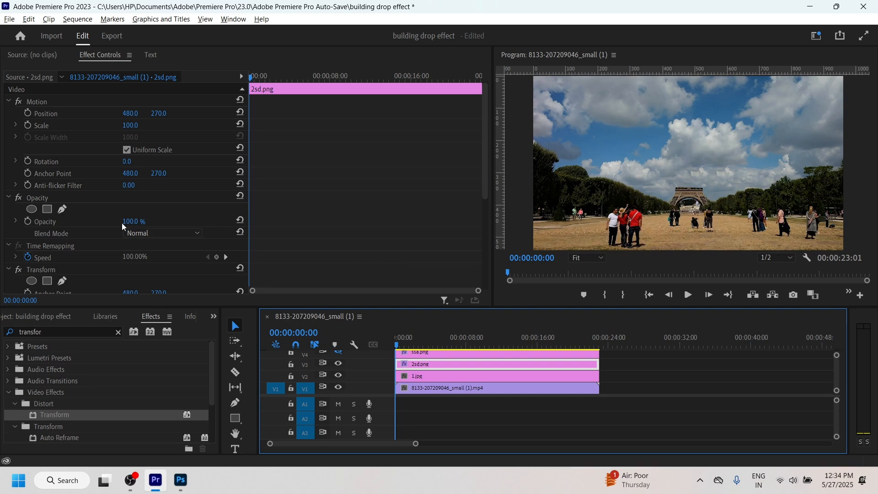
scroll(89, 226, "down", 4)
left_click(80, 177)
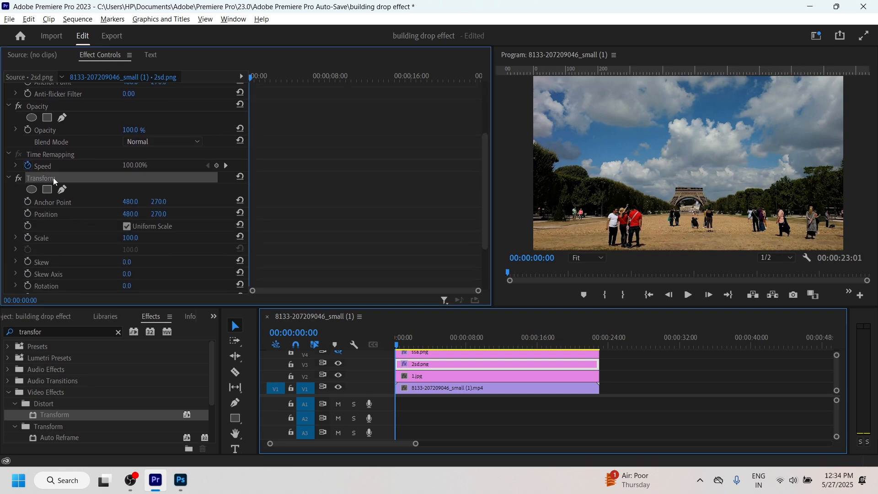
left_click(83, 218)
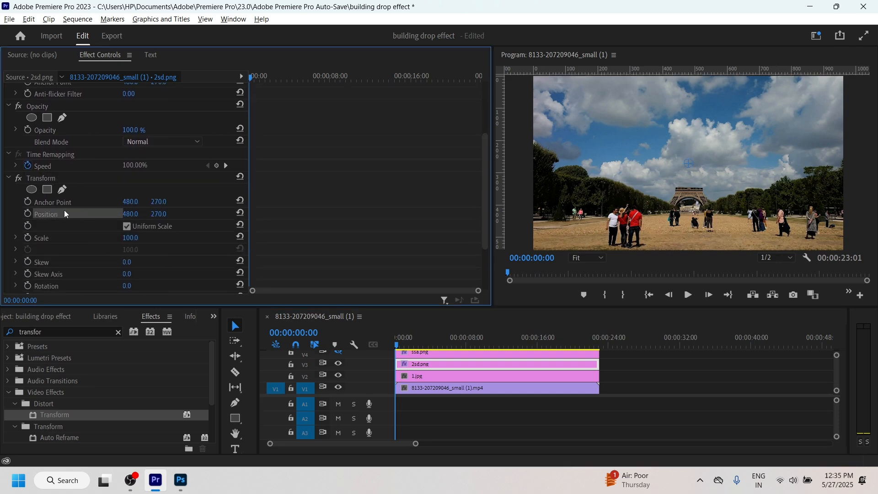
scroll(101, 238, "down", 1)
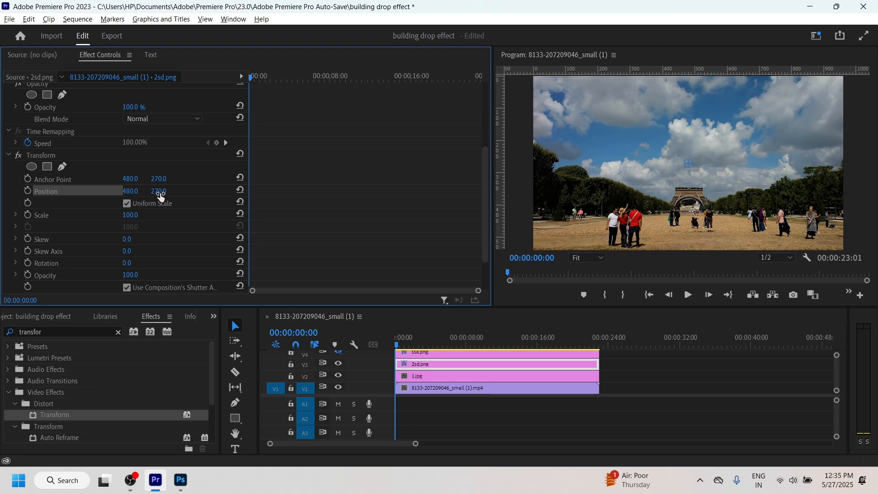
left_click_drag(158, 192, 301, 191)
key("ctrl+z")
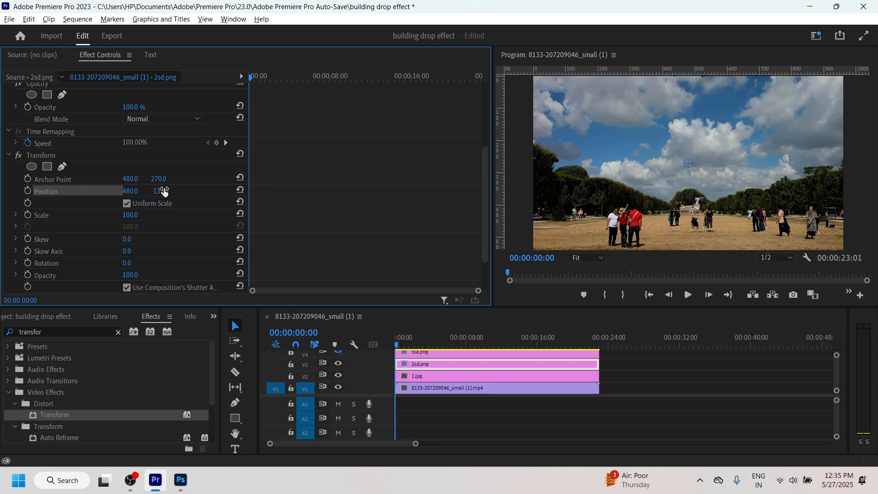
Step: Keyframe 2sd.png's Transform Position at 00:00:00:00, and reset it to 480, 270 at 00:00:00:19
left_click(29, 194)
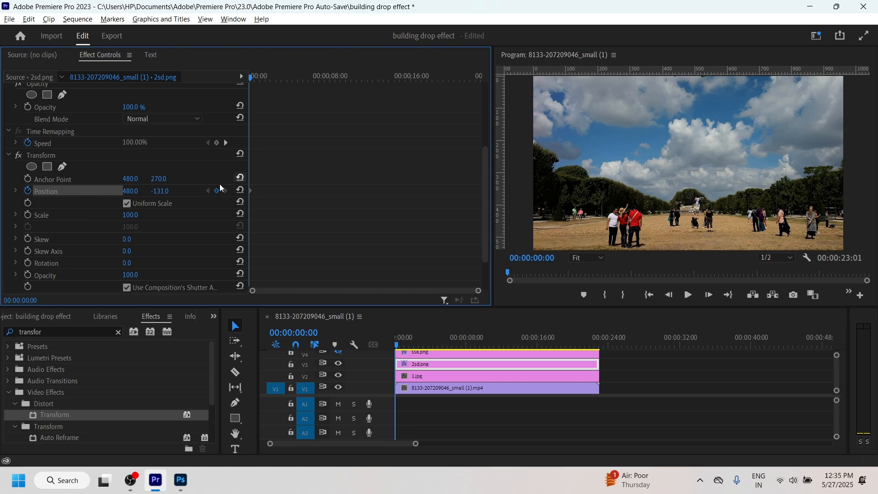
left_click_drag(258, 80, 255, 78)
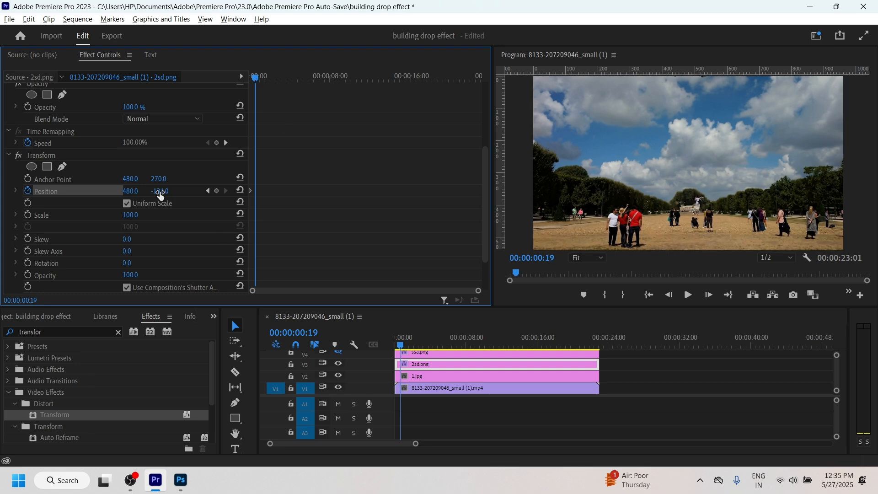
left_click(241, 190)
Step: Play the sequence twice from the start to check the drop of the tower's base section
left_click_drag(261, 80, 222, 81)
left_click(688, 295)
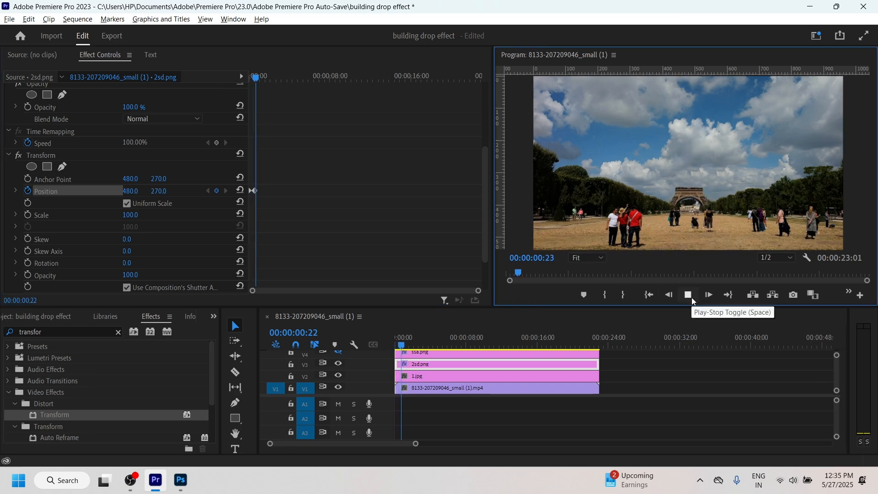
left_click(689, 295)
left_click_drag(270, 79, 251, 78)
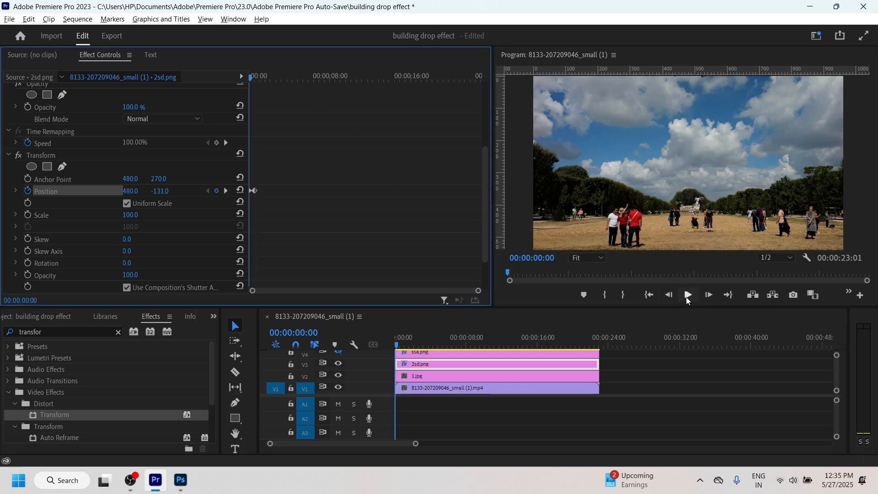
left_click(688, 295)
left_click(688, 295)
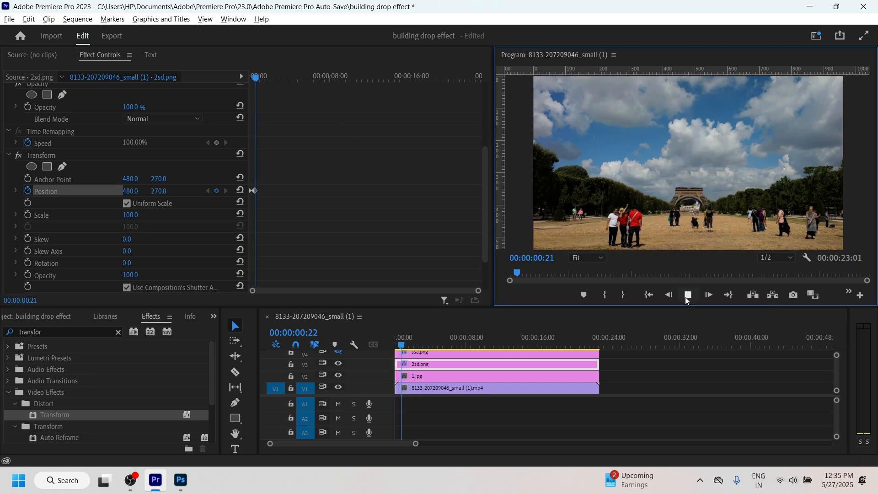
Step: Turn off Use Composition's Shutter Angle in 2sd.png's Transform effect and set its Shutter Angle to 360
left_click(257, 79)
left_click_drag(258, 79, 255, 79)
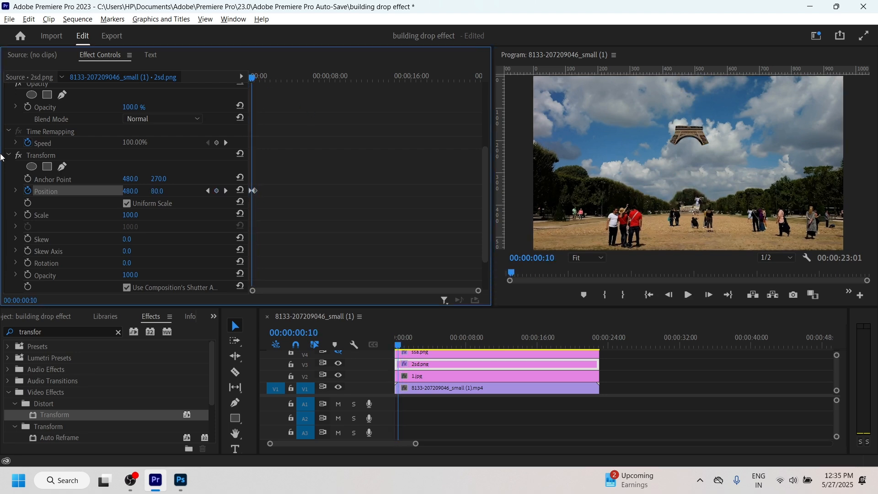
left_click(41, 157)
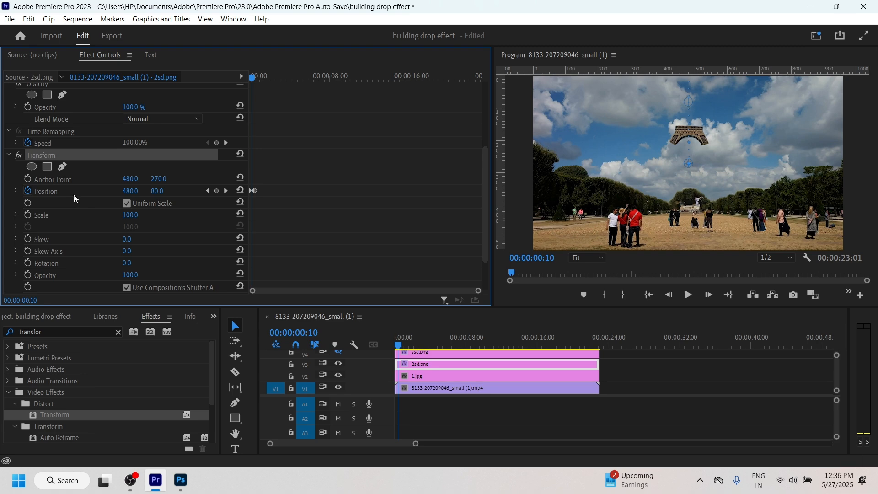
scroll(73, 194, "down", 4)
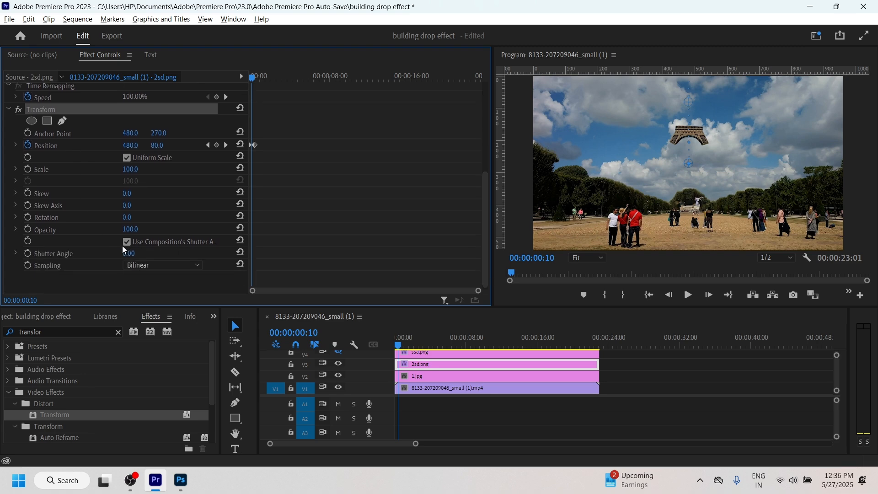
left_click(127, 242)
left_click(76, 255)
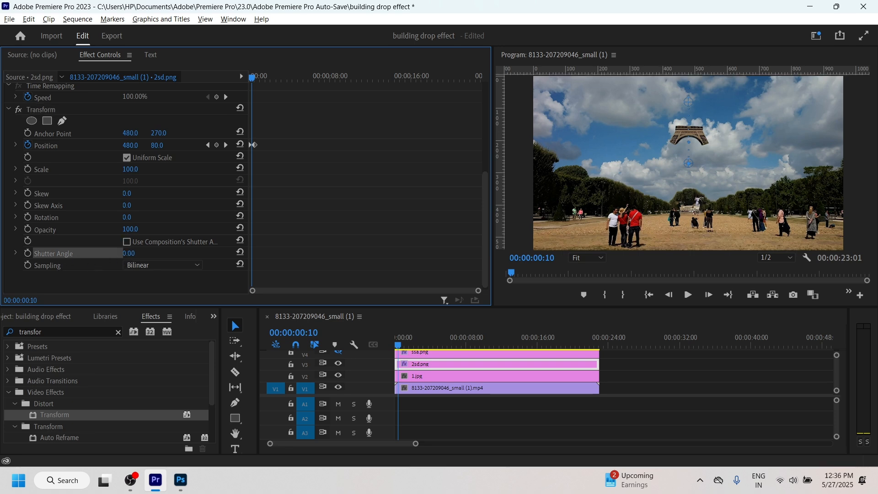
left_click(137, 253)
type("360")
key("Return")
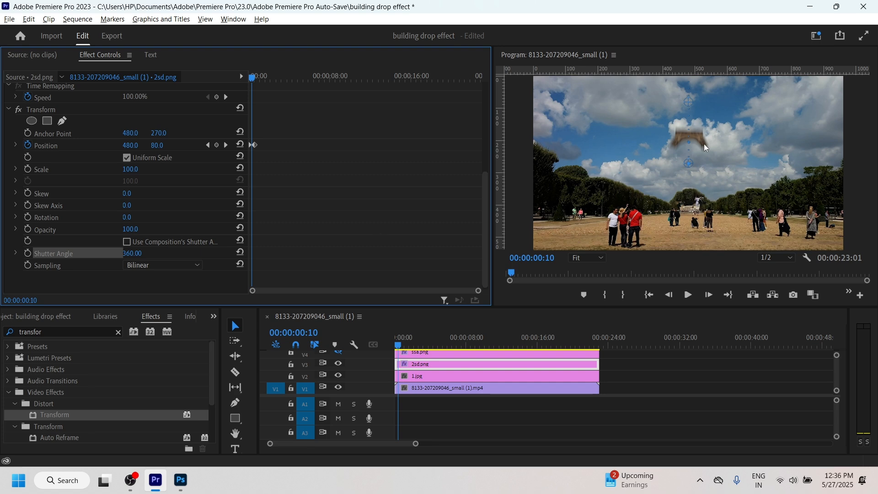
Step: Play the sequence from the start to check the motion blur on the falling base section
left_click_drag(256, 83, 251, 83)
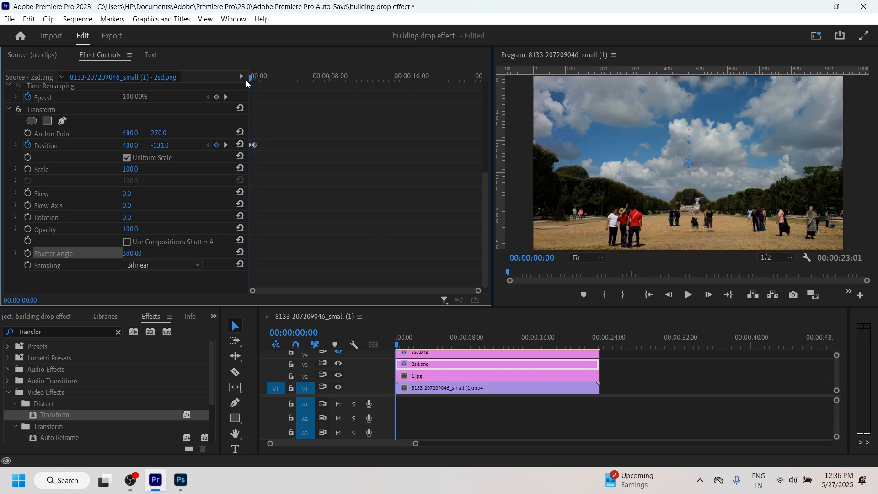
left_click(689, 302)
left_click(689, 305)
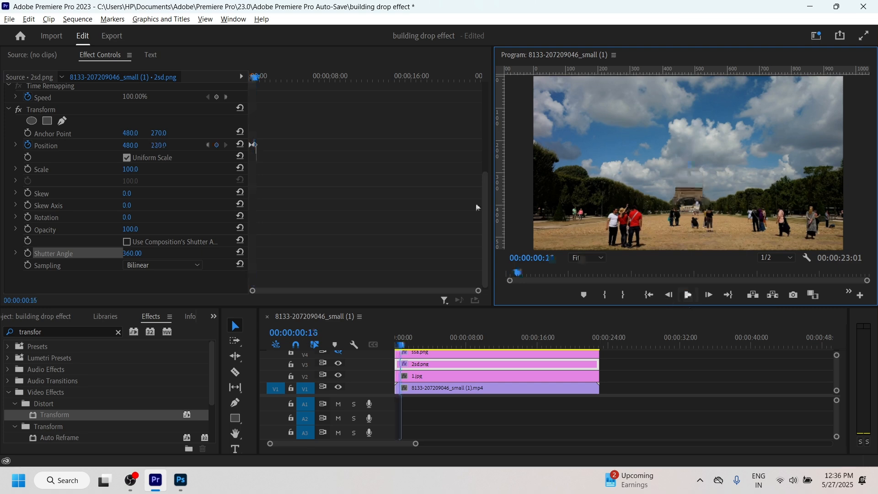
left_click(244, 93)
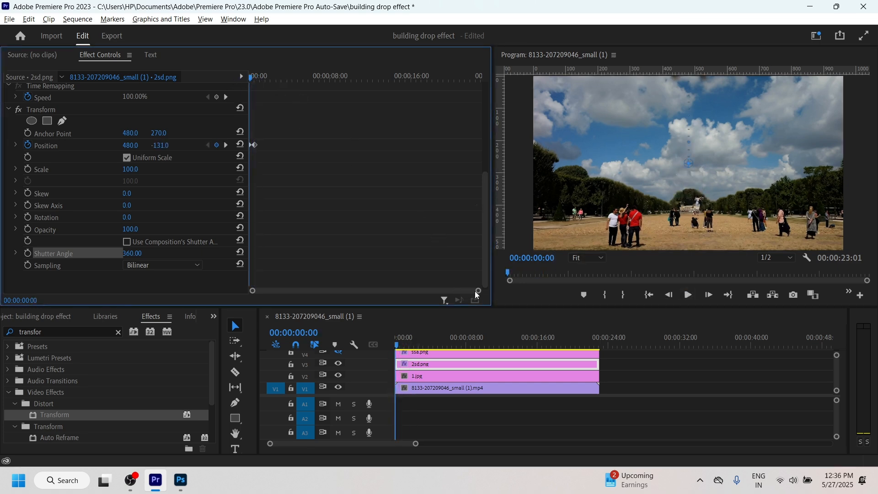
Step: Apply Ease Out temporal interpolation to both of 2sd.png's Transform Position keyframes and save the project
left_click_drag(477, 295, 382, 282)
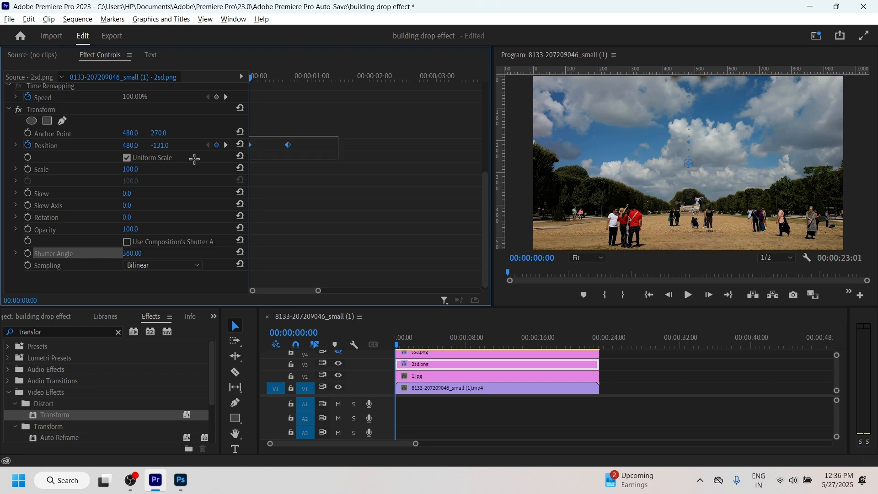
right_click(289, 147)
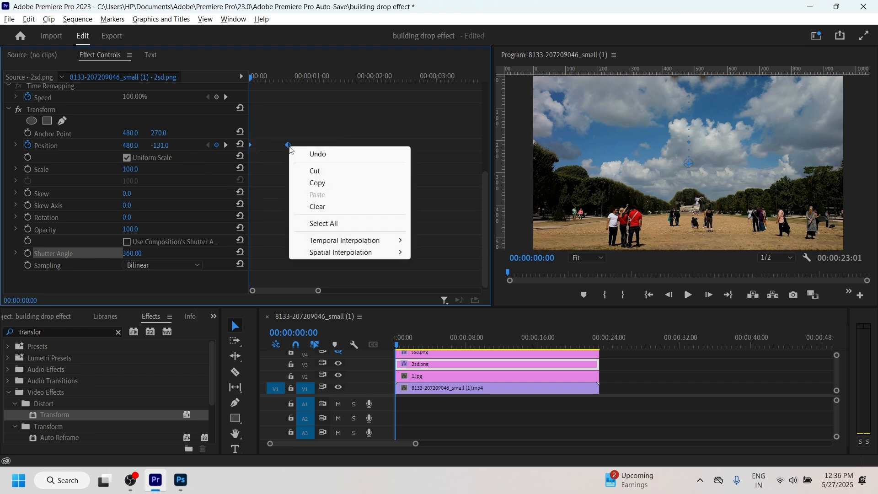
mouse_move(335, 243)
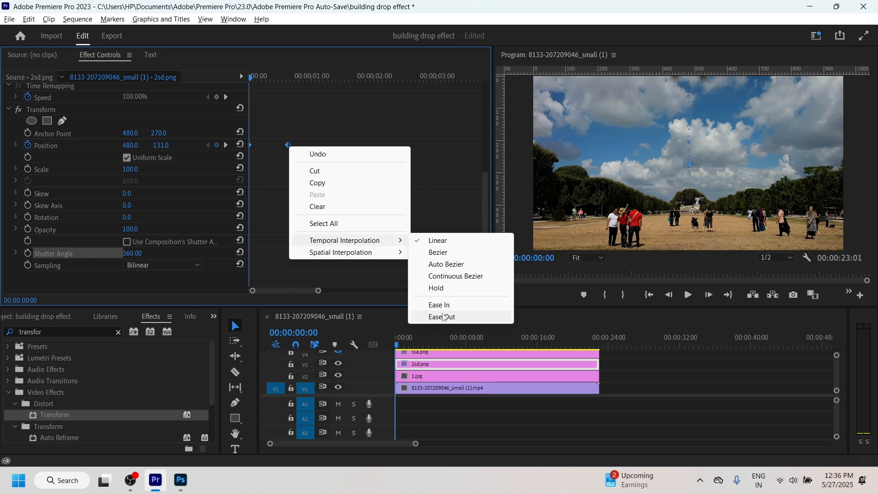
left_click(447, 317)
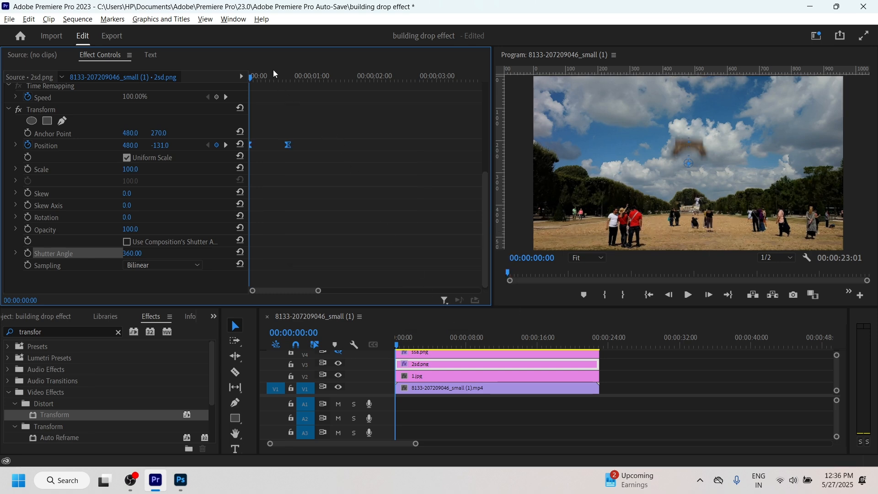
right_click(289, 146)
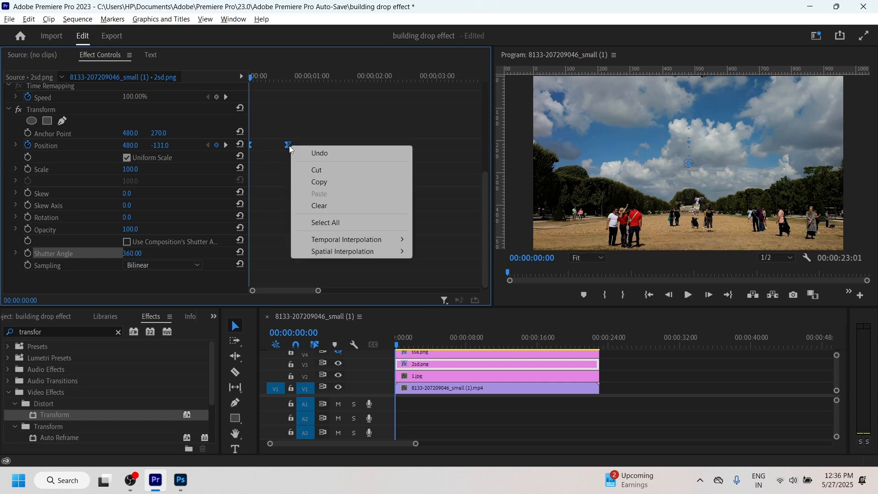
mouse_move(348, 240)
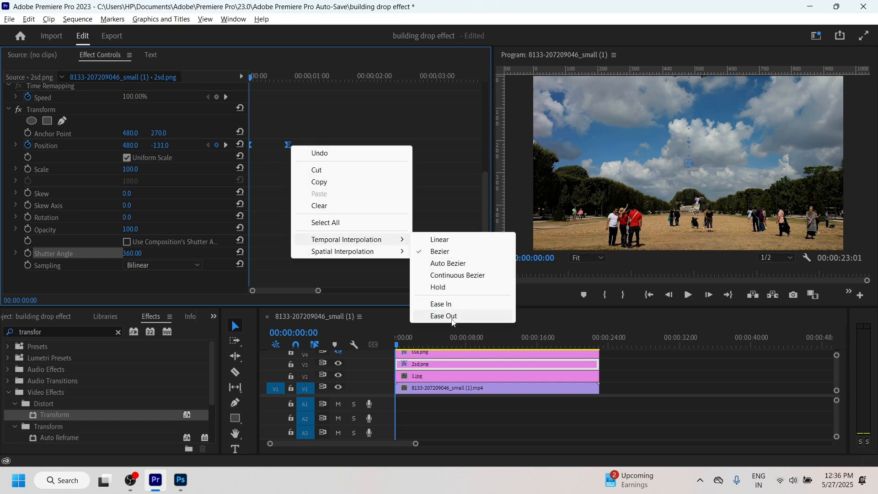
left_click(452, 316)
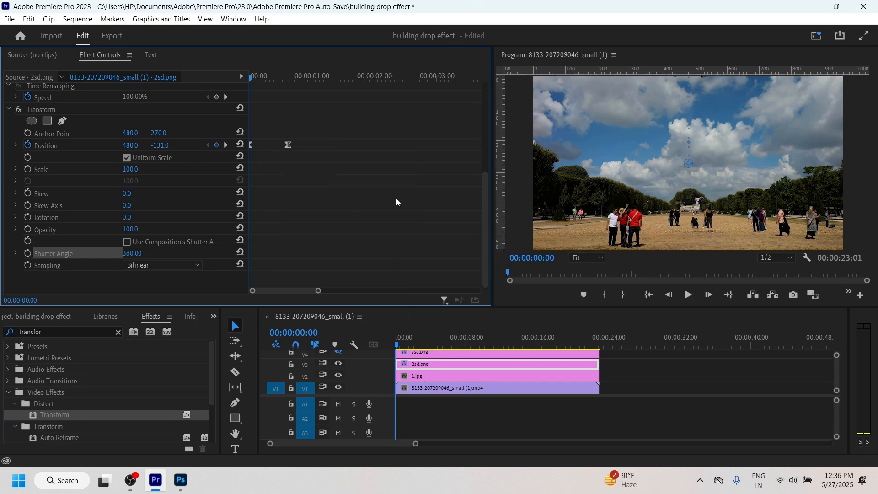
key("ctrl+s")
Step: Play the sequence from the start to check the eased drop of 2sd.png
key("space")
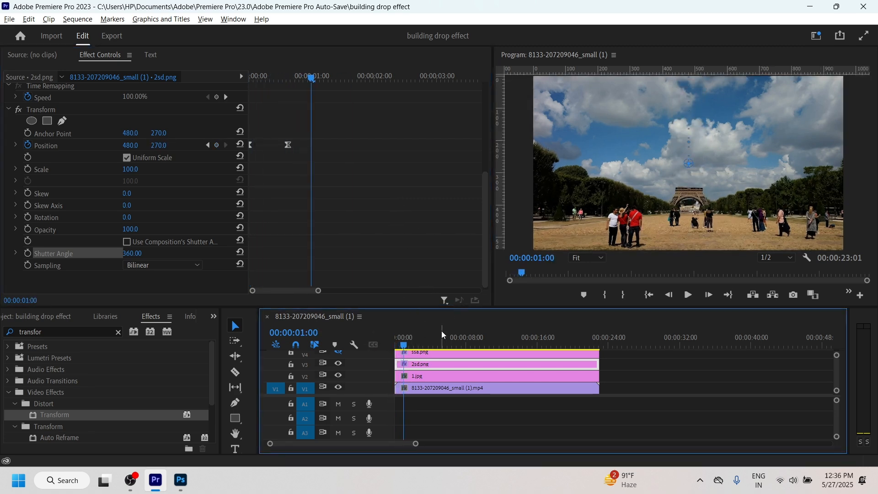
left_click(397, 345)
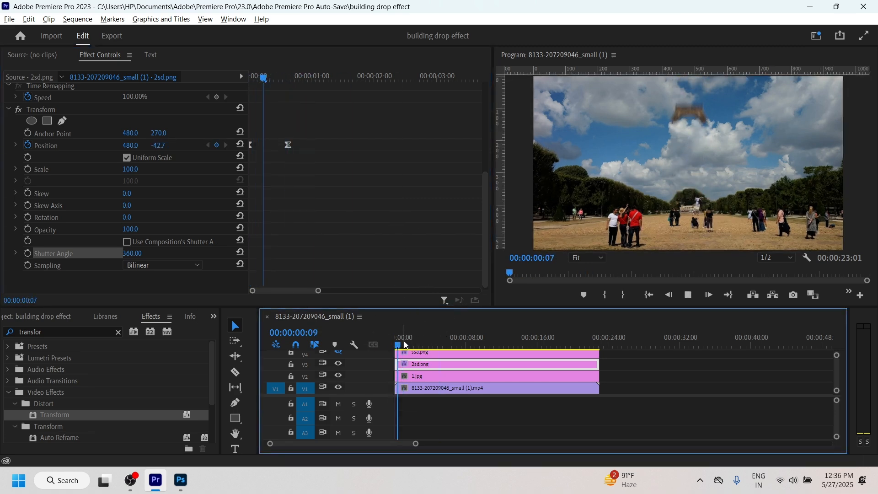
key("space")
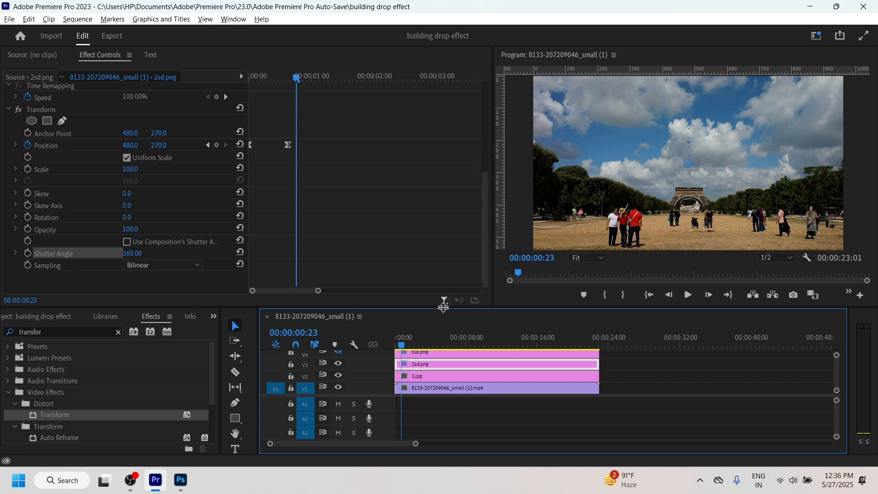
Step: Start ssa.png at 00:00:00:23 on track V4, trim its end to match the other clips, and make the track visible
left_click_drag(444, 304, 440, 275)
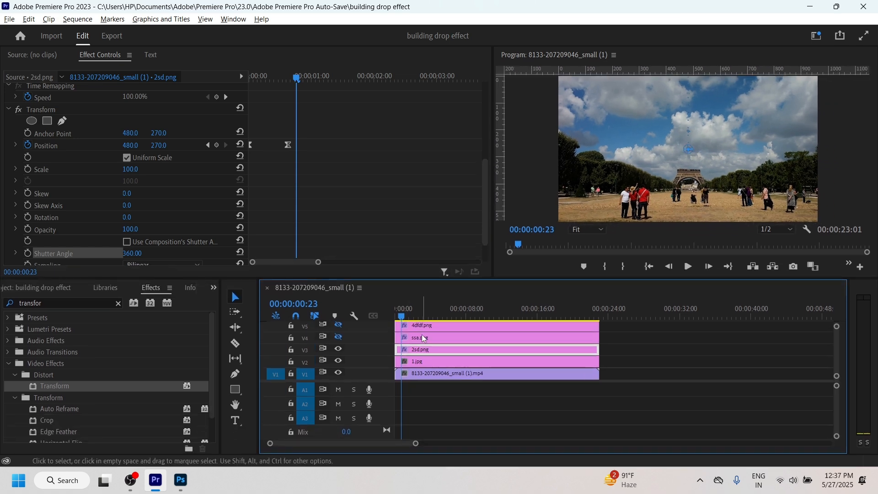
left_click_drag(412, 338, 417, 342)
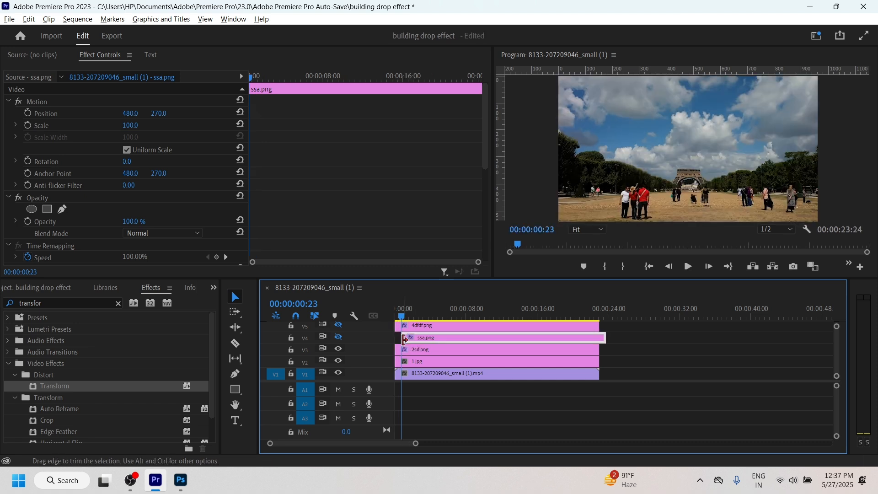
left_click_drag(606, 338, 602, 337)
left_click(339, 337)
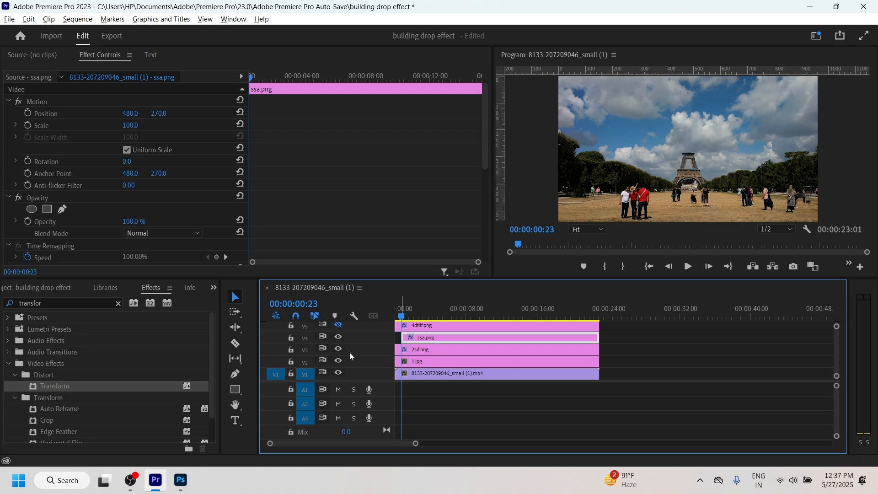
Step: Keyframe ssa.png's Transform Position at 480, -91 at 00:00:00:23, and reset it to 480, 270 at 00:00:01:08
left_click_drag(661, 280, 660, 316)
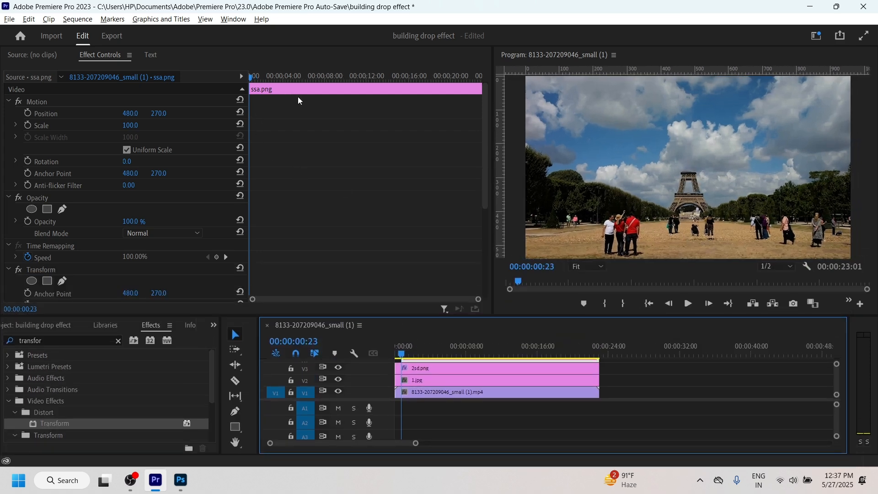
scroll(298, 119, "down", 5)
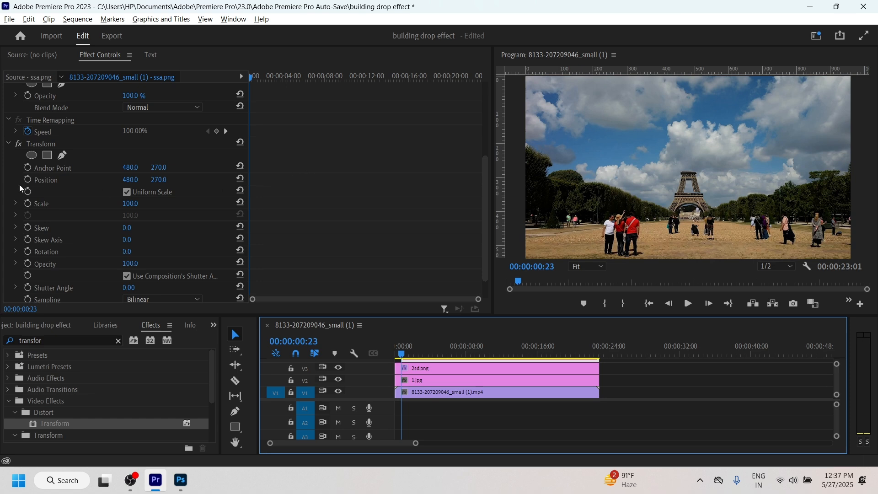
left_click_drag(144, 185, 27, 185)
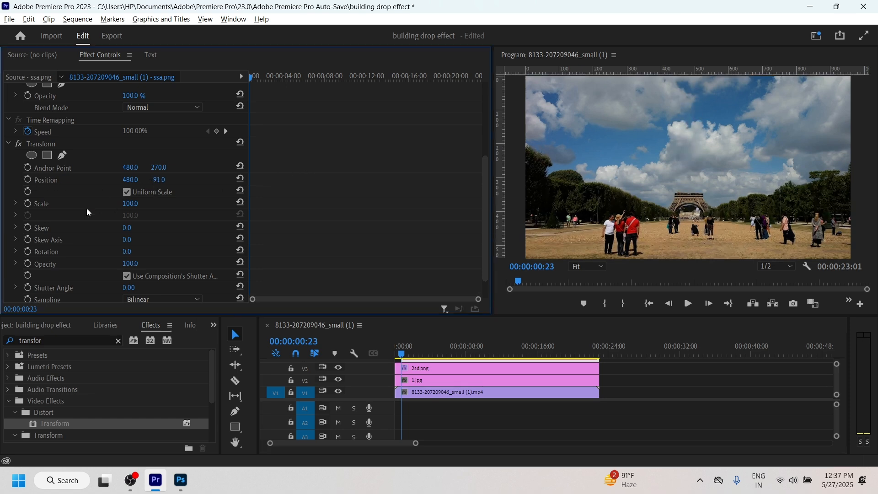
left_click(28, 180)
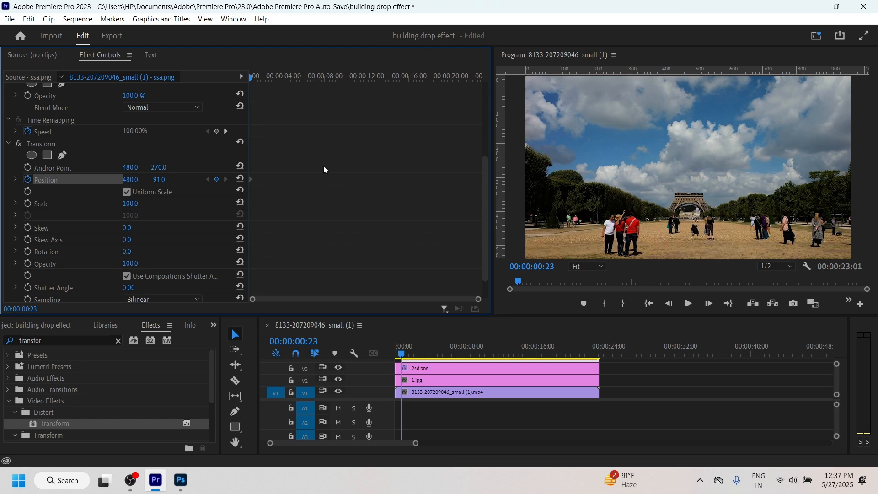
left_click(255, 79)
left_click(254, 78)
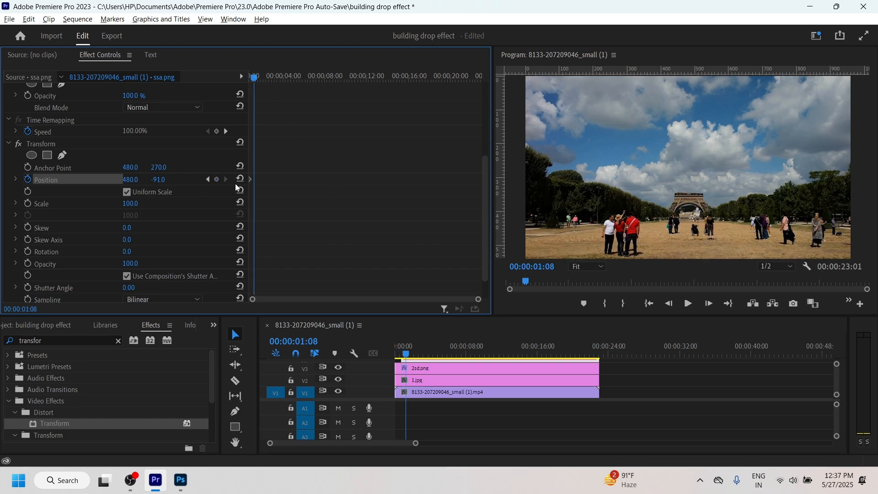
left_click(240, 179)
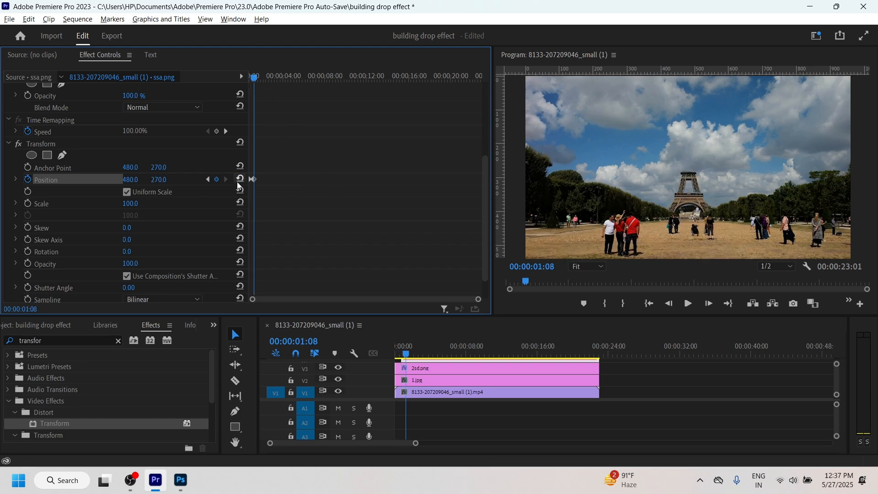
Step: Turn off Use Composition's Shutter Angle in ssa.png's Transform effect and set its Shutter Angle to 360
scroll(179, 212, "down", 1)
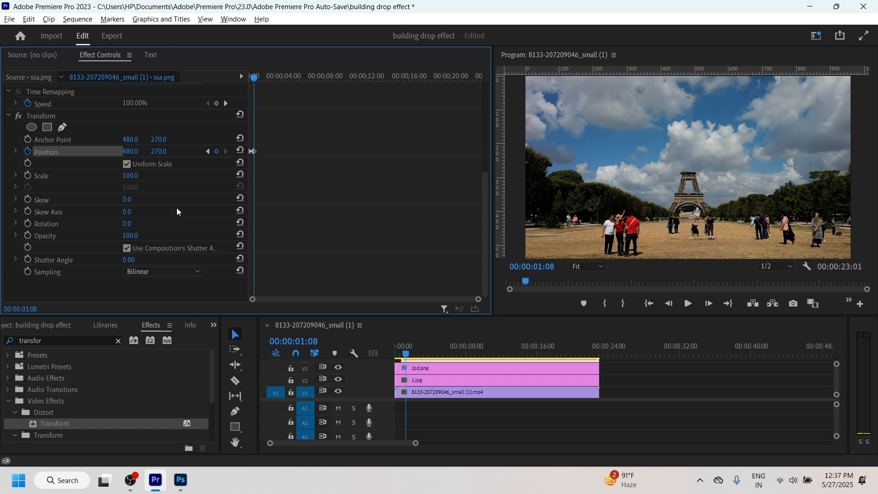
left_click(127, 249)
left_click(130, 260)
left_click_drag(254, 79, 251, 79)
left_click(135, 260)
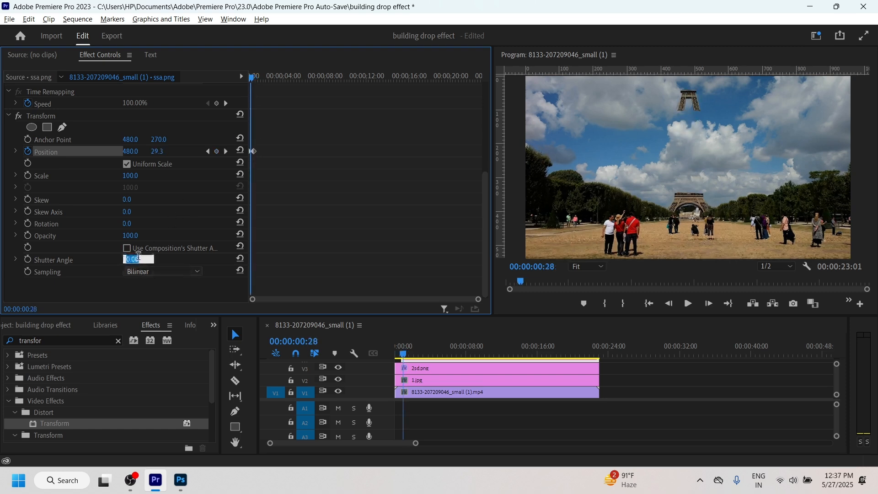
type("3600")
key("Return")
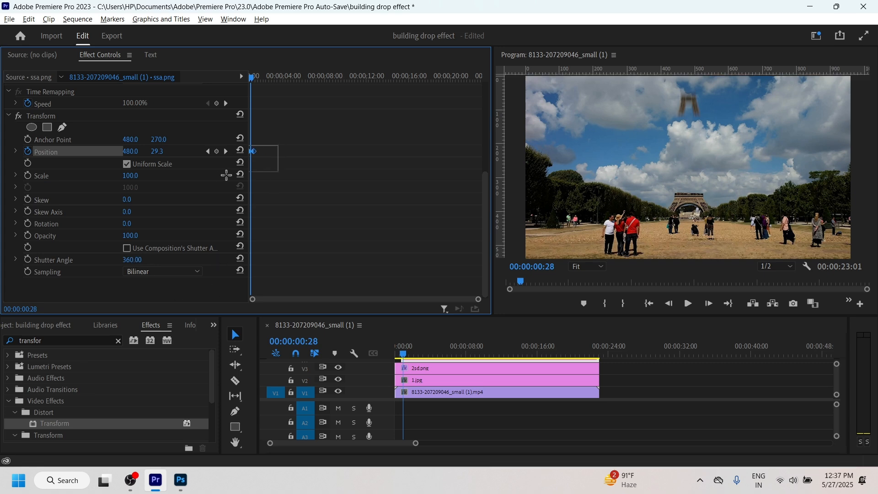
Step: Apply Ease Out temporal interpolation to both of ssa.png's Transform Position keyframes
right_click(254, 151)
mouse_move(320, 245)
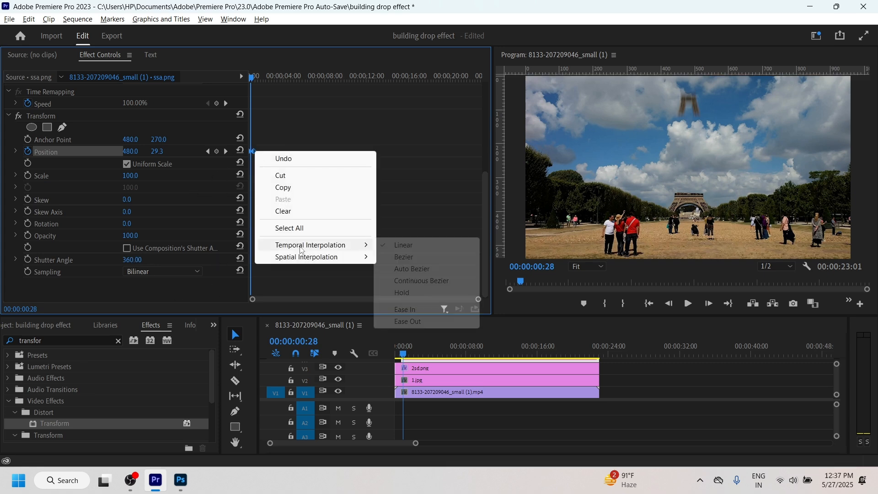
left_click(403, 321)
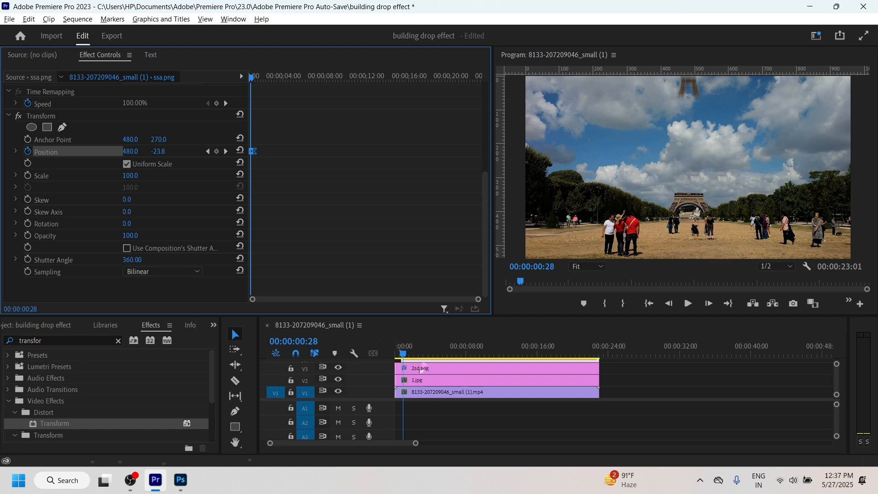
Step: Start 4dfdf.png at 00:00:01:10 on track V5 and make the track visible
left_click_drag(456, 317, 451, 268)
left_click_drag(405, 312, 422, 321)
left_click(413, 320)
left_click(338, 319)
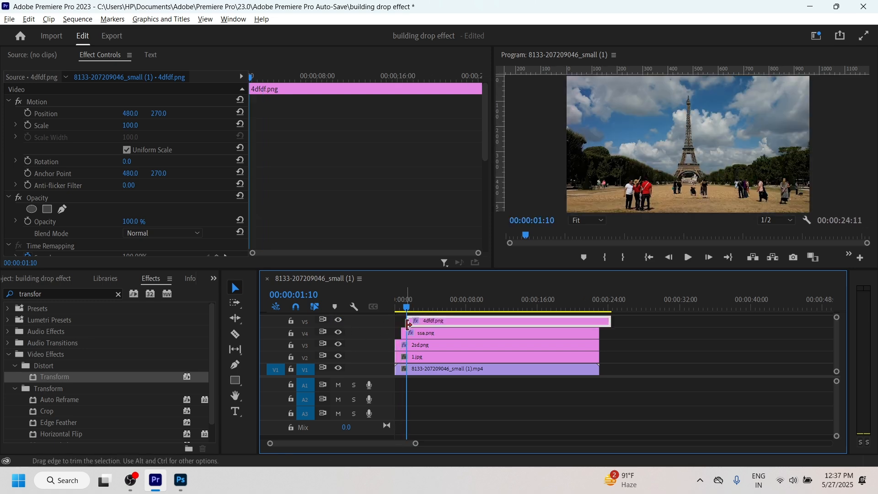
Step: Trim the end of 4dfdf.png on track V5 so it lines up with the end of the clips below
left_click(396, 307)
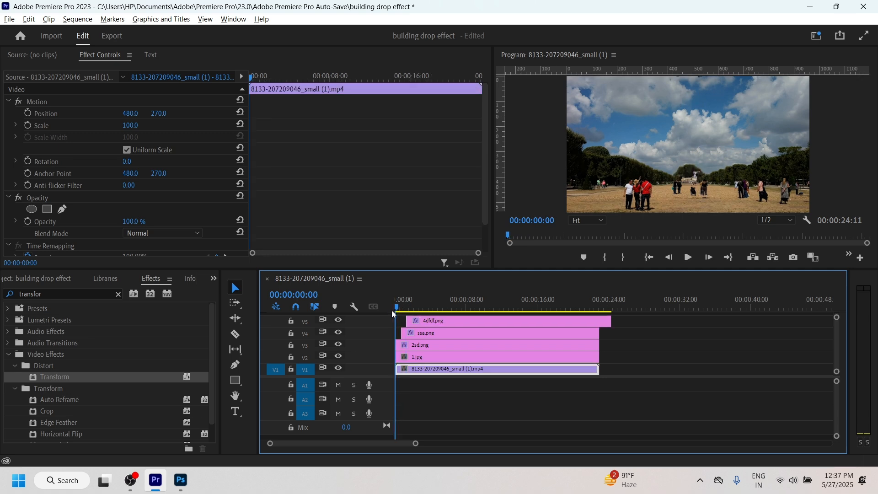
left_click(403, 333)
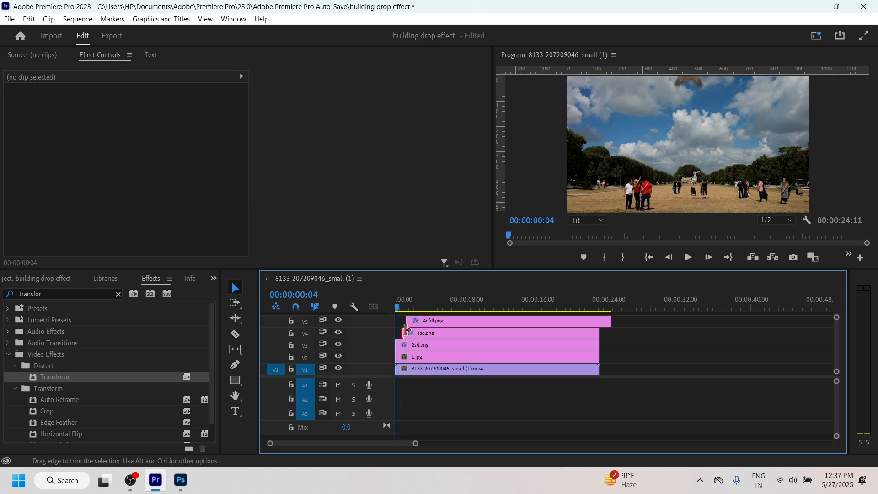
left_click_drag(406, 307, 406, 307)
left_click(415, 322)
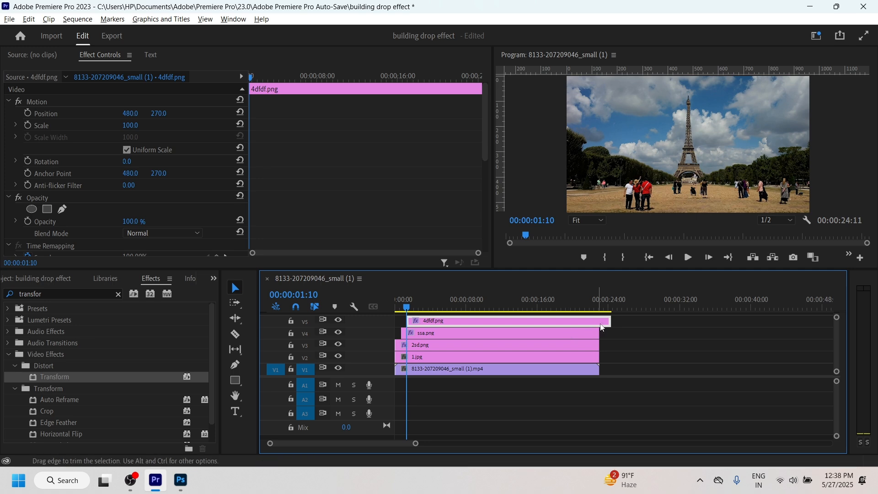
left_click_drag(613, 322, 600, 322)
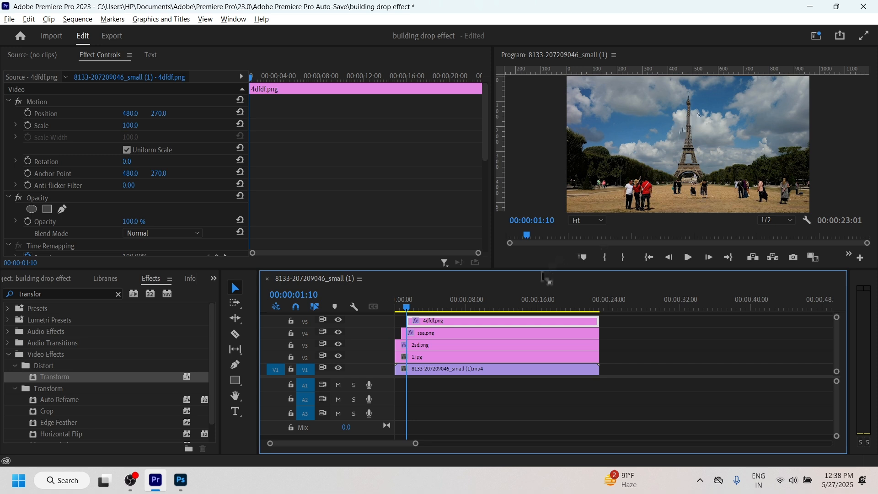
Step: Keyframe 4dfdf.png's Transform Position at 480, -19 at 00:00:01:10, and reset it to 480, 270 at 00:00:02:10
left_click_drag(545, 274, 544, 291)
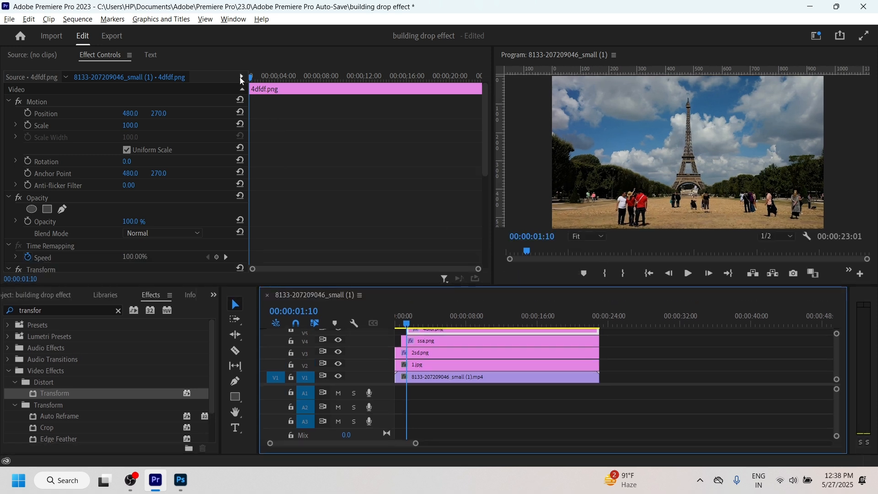
left_click_drag(257, 78, 223, 75)
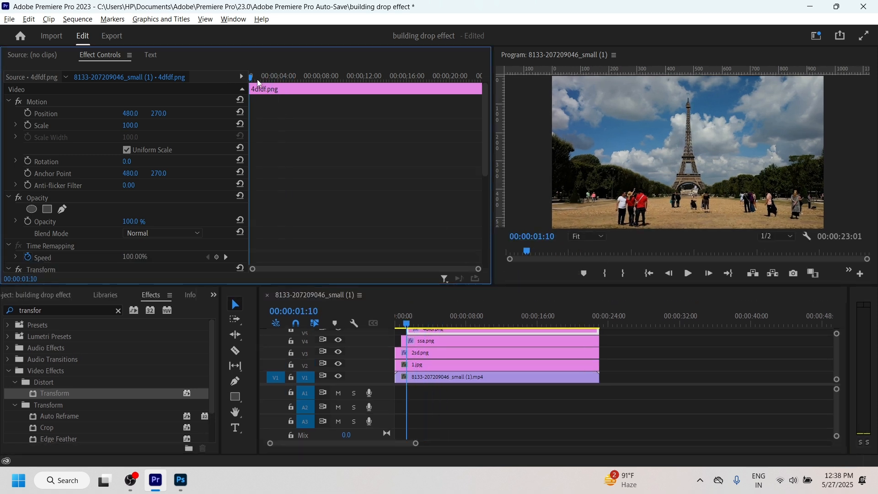
scroll(279, 167, "down", 5)
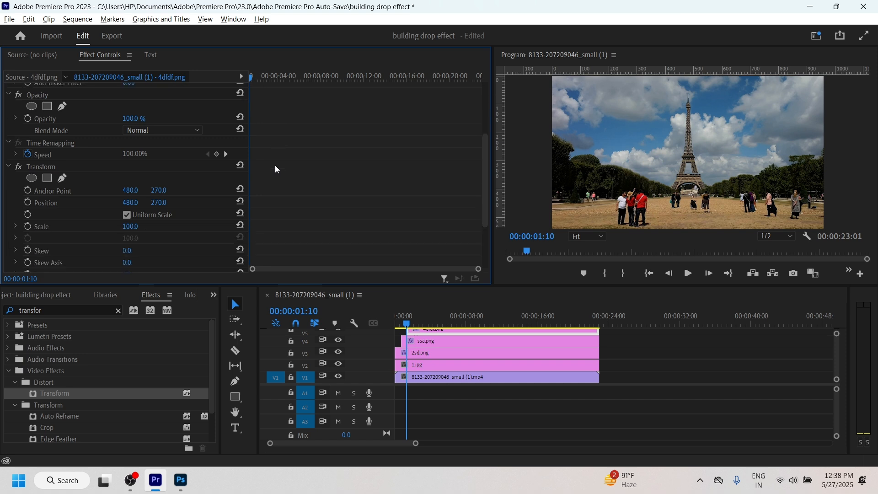
left_click(65, 169)
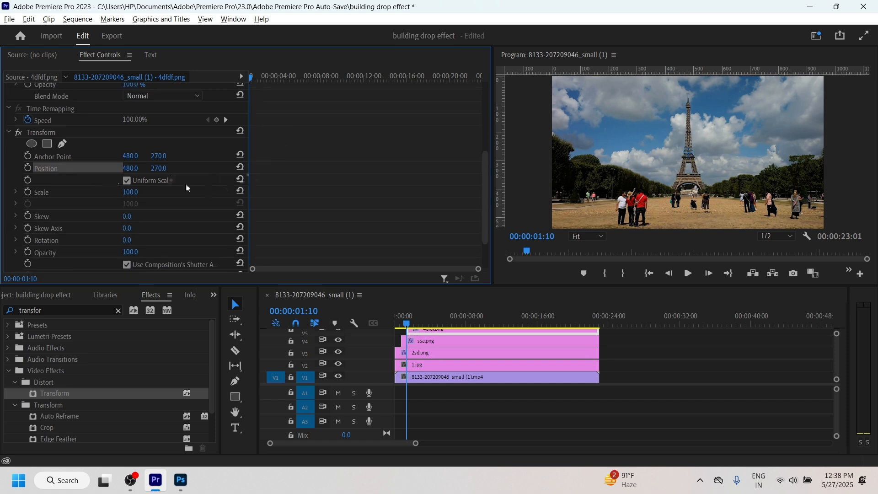
left_click_drag(162, 172, 68, 173)
left_click(28, 168)
left_click(259, 79)
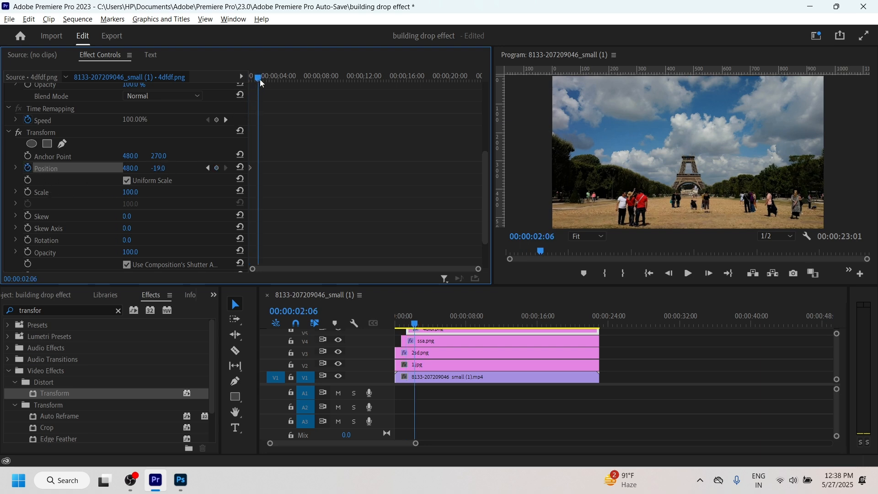
left_click(240, 168)
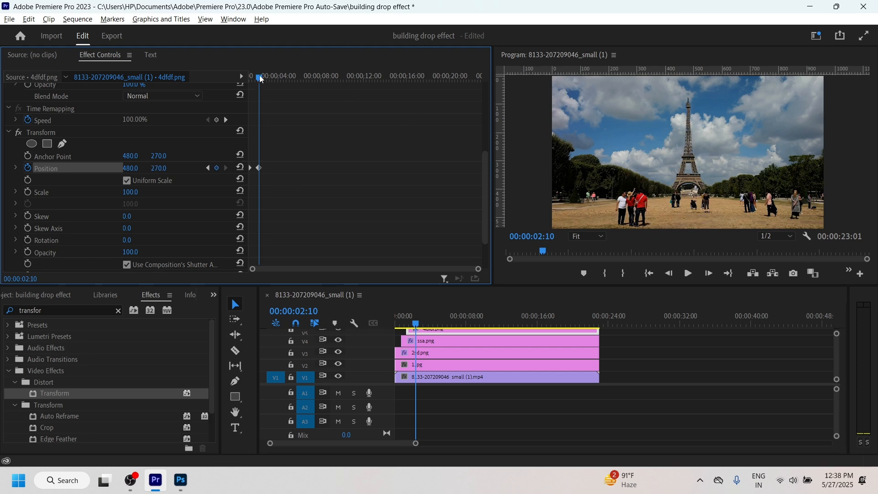
Step: Turn off Use Composition's Shutter Angle in 4dfdf.png's Transform effect and set its Shutter Angle to 360
mouse_move(260, 78)
left_mouse_down()
mouse_move(237, 78)
mouse_move(266, 80)
mouse_move(261, 86)
left_mouse_up()
scroll(287, 151, "down", 2)
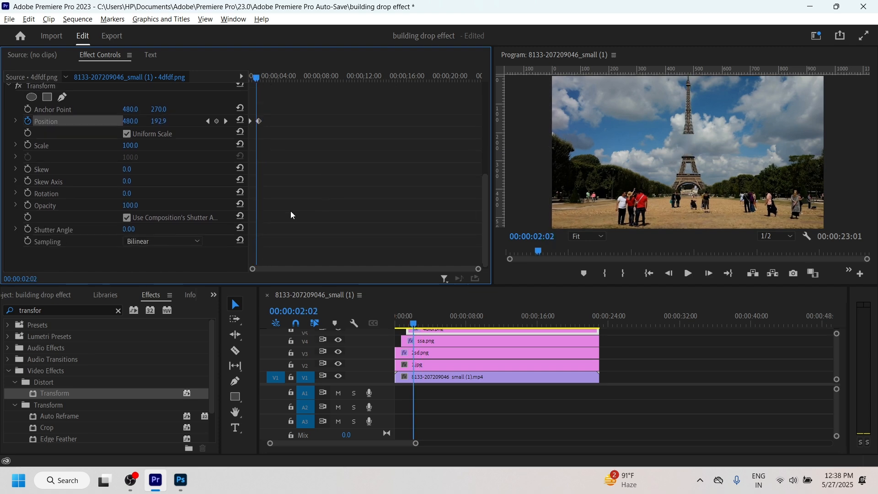
left_click(127, 218)
left_click(129, 229)
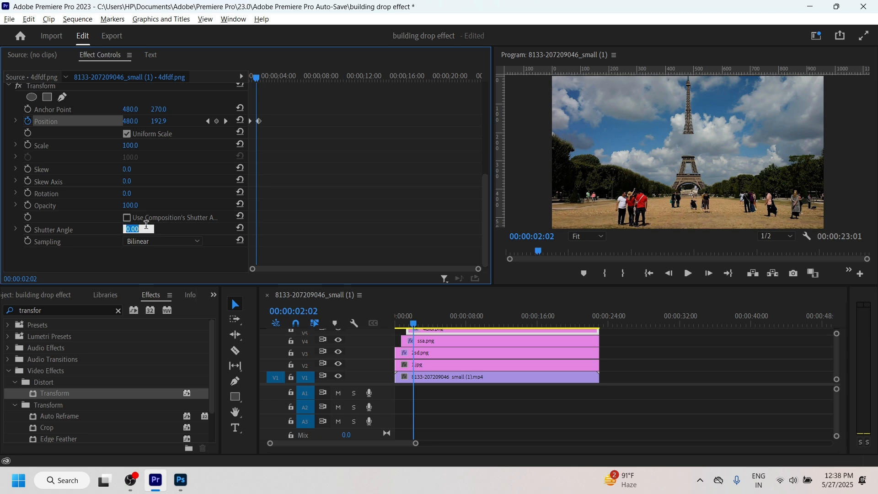
type("360")
key("Return")
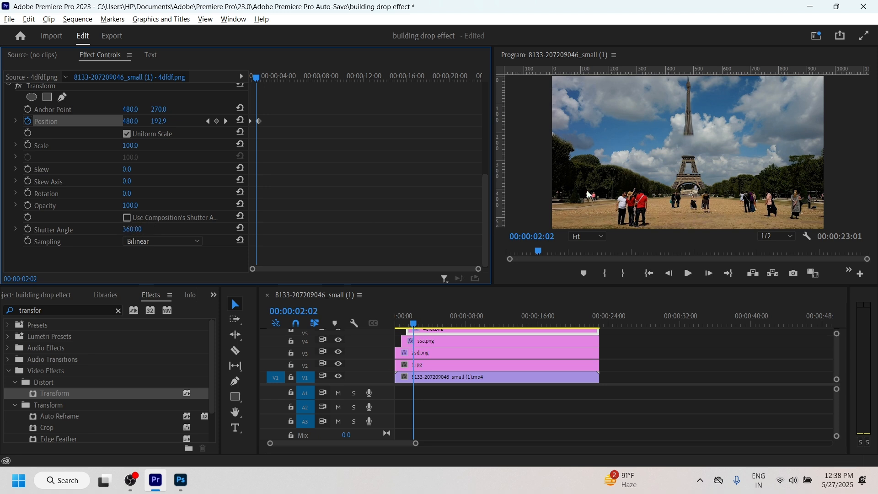
Step: Apply Ease Out temporal interpolation to both of 4dfdf.png's Transform Position keyframes
scroll(348, 173, "up", 2)
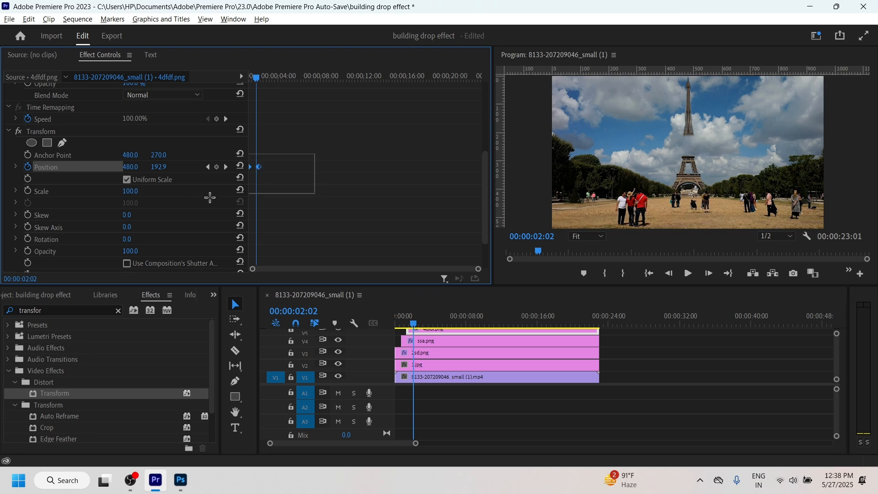
right_click(259, 167)
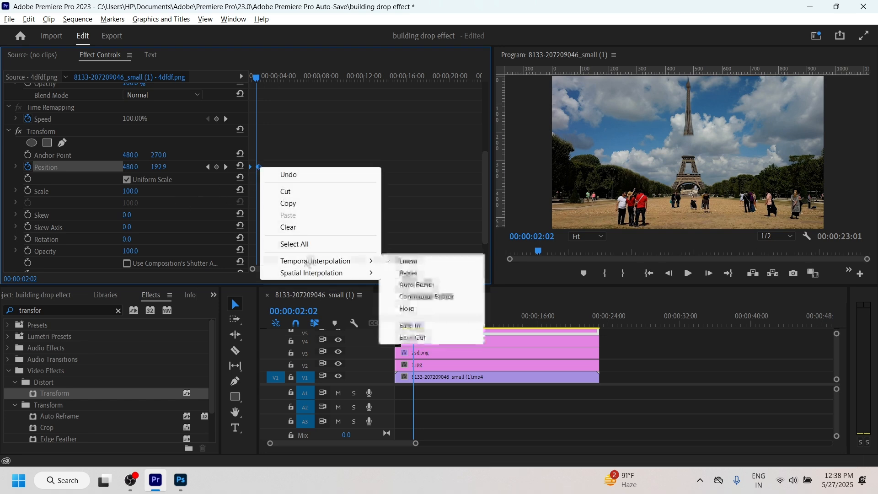
right_click(259, 168)
right_click(259, 167)
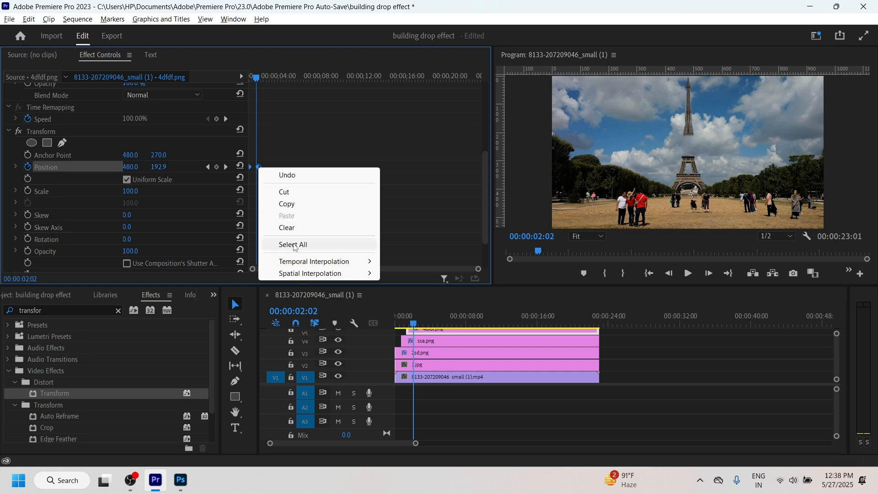
mouse_move(315, 266)
left_click(411, 338)
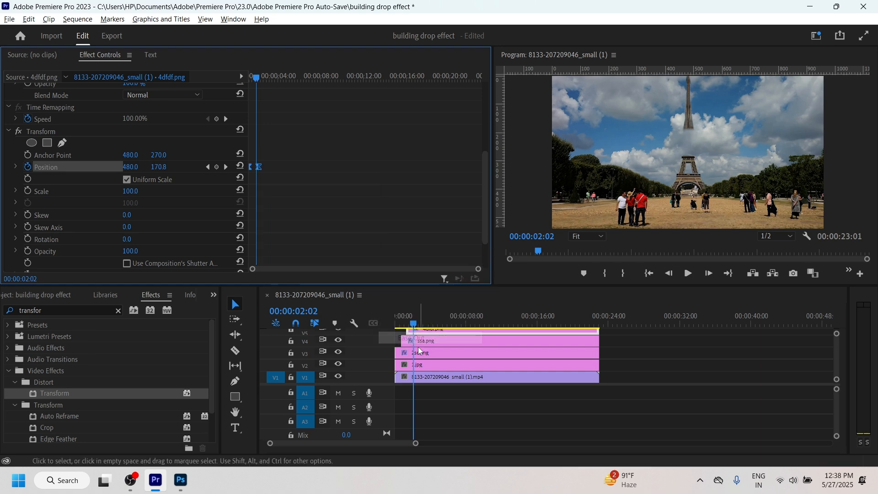
Step: Play the sequence twice from the start to check the complete tower drop animation
left_click(398, 326)
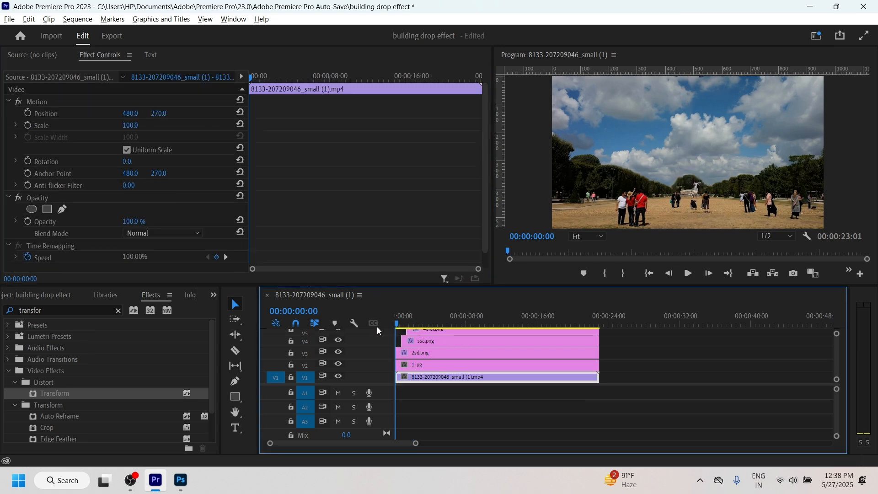
key("space")
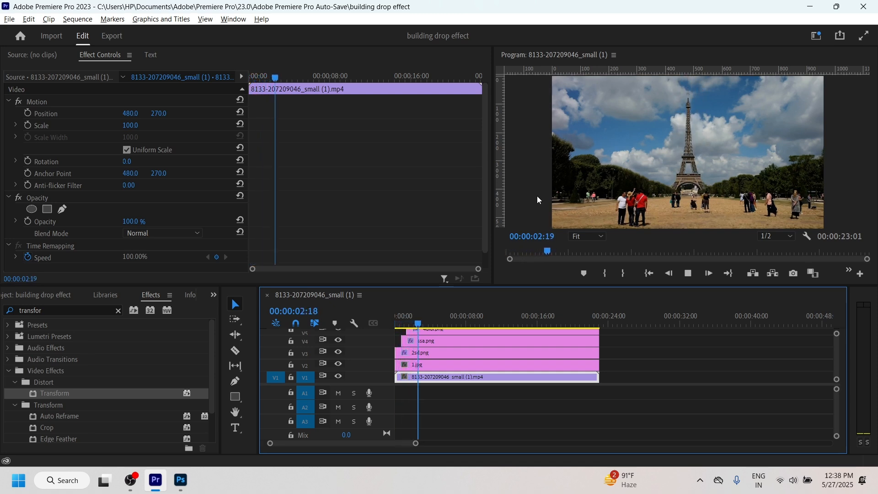
left_click_drag(417, 324, 396, 324)
key("space")
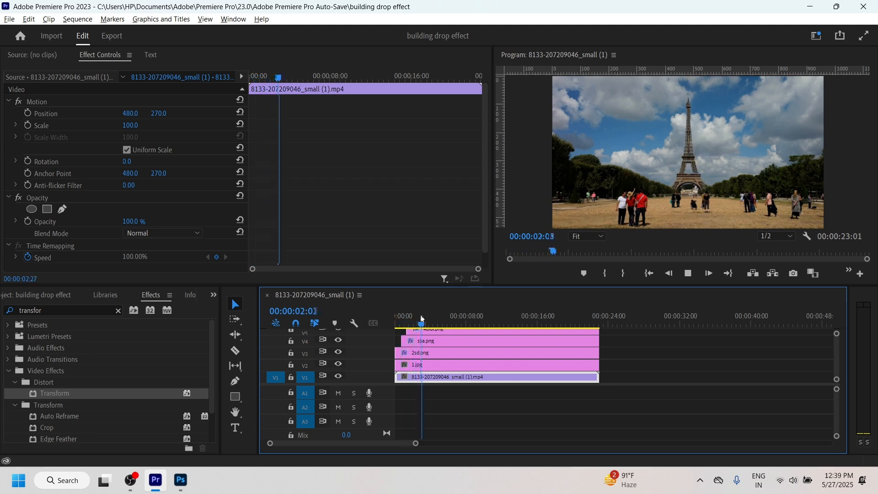
left_click_drag(421, 322, 396, 324)
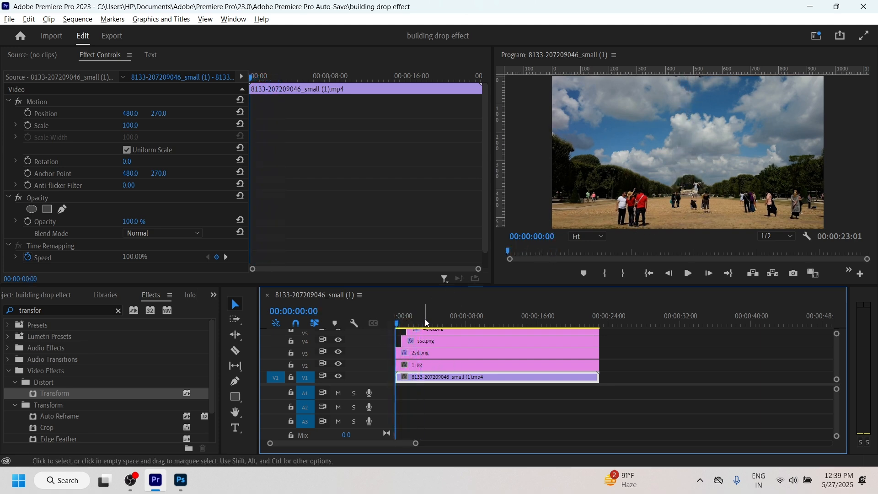
Step: Hide tracks V5, V4 and V3 to inspect the tower-free background on its own, and make the three tracks visible again
left_click_drag(439, 285, 437, 271)
left_click(338, 321)
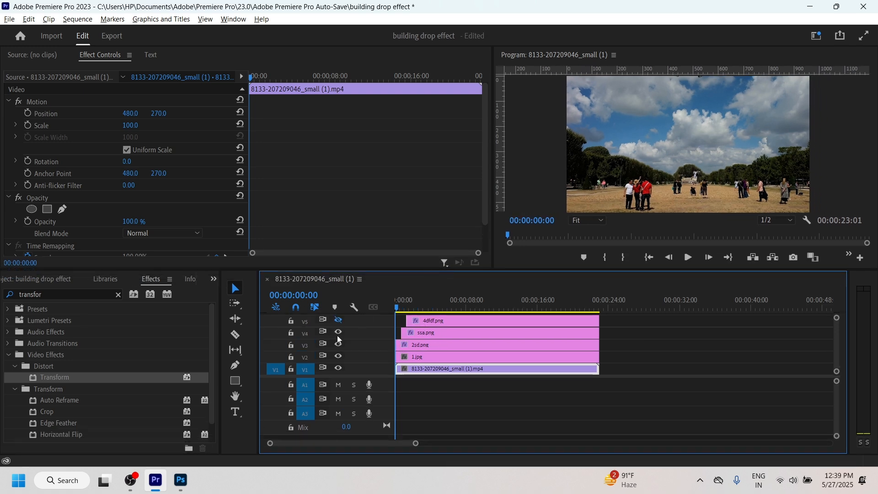
left_click(338, 333)
left_click(338, 344)
left_click_drag(423, 303, 392, 305)
left_click(338, 320)
left_click(339, 332)
left_click(339, 344)
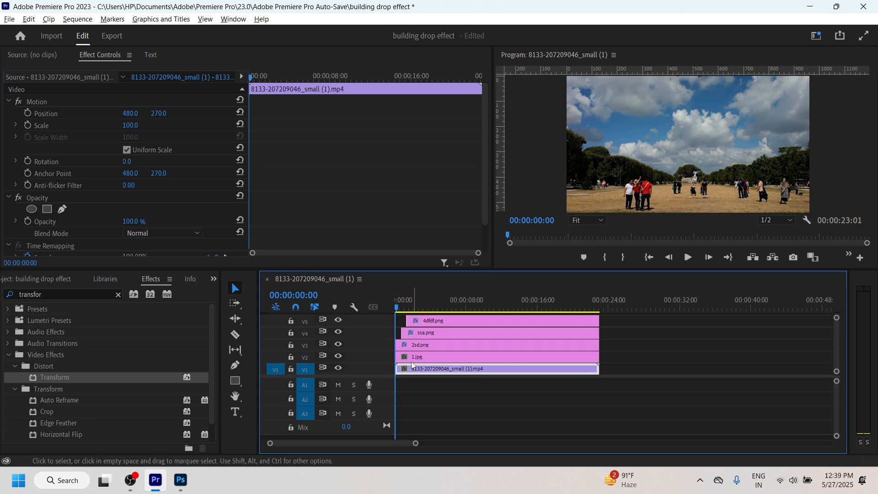
Step: Add a free-draw Opacity mask to 1.jpg on track V2 with the playhead at 00:00:06:05
left_click(415, 361)
left_click_drag(404, 311, 455, 313)
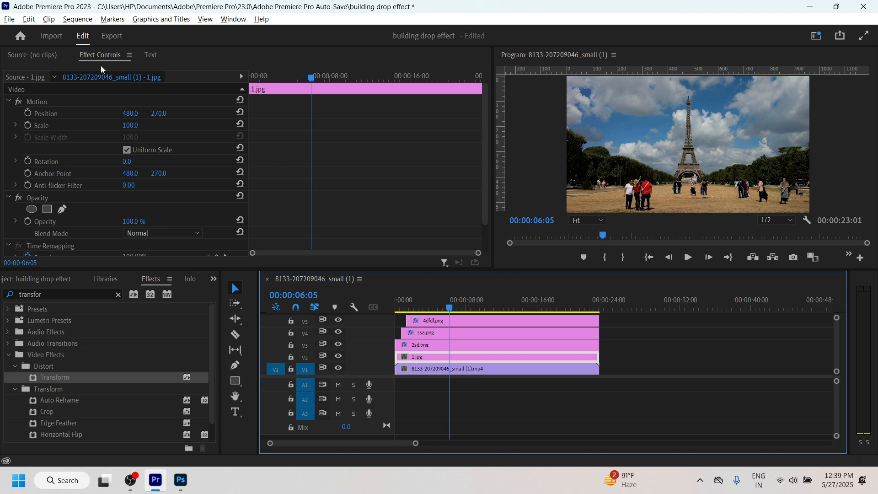
scroll(83, 138, "down", 3)
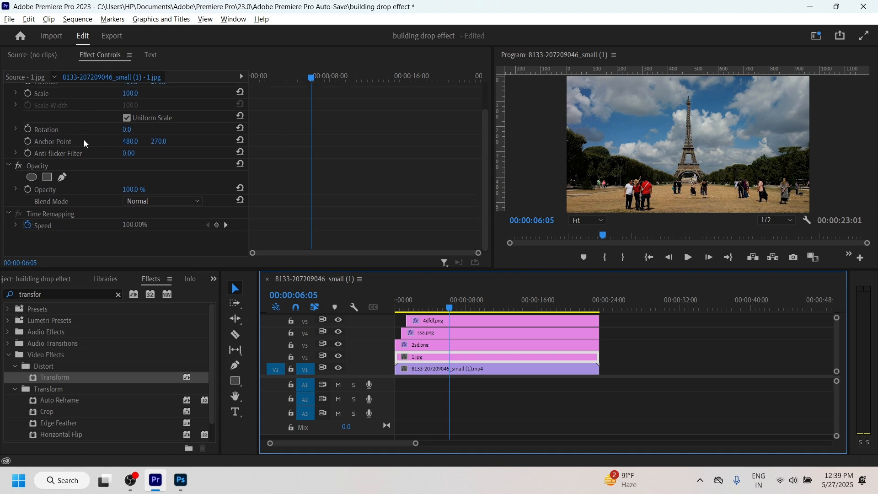
left_click(38, 167)
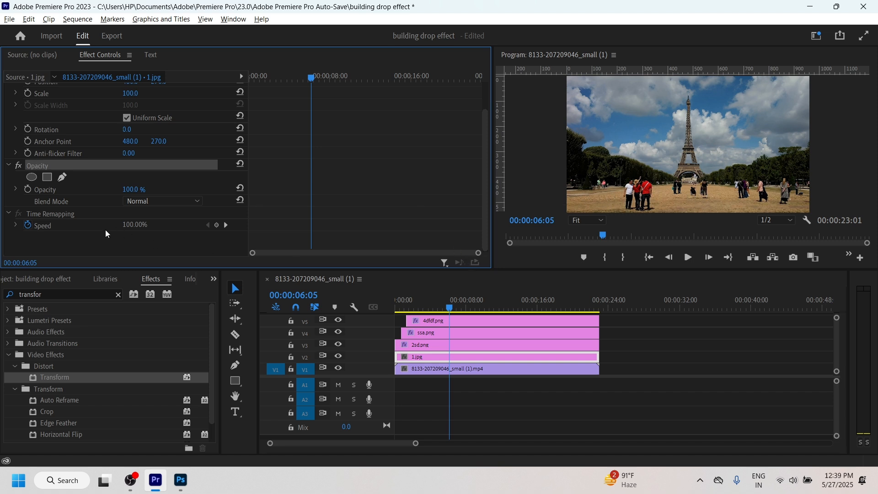
left_click(65, 178)
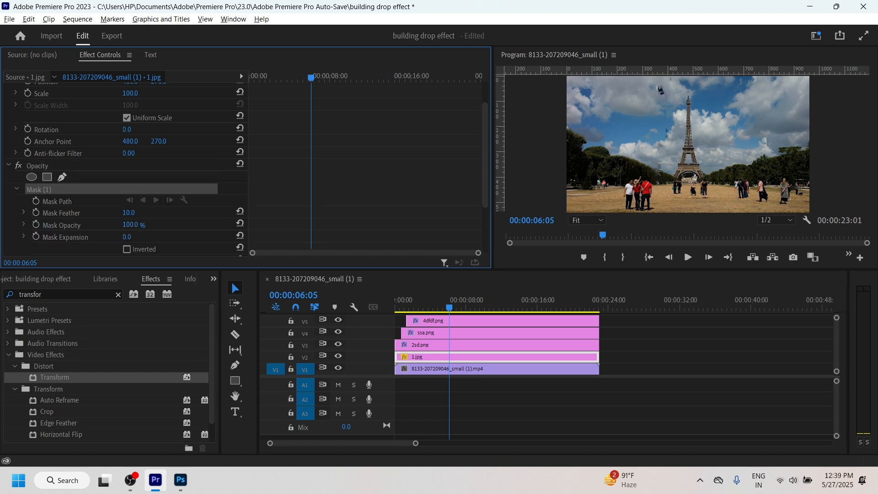
Step: Trace the mask path from the image's upper edge down the tower's left side, under its base and up its right side
left_click(657, 79)
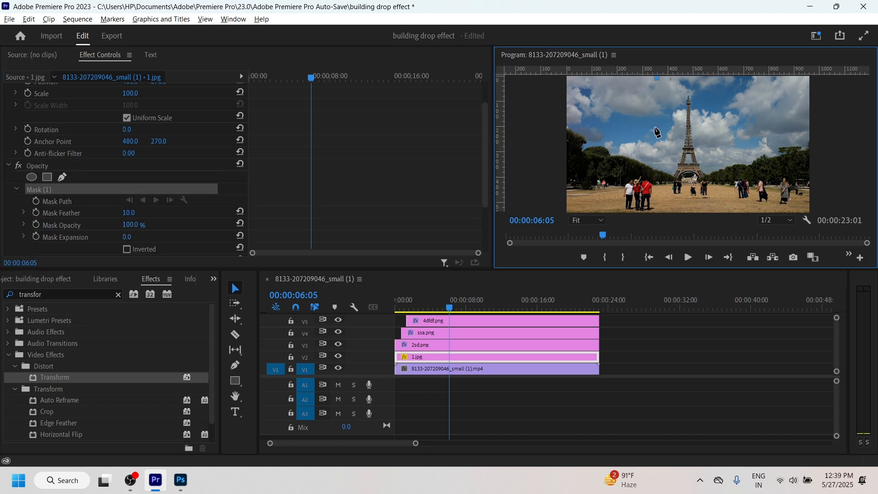
left_click(656, 128)
left_click(656, 169)
left_click(674, 180)
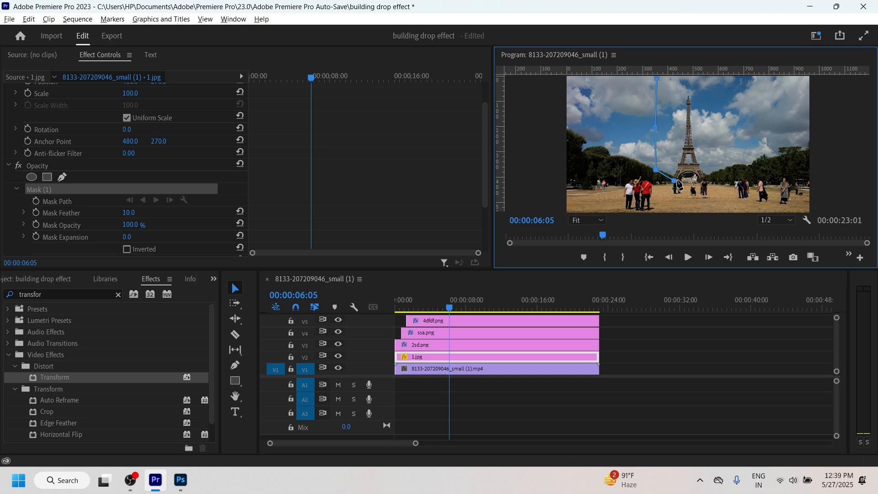
left_click(708, 178)
left_click(729, 171)
left_click(732, 149)
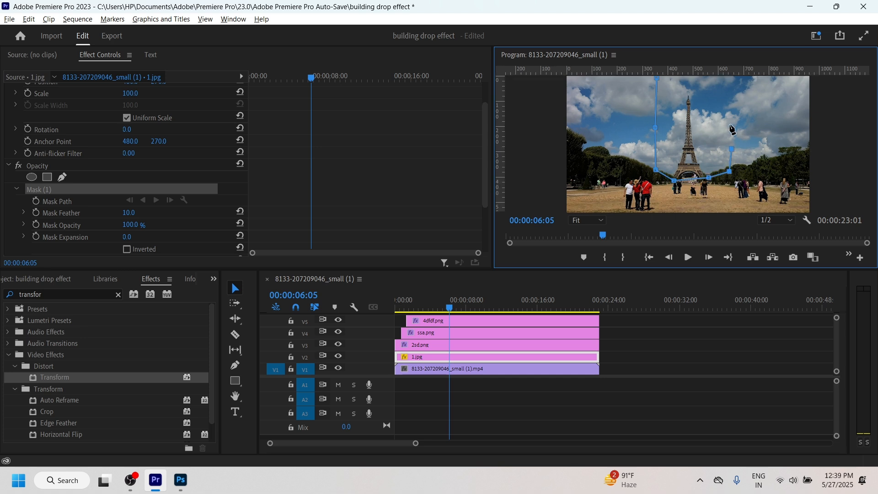
left_click(725, 98)
left_click(730, 79)
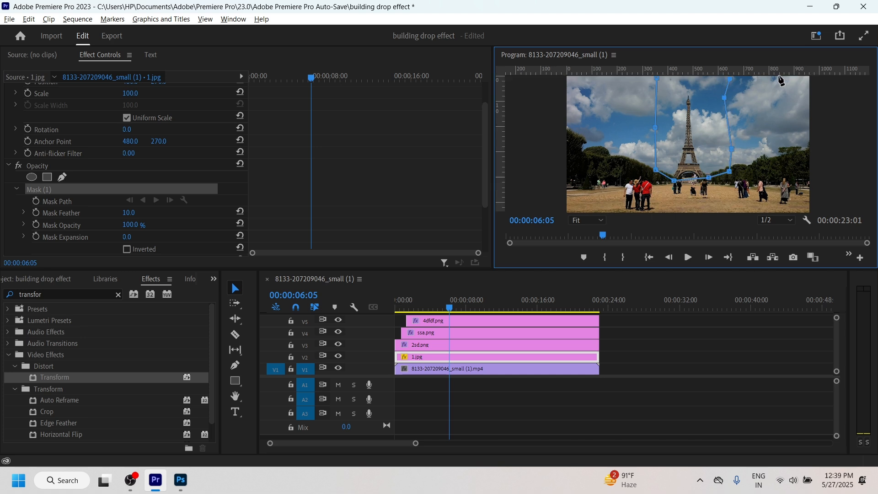
Step: Continue the mask path around the image's four corners, close it at its first point, and shift that point slightly left
left_click(810, 78)
left_click(811, 211)
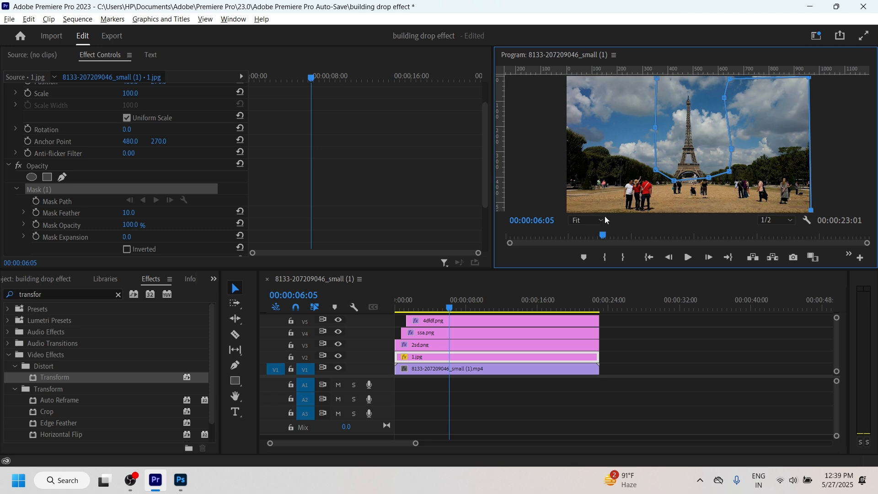
left_click(565, 211)
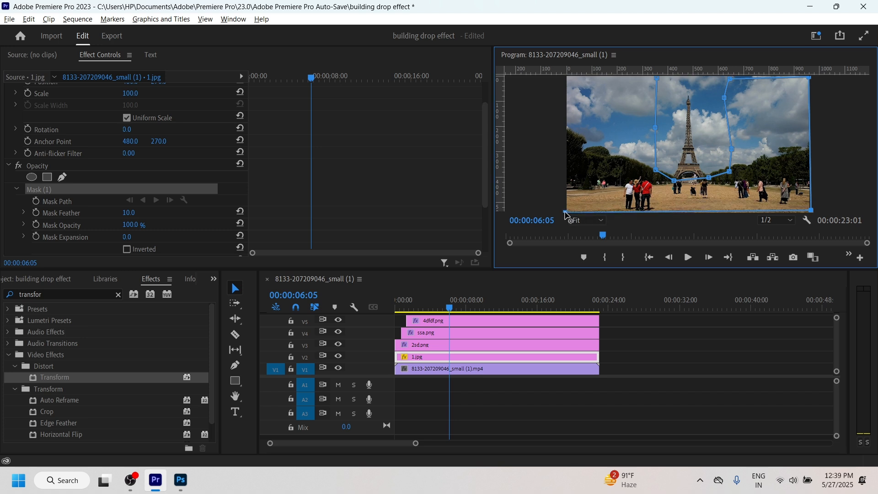
left_click(567, 78)
left_click(656, 79)
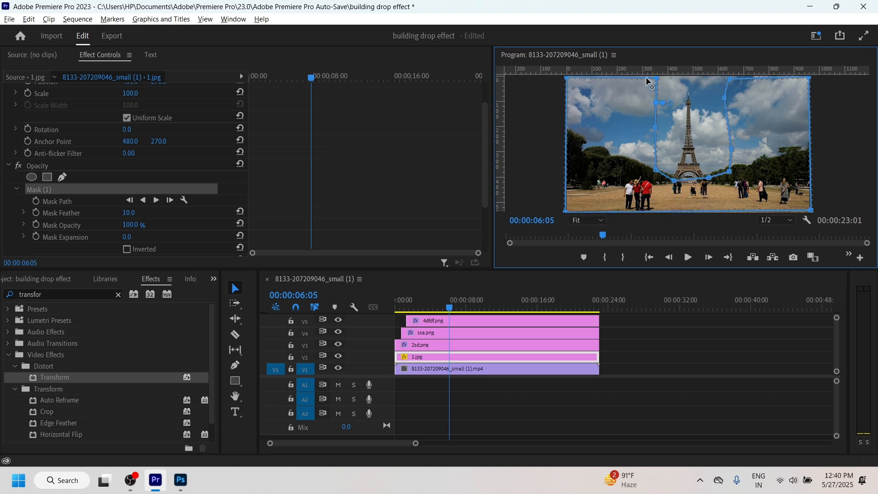
left_click_drag(656, 78, 646, 78)
Step: Check the masked composite at 00:00:07:12 and save the project with the playhead back at the sequence start
mouse_move(464, 299)
left_mouse_down()
mouse_move(493, 297)
mouse_move(462, 297)
mouse_move(476, 308)
left_mouse_up()
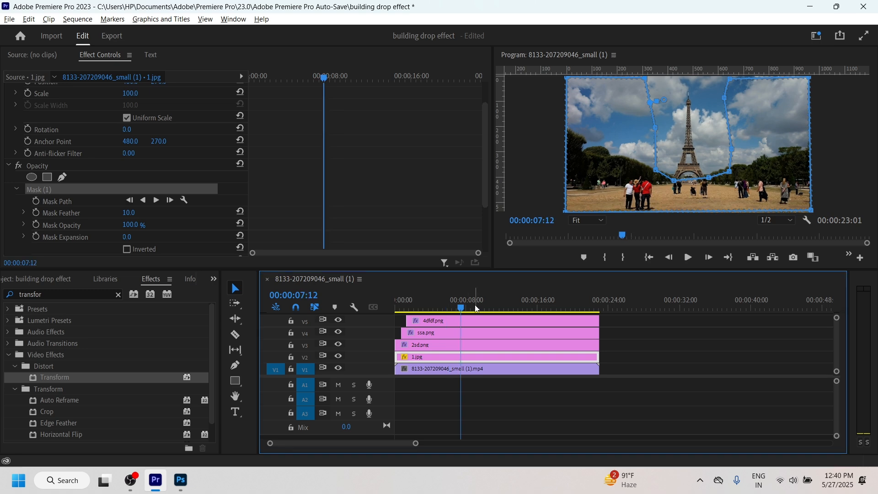
scroll(122, 229, "down", 2)
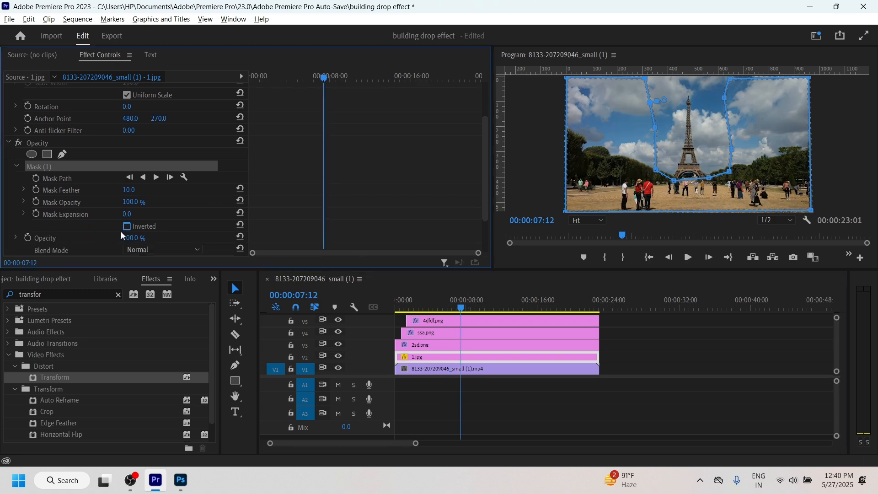
left_click(605, 403)
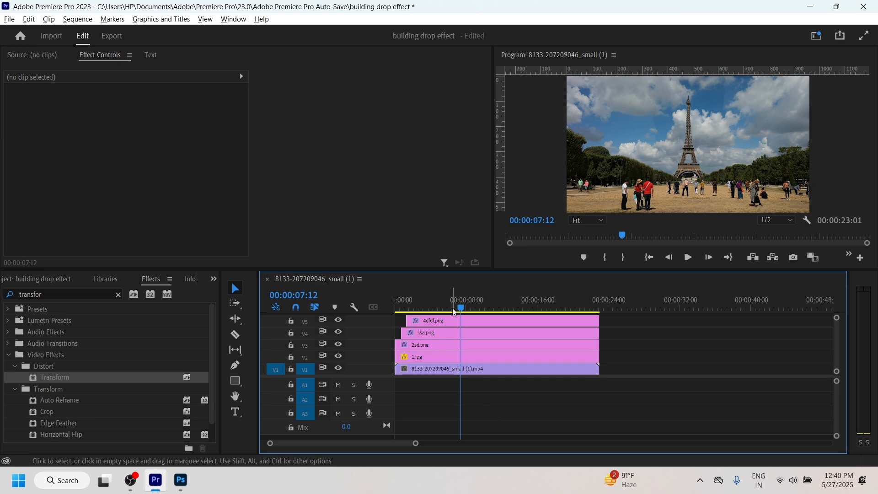
left_click_drag(450, 306, 348, 304)
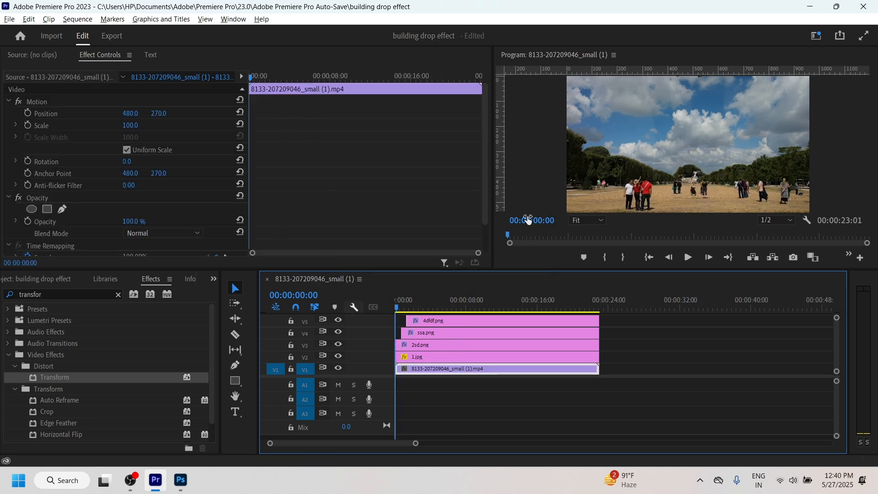
key("ctrl+s")
left_click(543, 166)
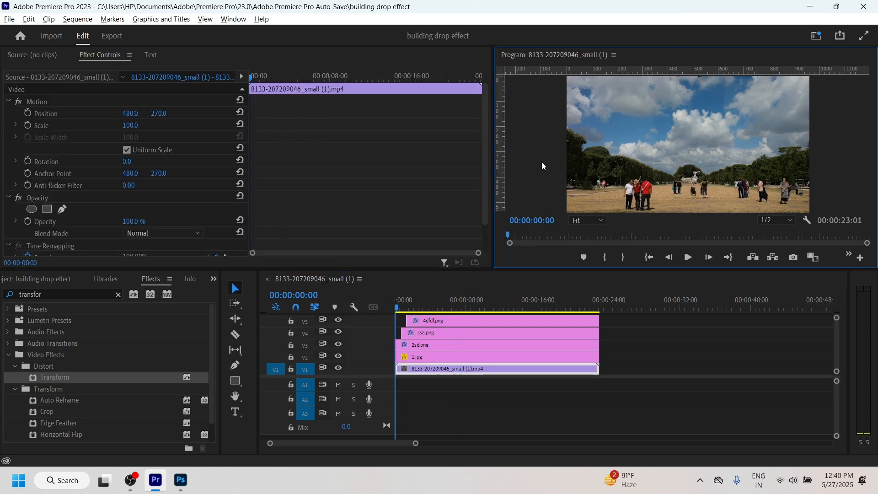